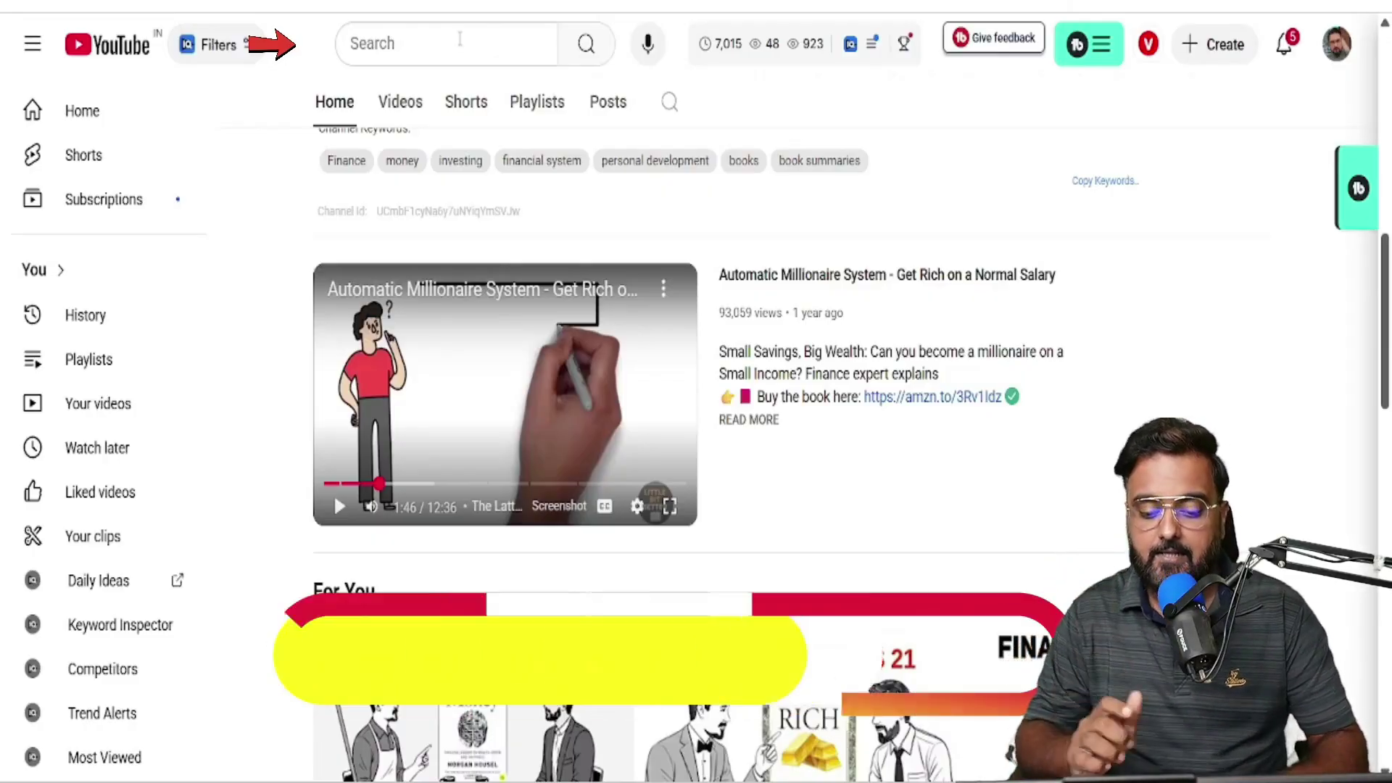
- Search YouTube for 'little bit better' and filter the results to channels only
click(482, 49)
text(little bi)
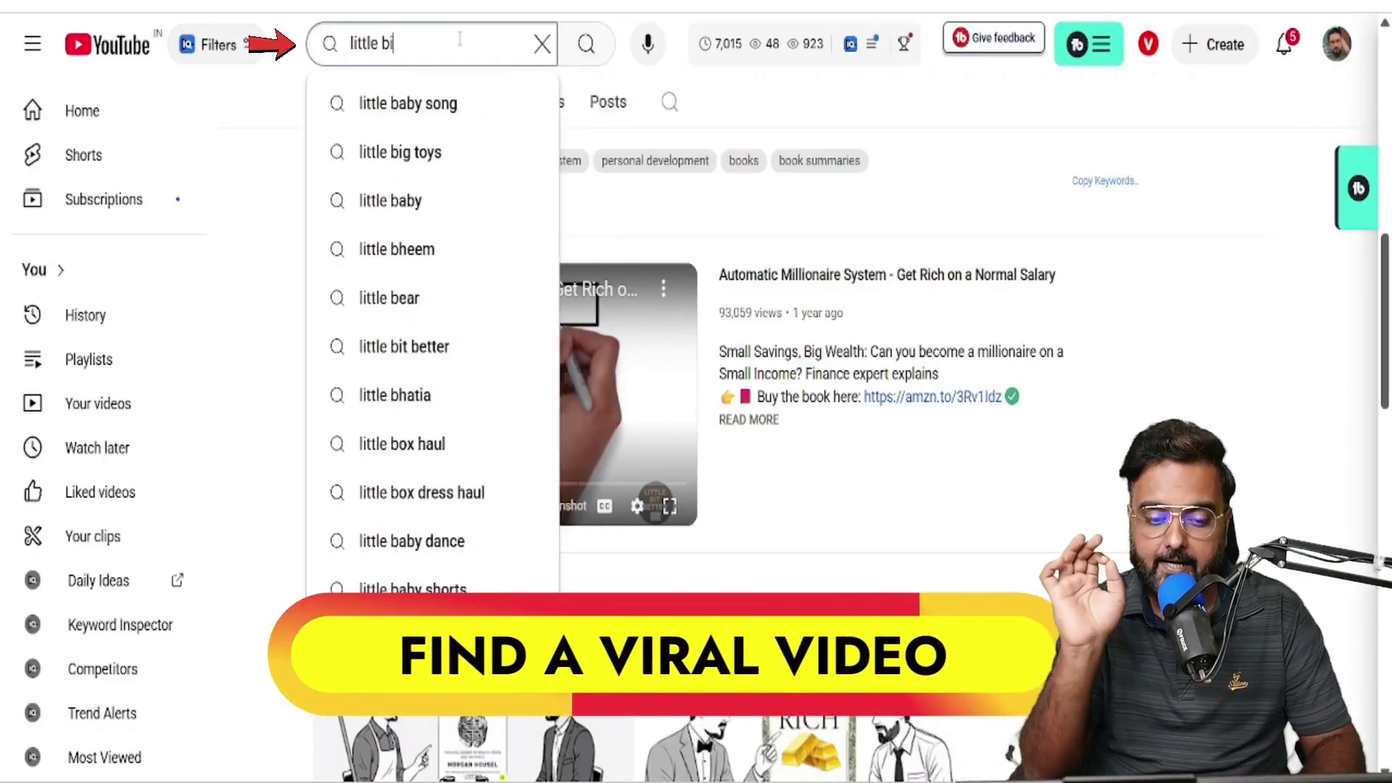
text(t better)
key(Return)
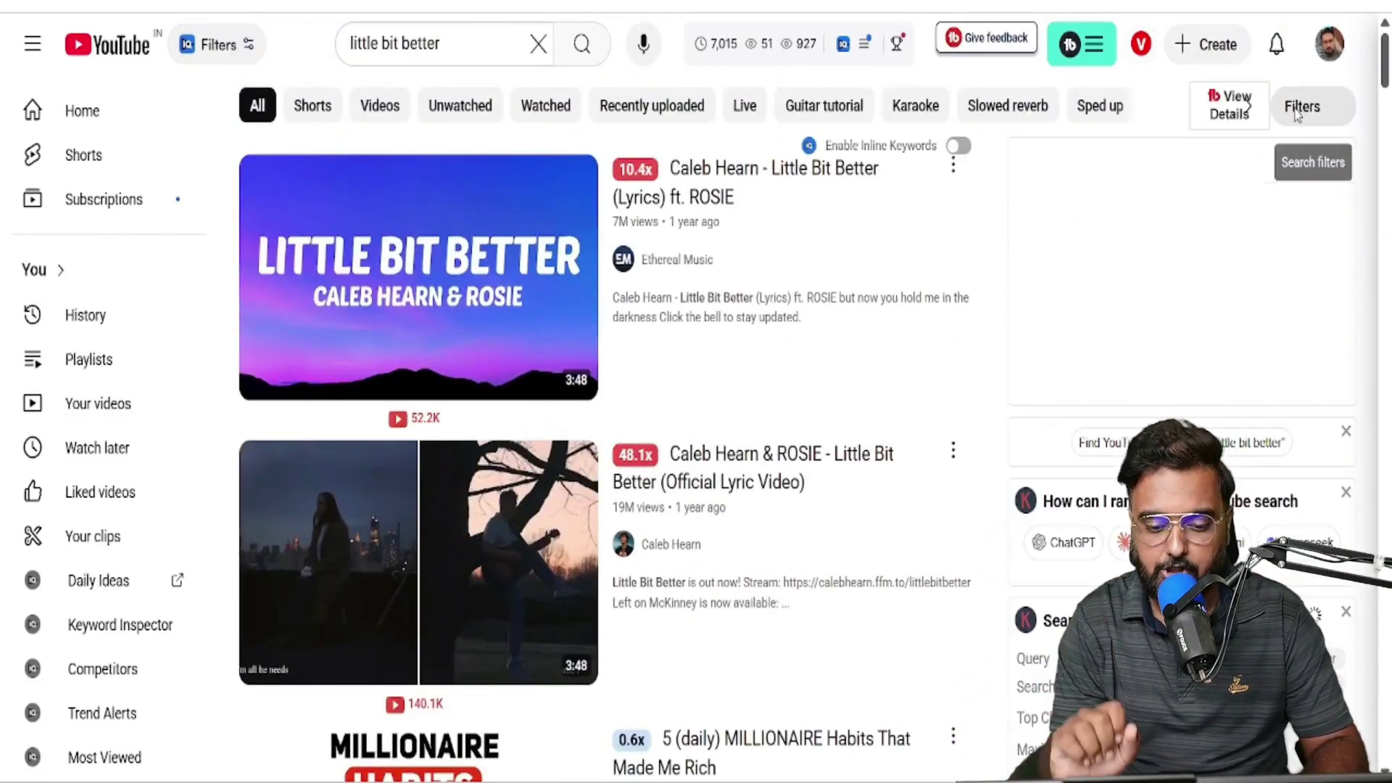
click(1301, 106)
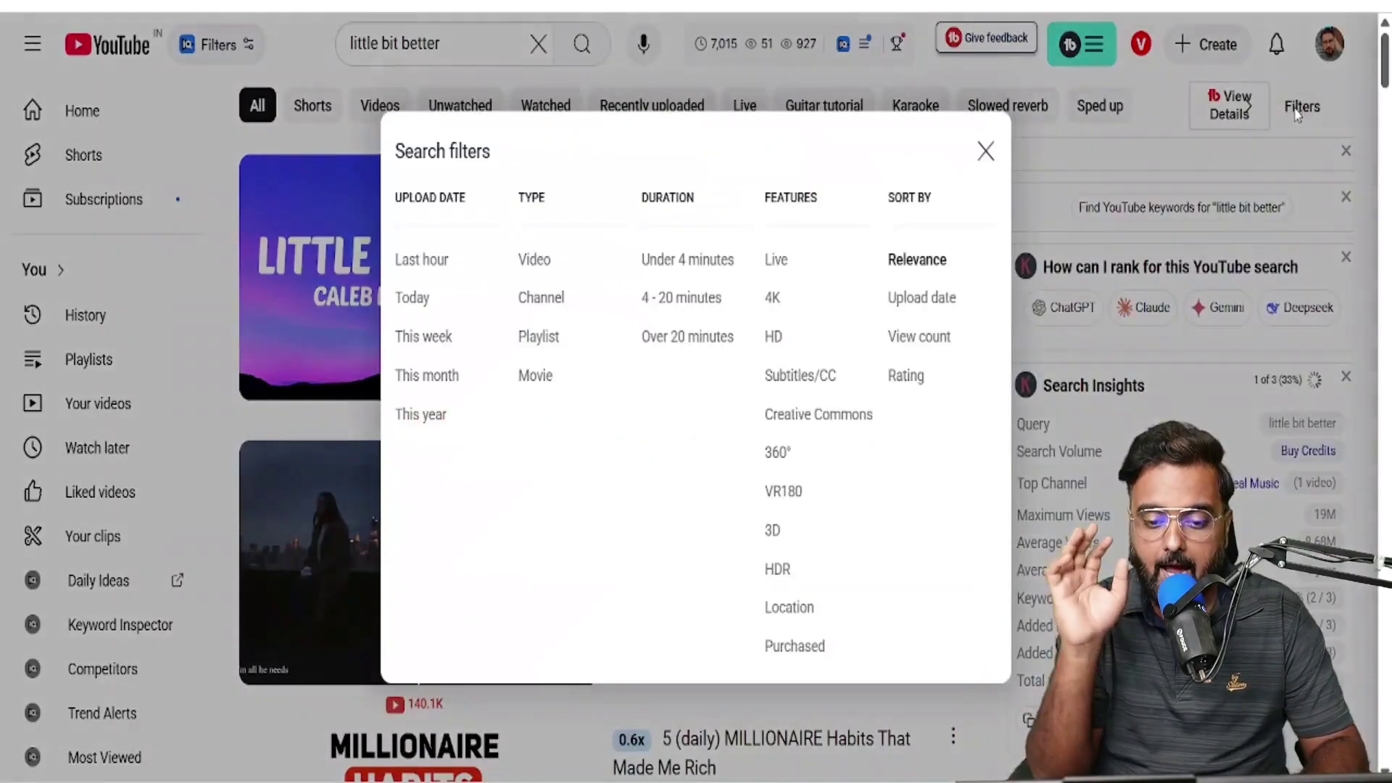
click(541, 298)
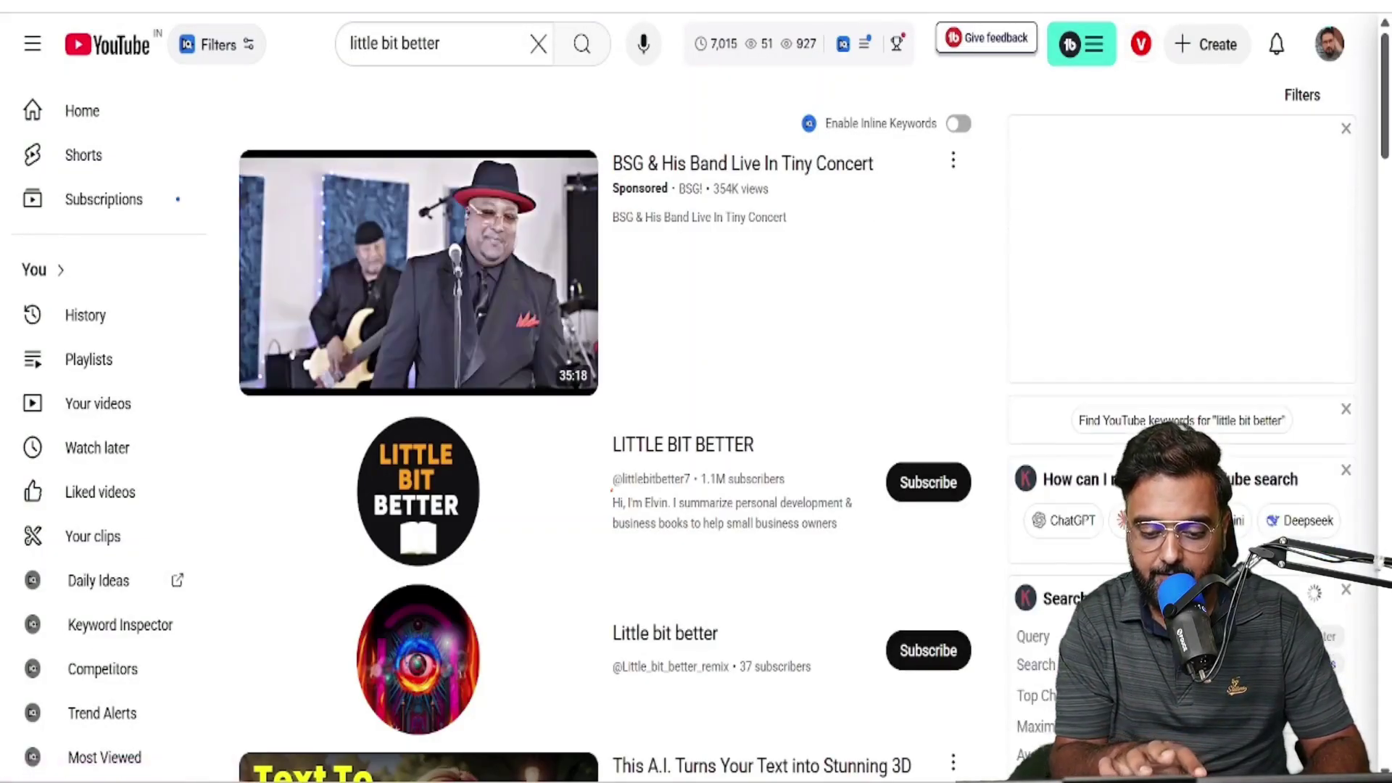
- Box the channel's quick stats in red and mark the estimated monthly earnings
key(ctrl+shift+a)
drag(500, 475, 1014, 578)
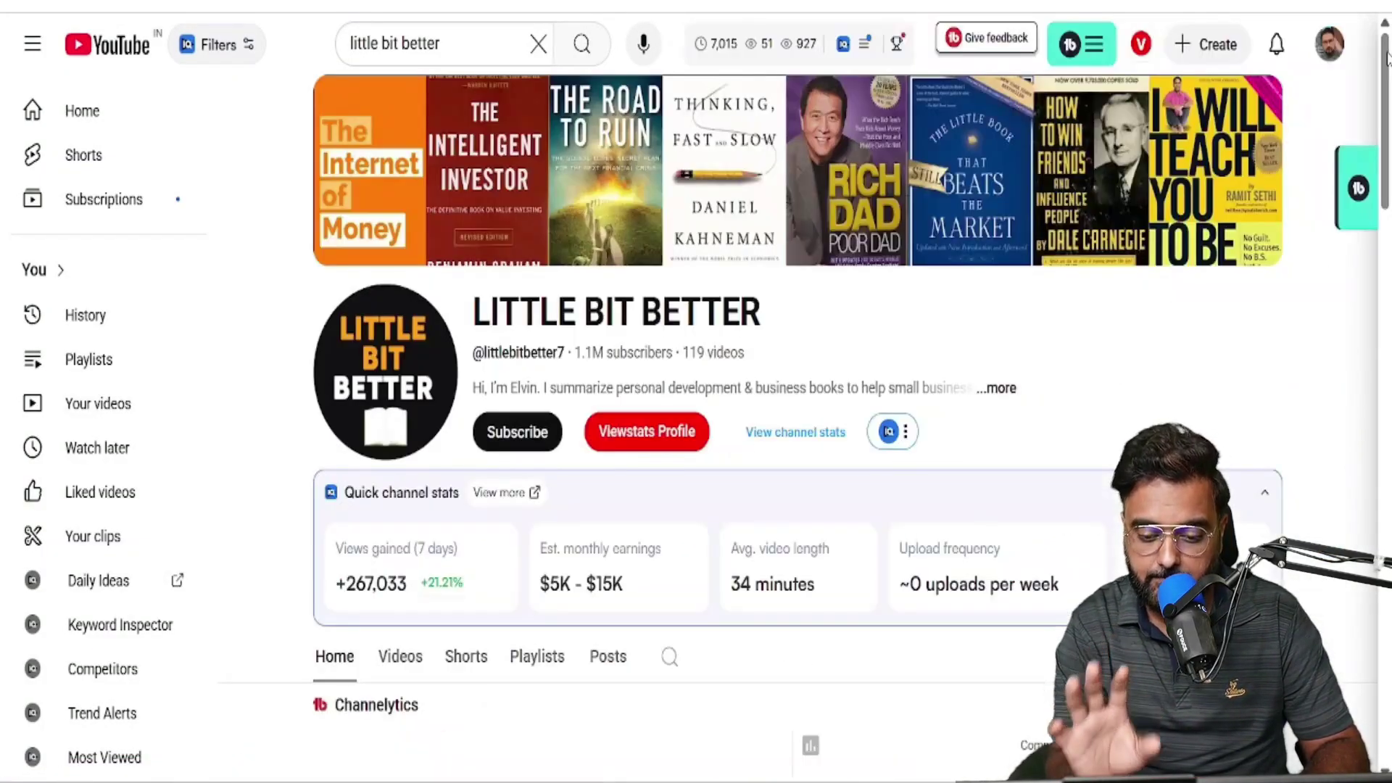
scroll(697, 435, down, 5)
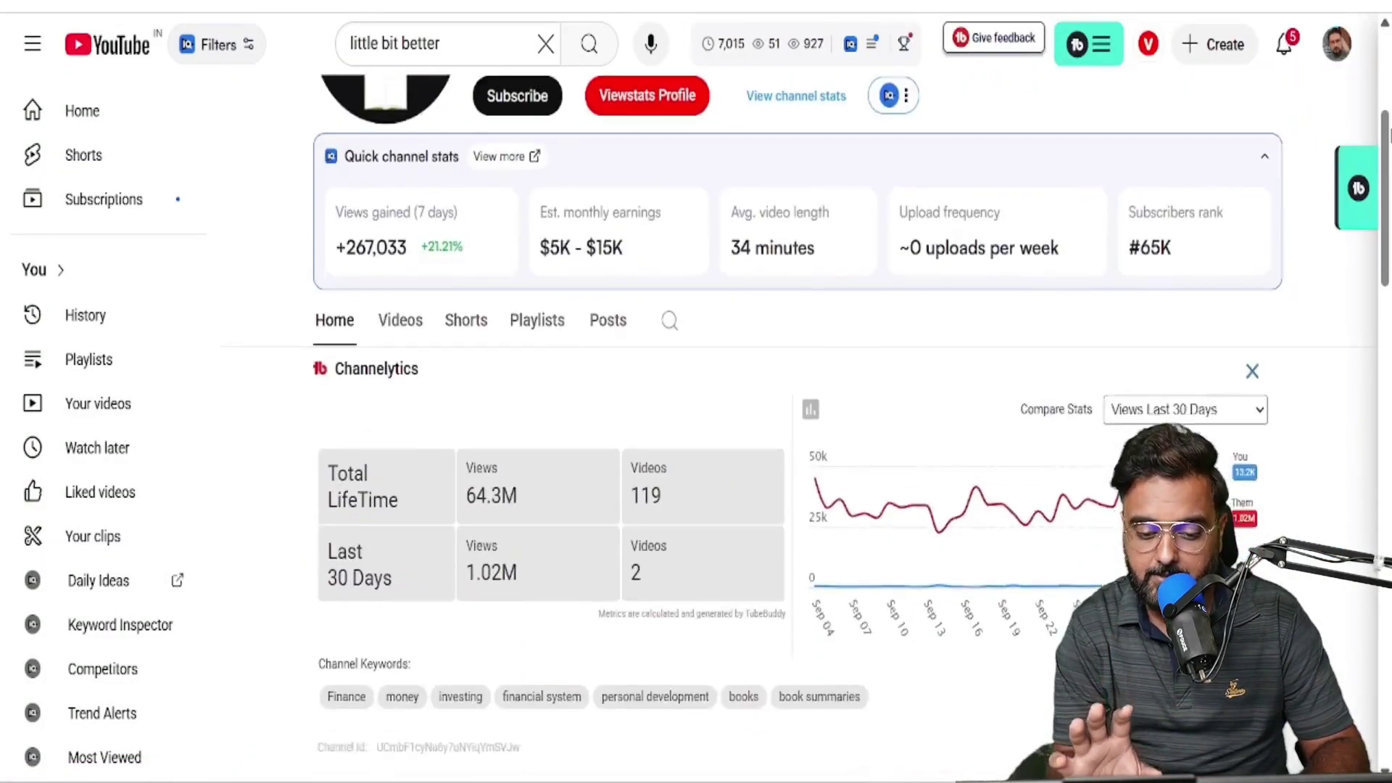
scroll(697, 436, down, 4)
scroll(696, 435, down, 4)
scroll(696, 435, up, 5)
scroll(695, 435, up, 4)
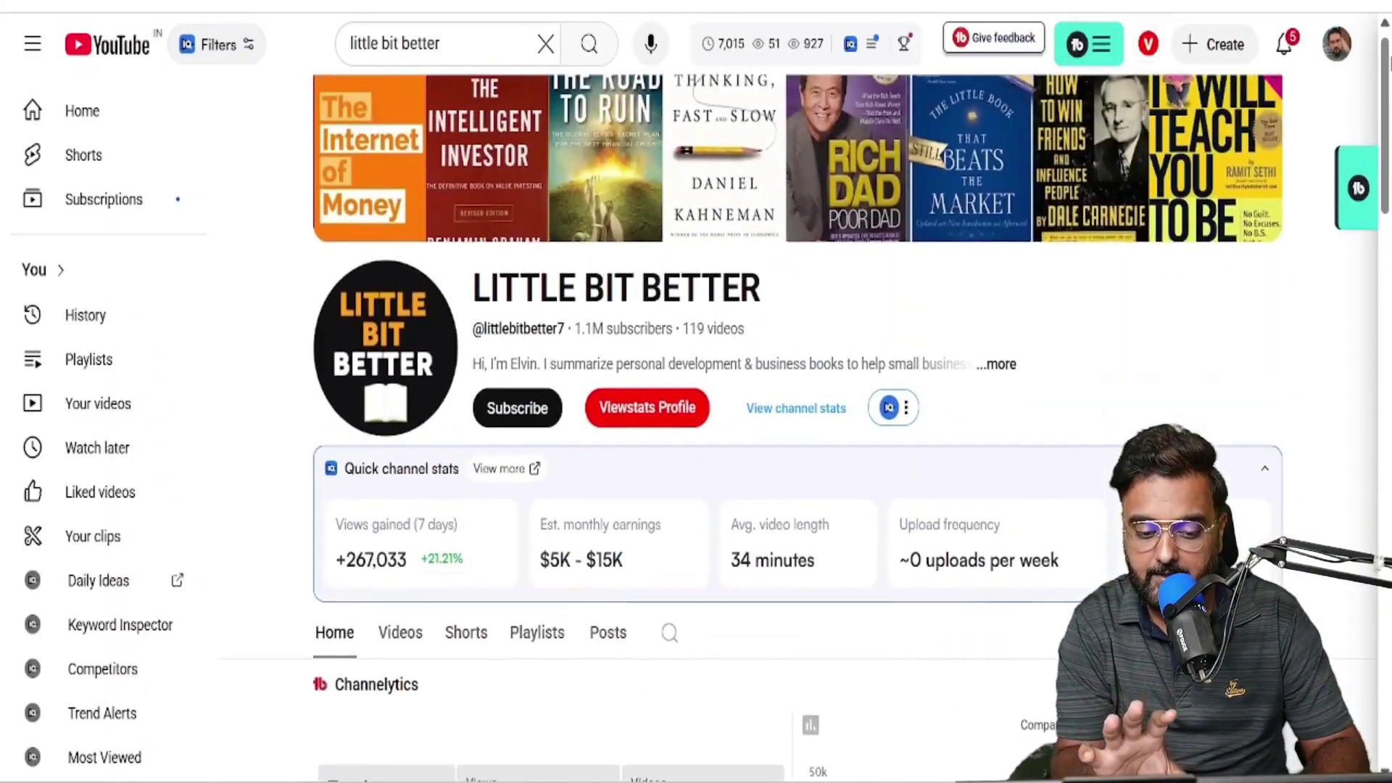
scroll(696, 435, up, 2)
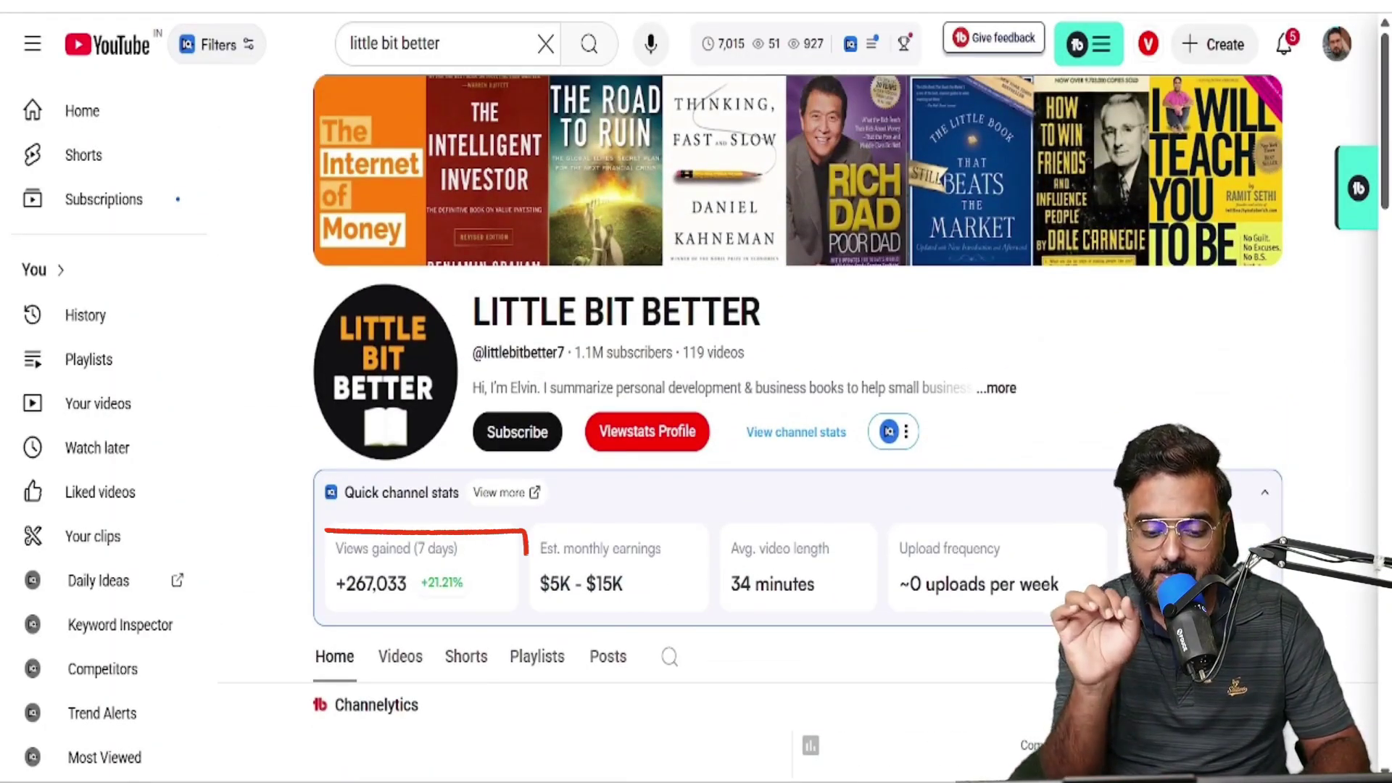
drag(522, 536, 604, 538)
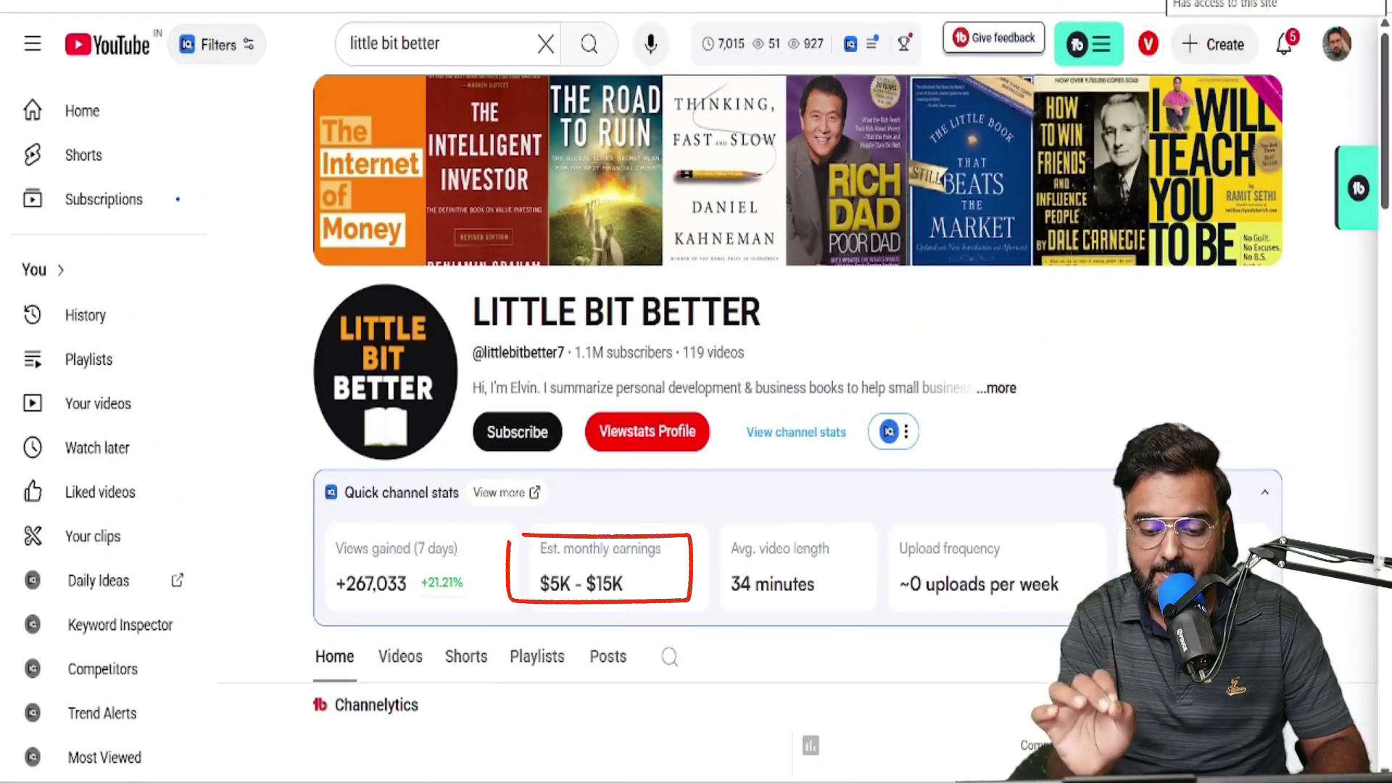
drag(1196, 82, 1215, 81)
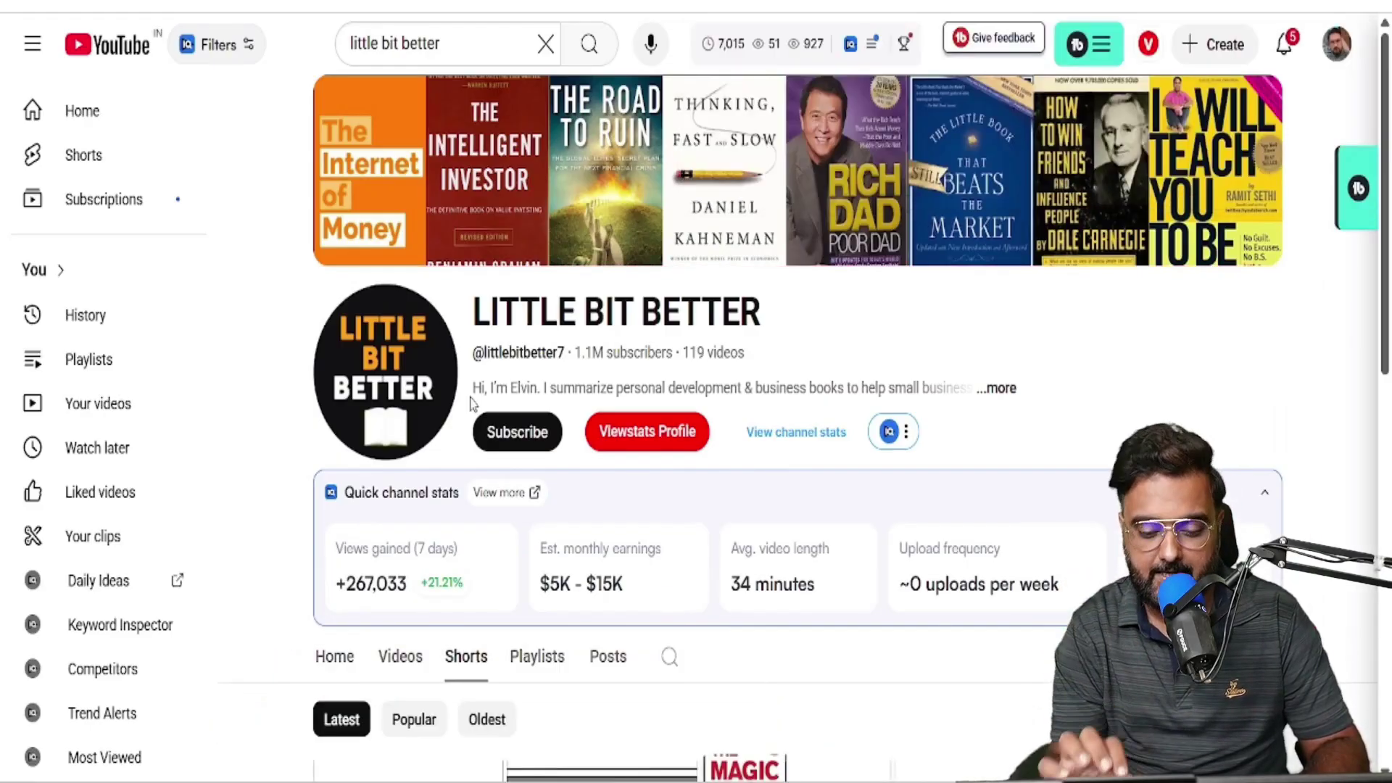
scroll(696, 435, down, 2)
- Sort Shorts by Popular, box the top Short, and open 'This 2500 year old rule'
click(414, 574)
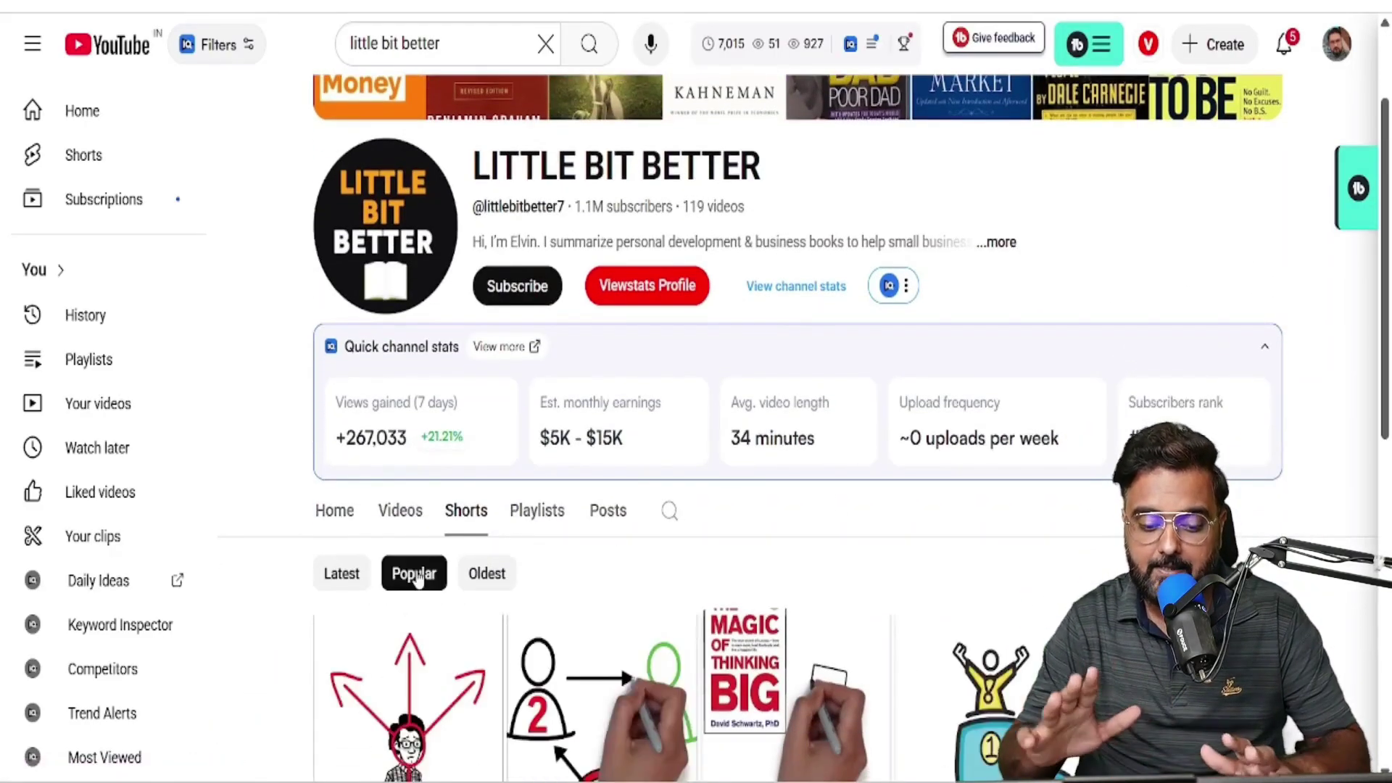
scroll(697, 436, down, 3)
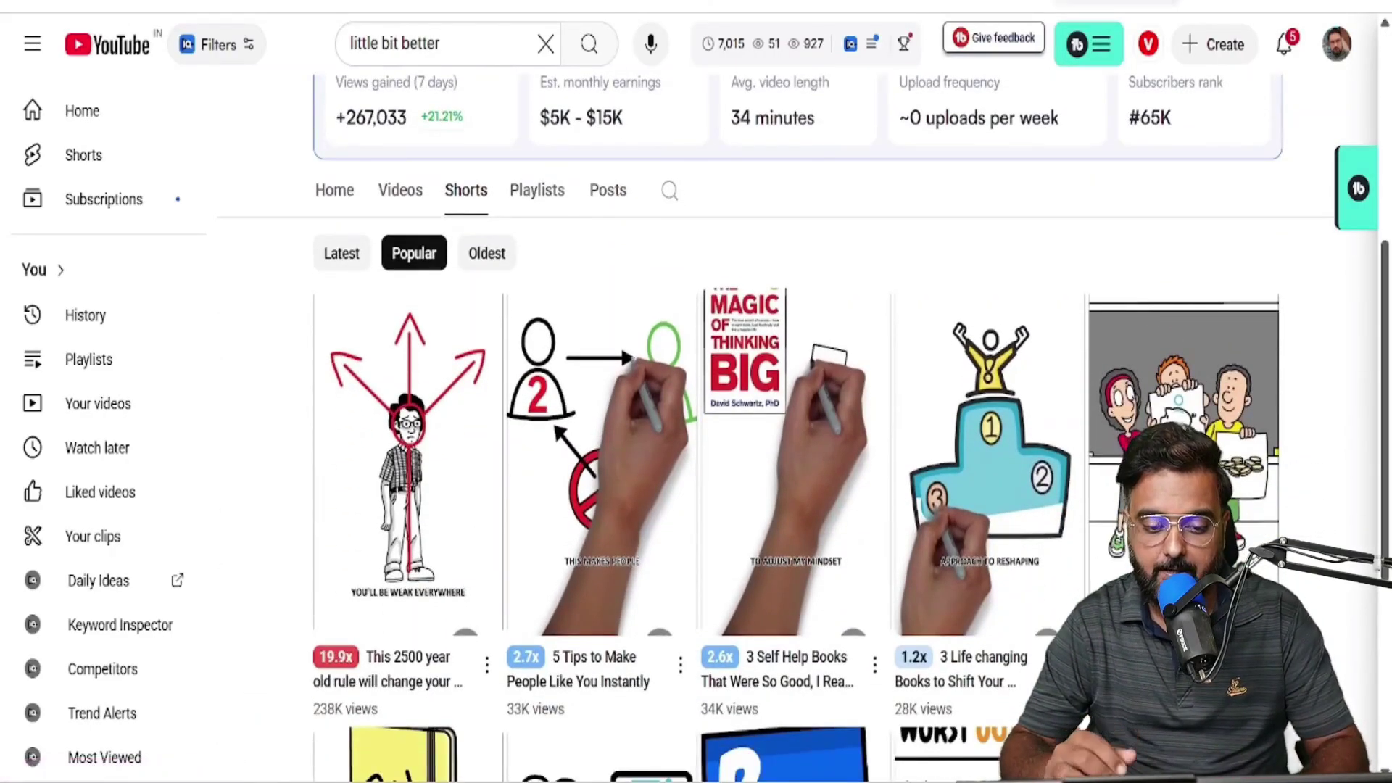
key(ctrl+shift+a)
click(1183, 154)
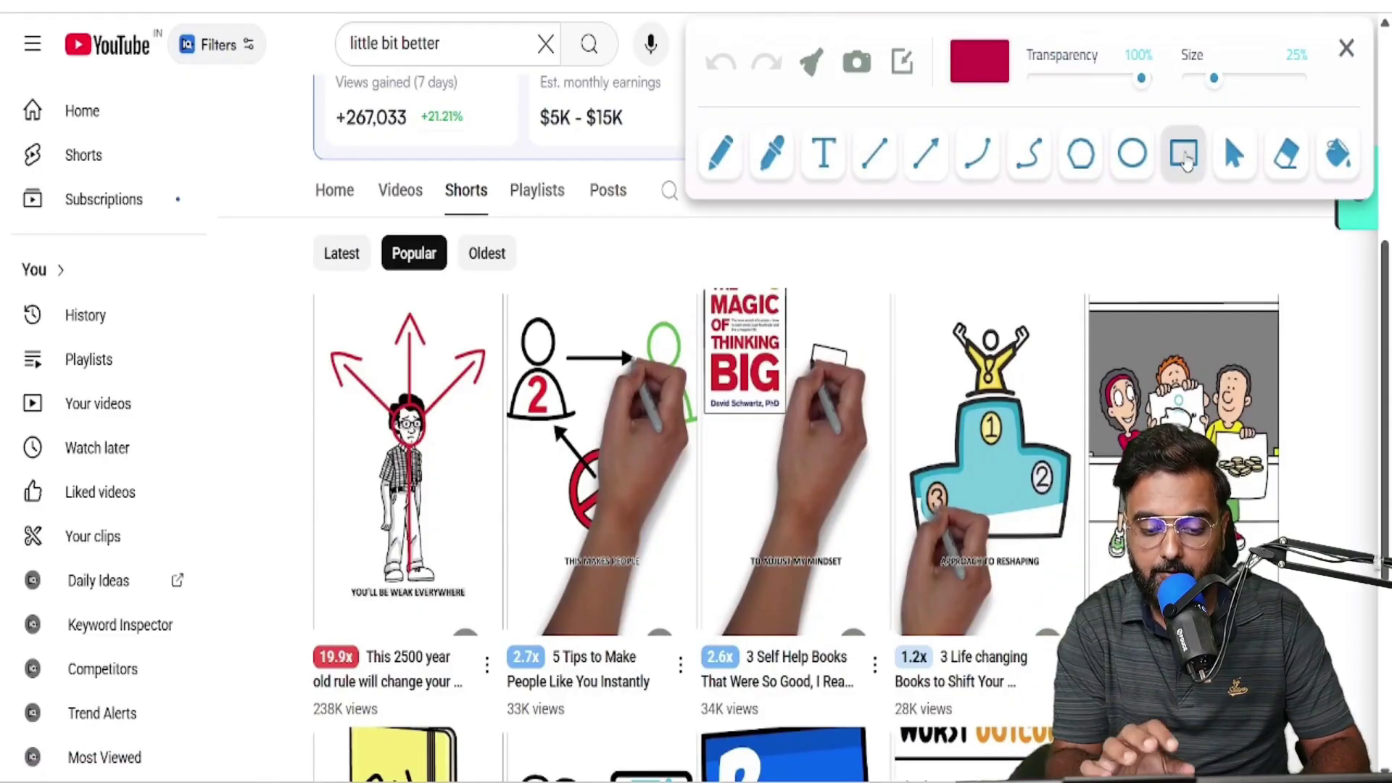
drag(299, 288, 513, 729)
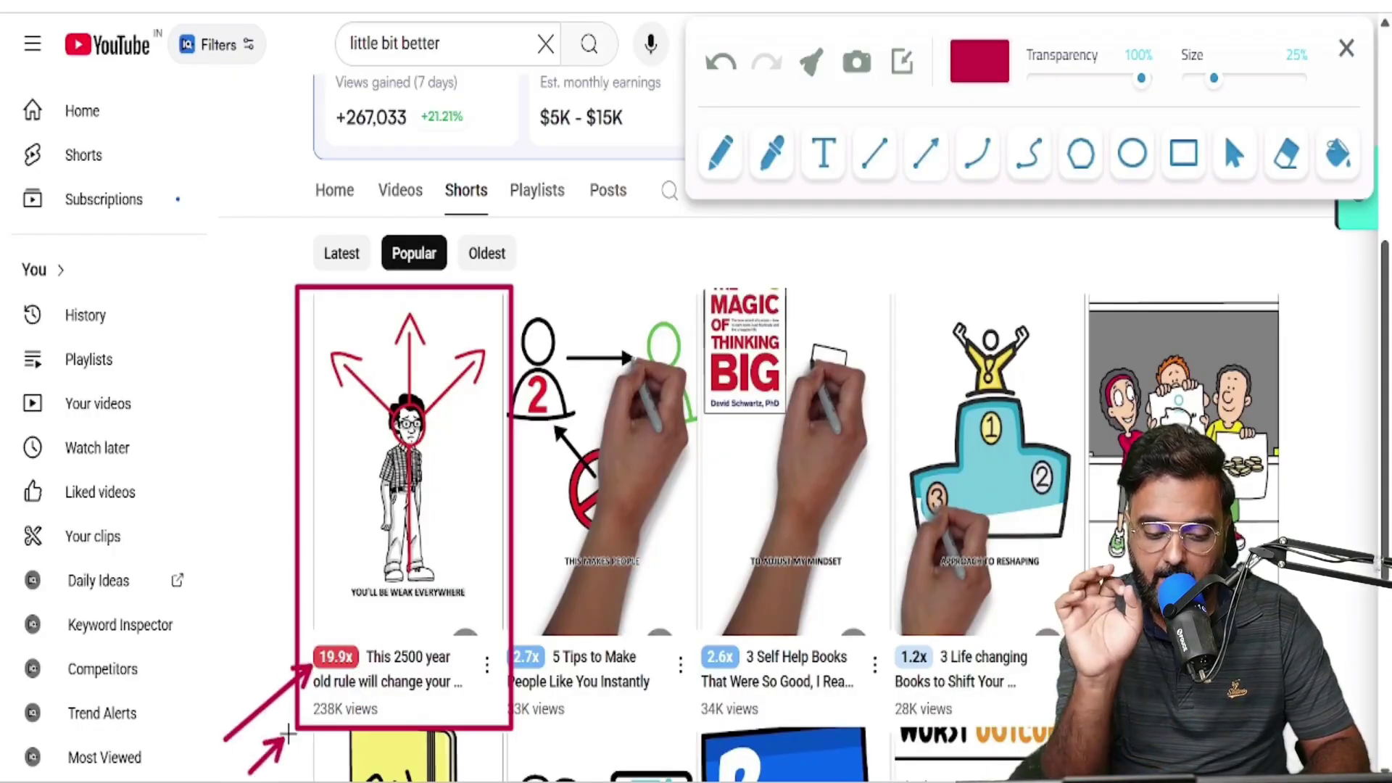
key(Escape)
click(402, 457)
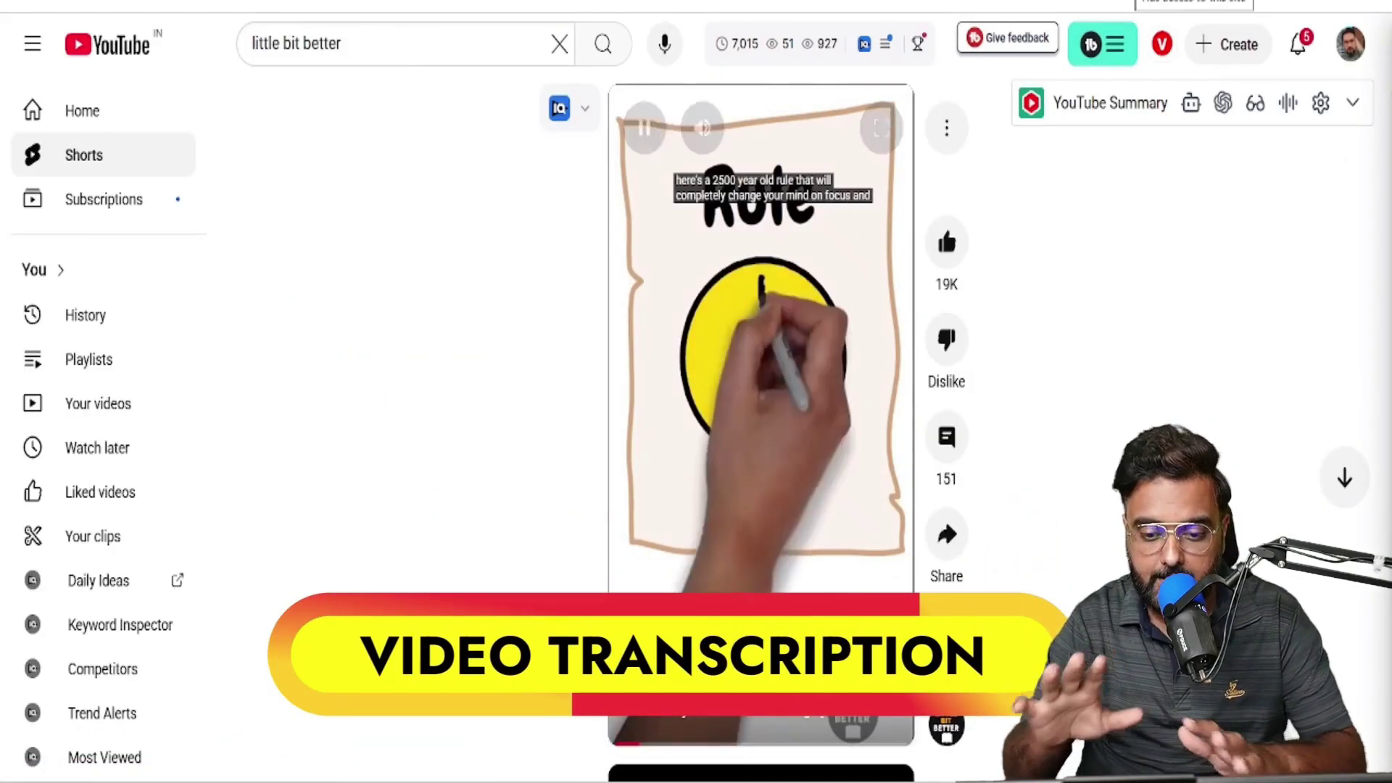
- Find the YouTube Summary with ChatGPT & Claude extension in the Chrome Web Store
key(ctrl+1)
drag(1238, 134, 592, 232)
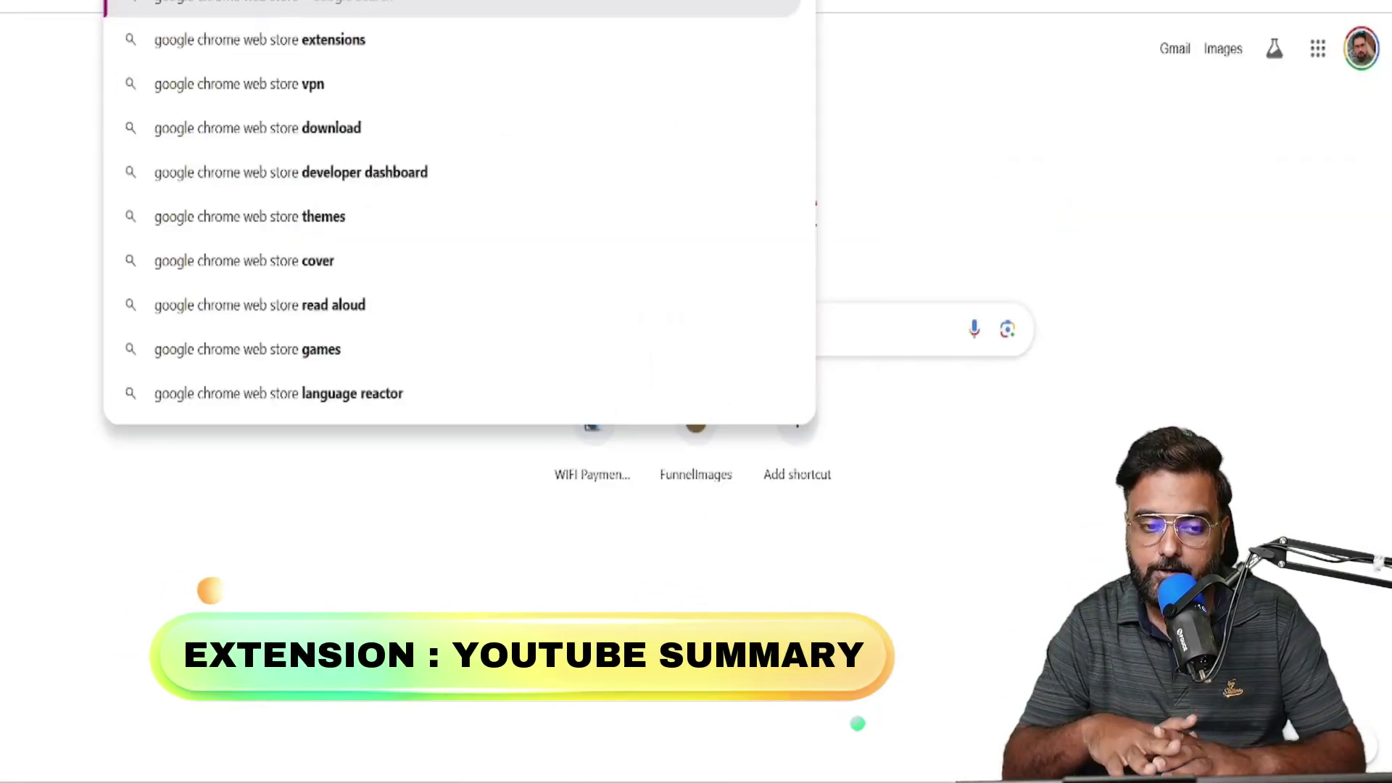
key(Return)
click(250, 278)
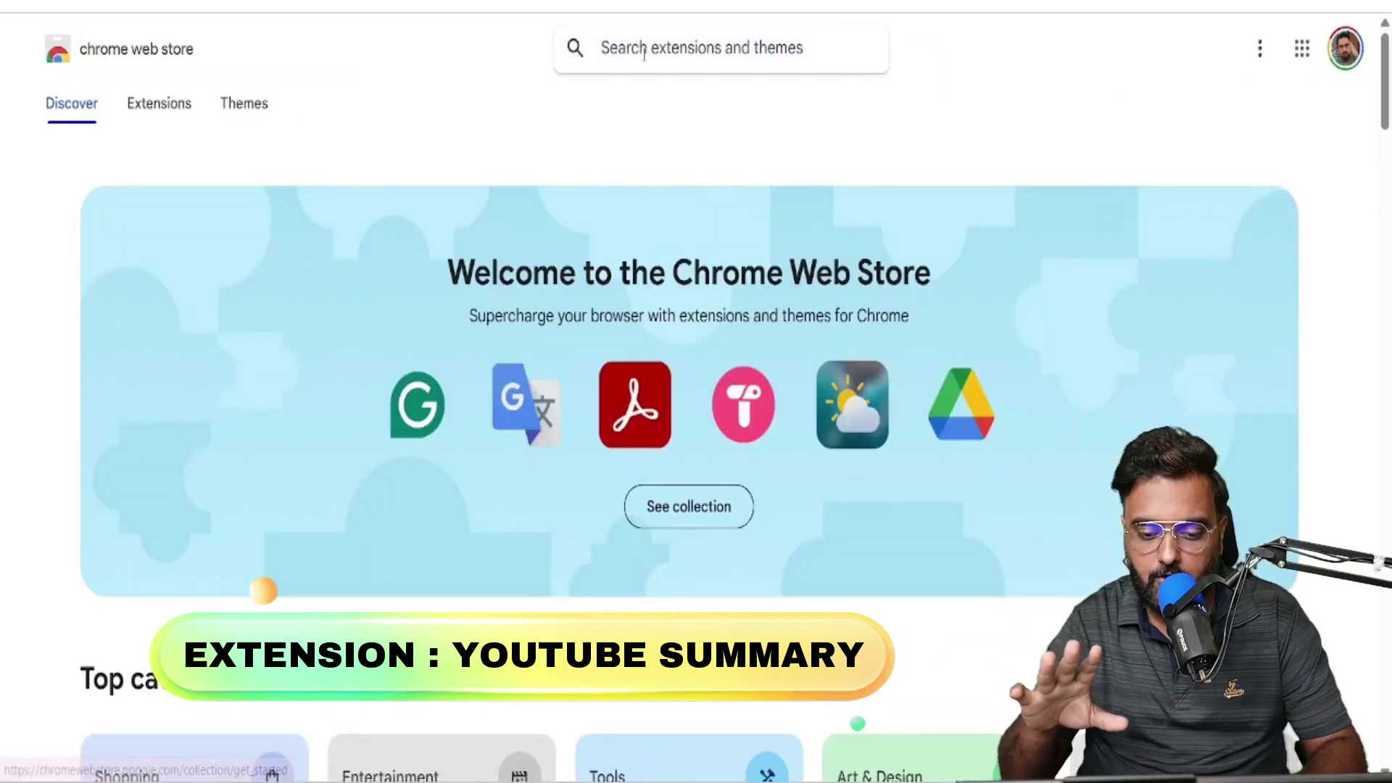
text(youtube summary)
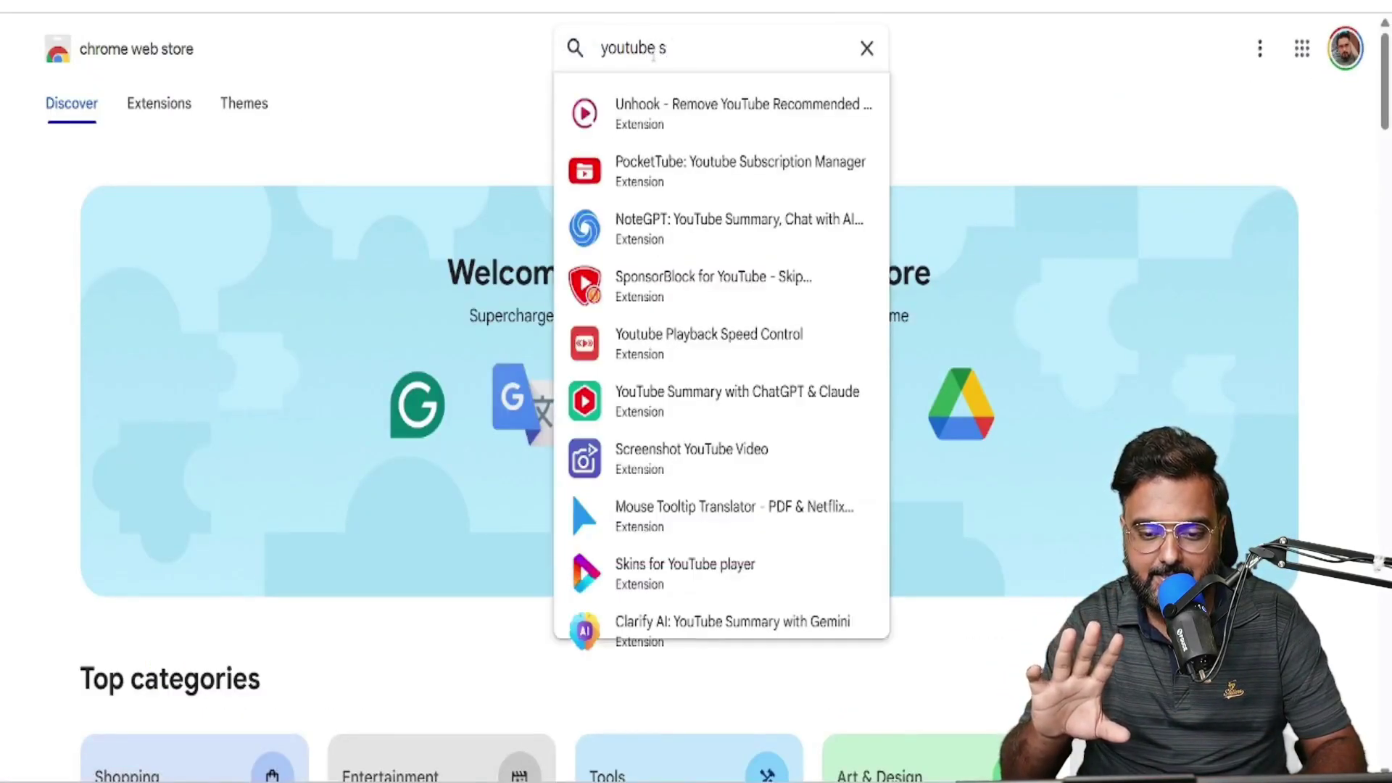
click(665, 113)
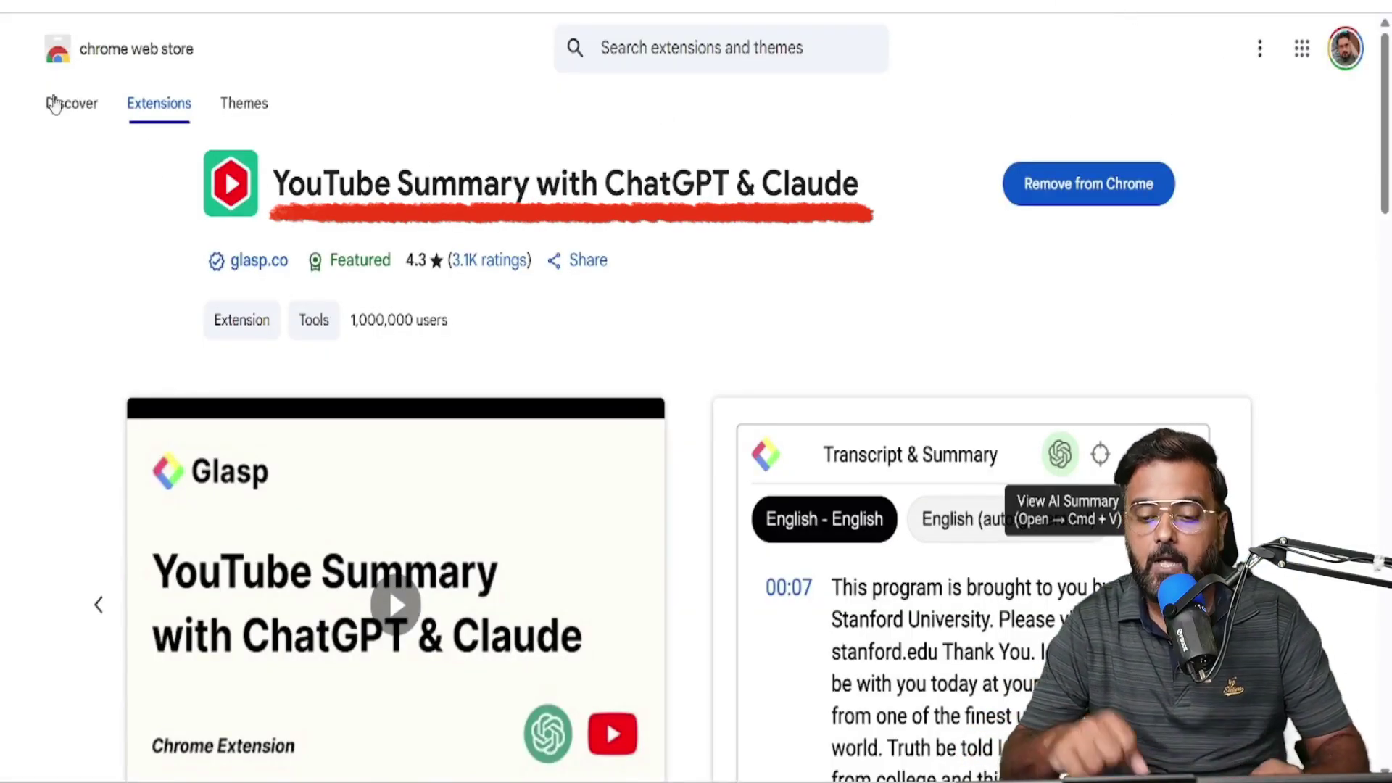
- Highlight the extension's name, then show the Short's transcript and pause the video
drag(884, 199, 275, 204)
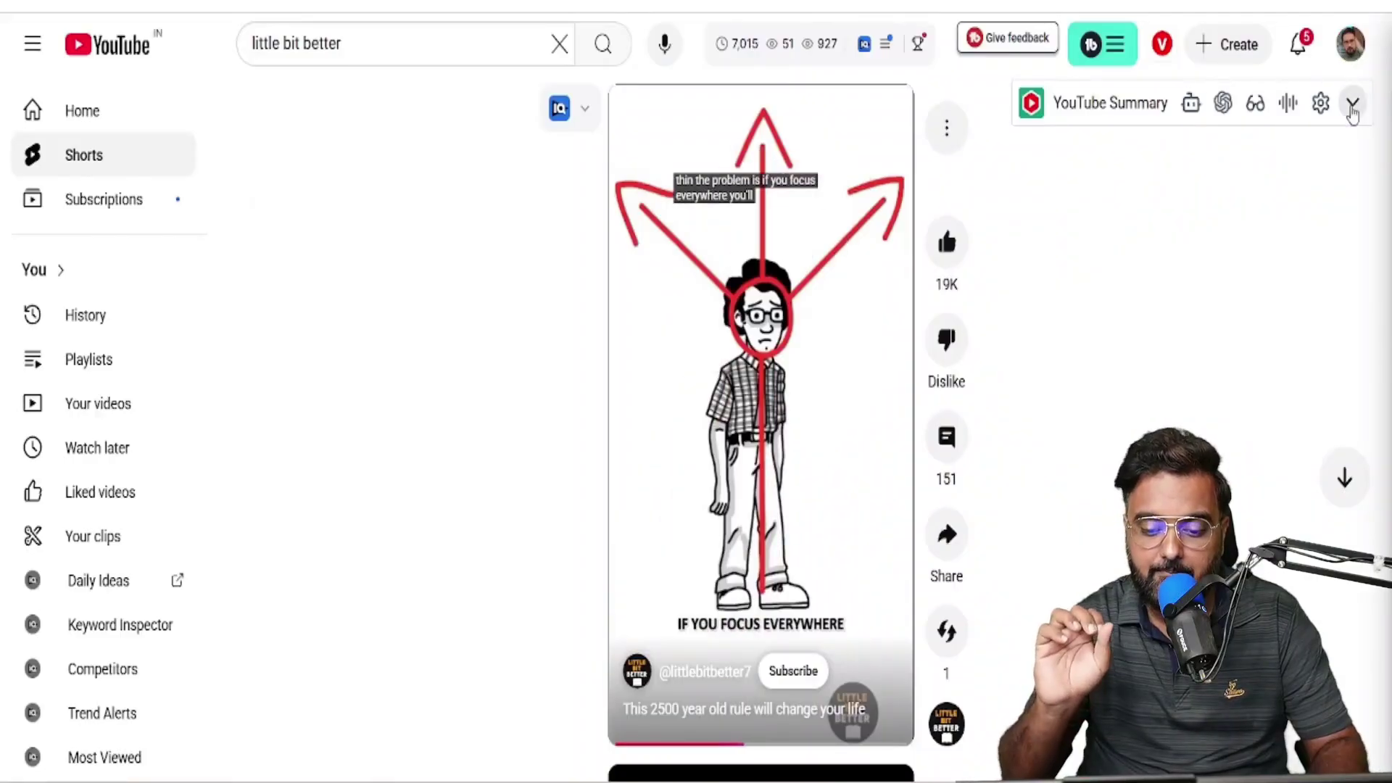
click(1351, 103)
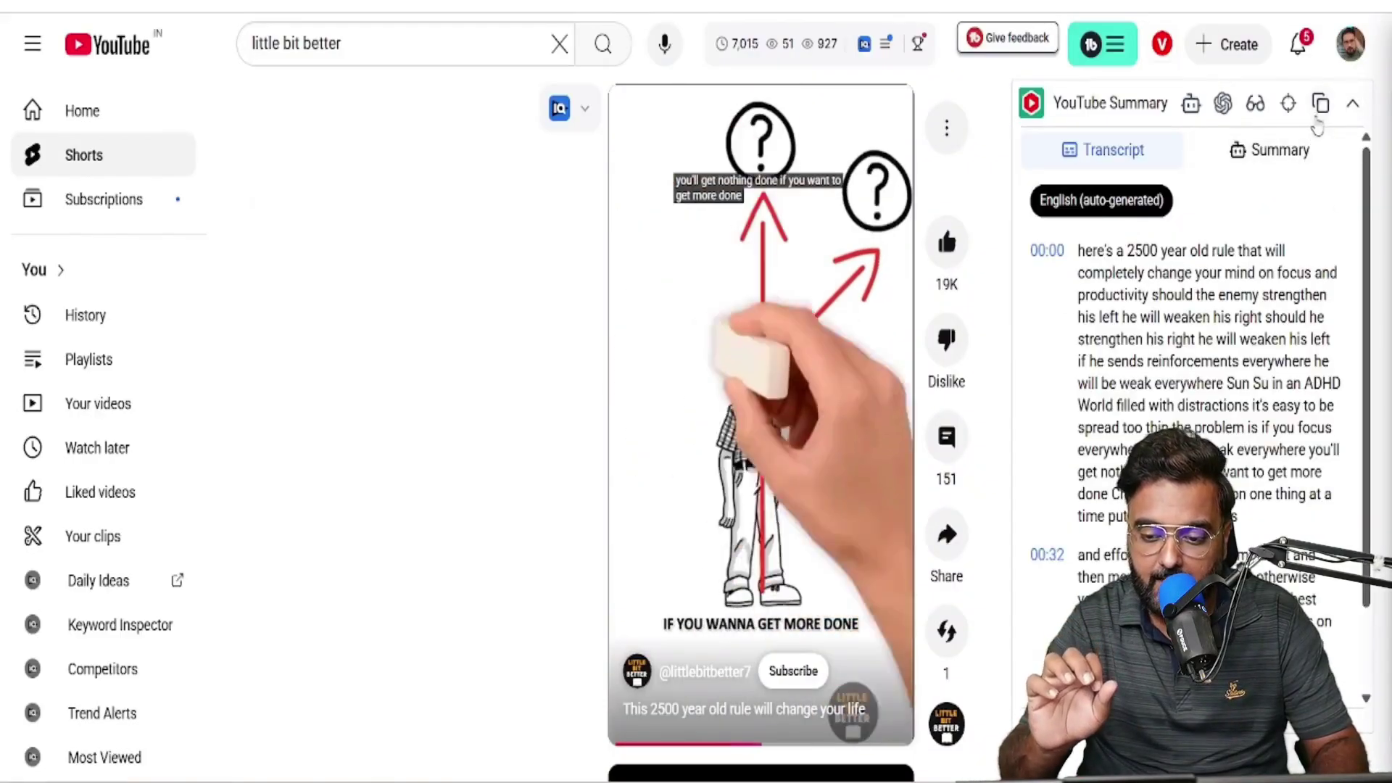
click(712, 482)
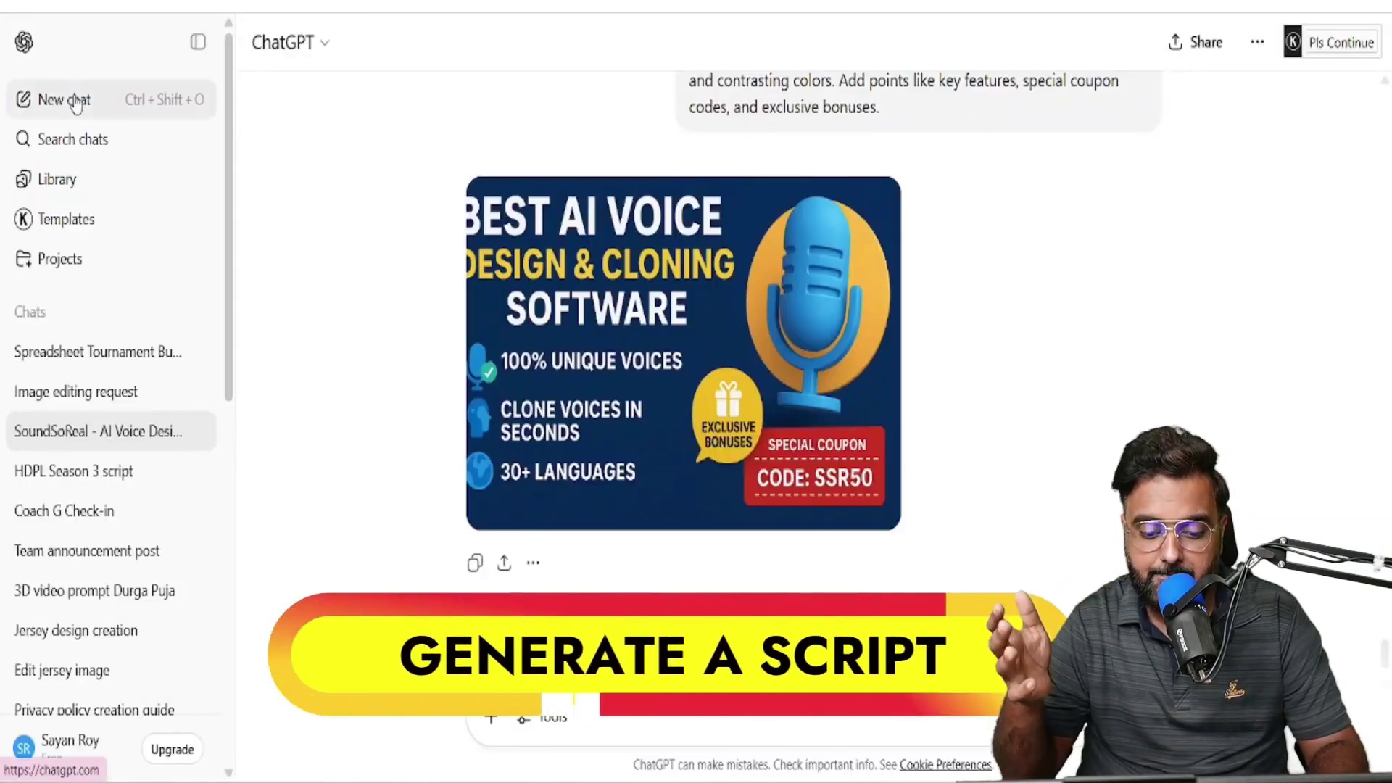
- In a new ChatGPT chat, send the pasted transcript, then request only the voiceover script
click(64, 98)
text(Please Re)
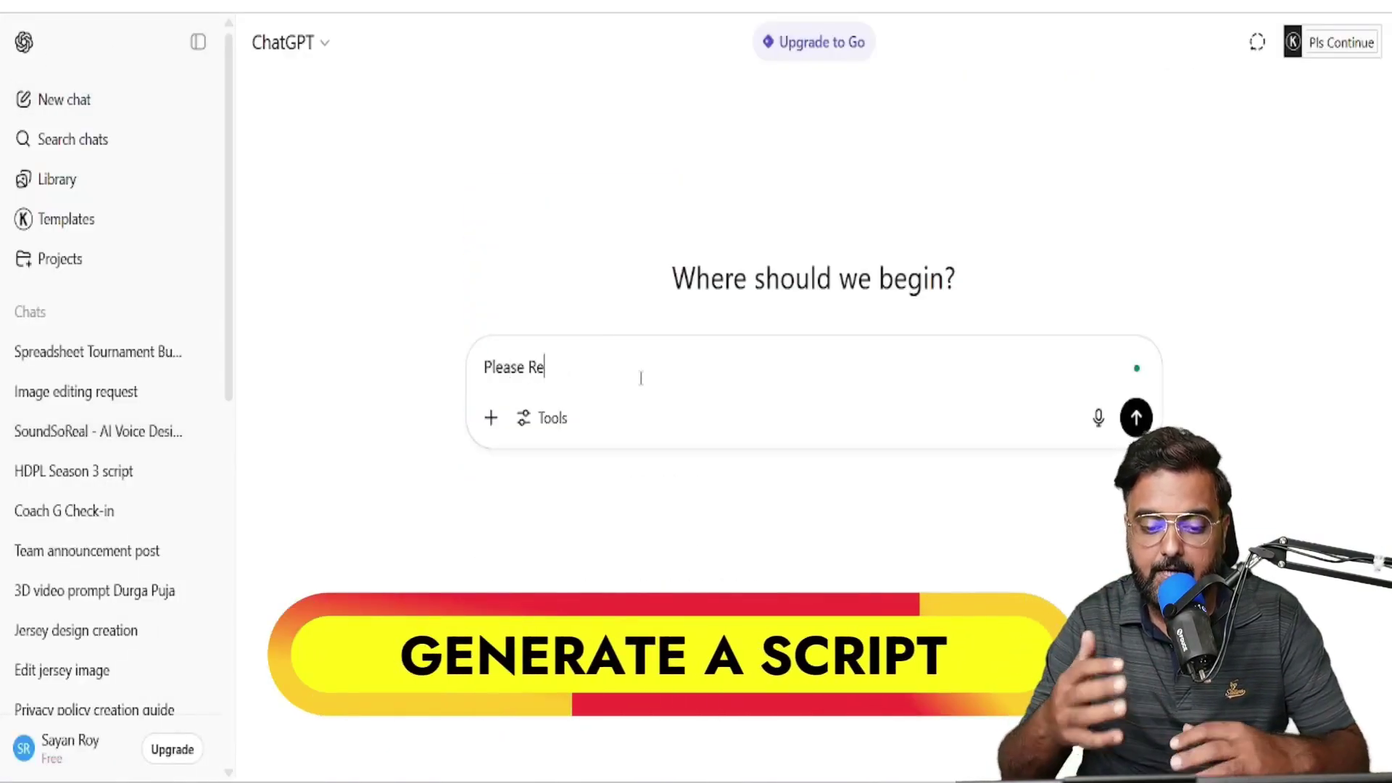
key(BackSpace)
key(BackSpace)
text(create a script)
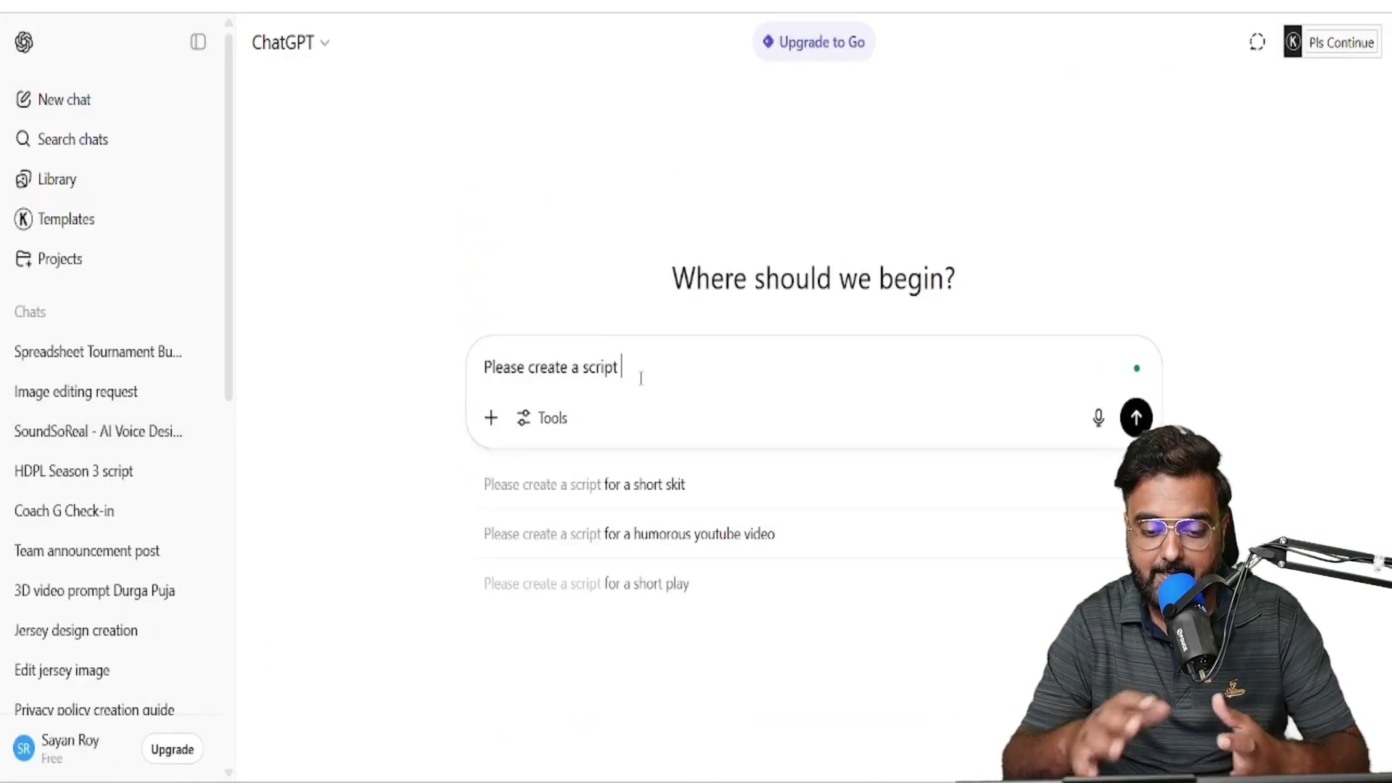
text( for an engaging youtube short and instagram reel from the following video)
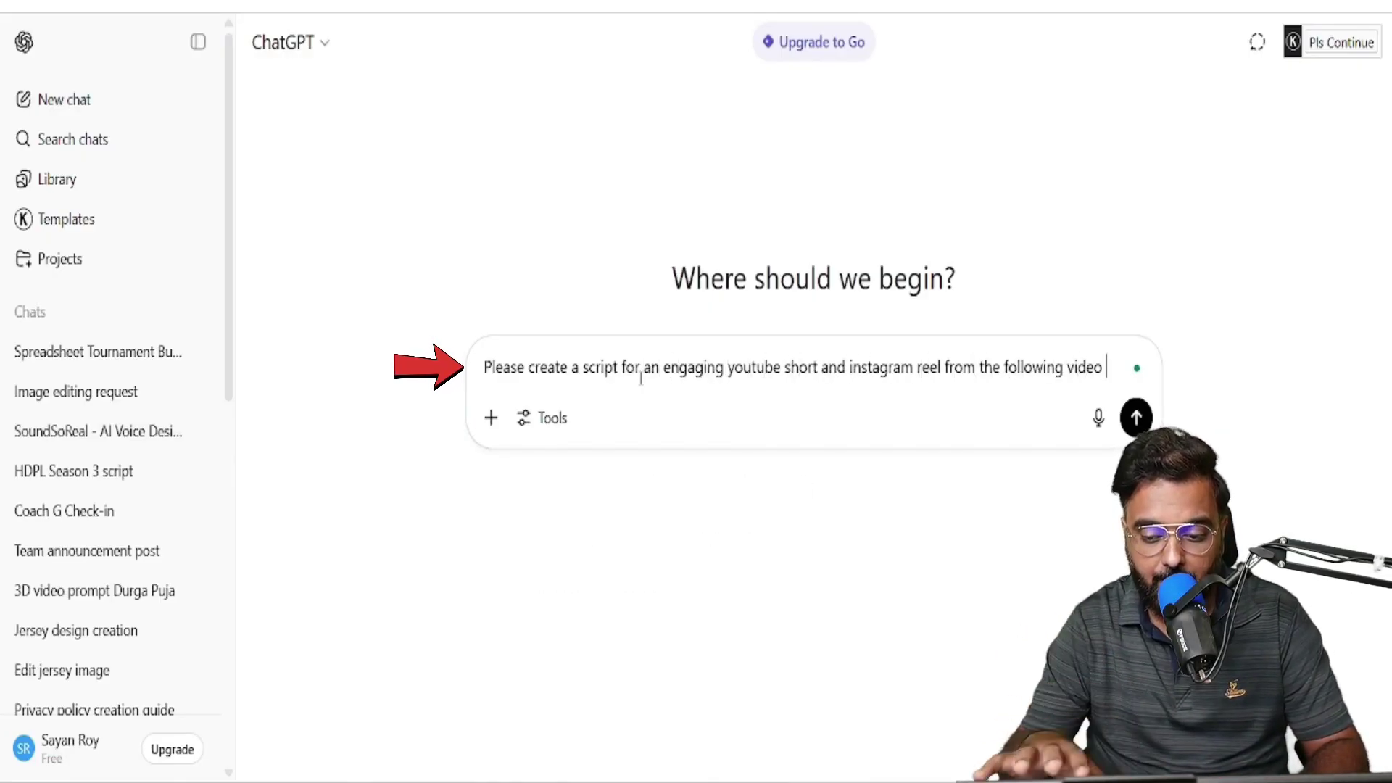
text(script ")
key(ctrl+v)
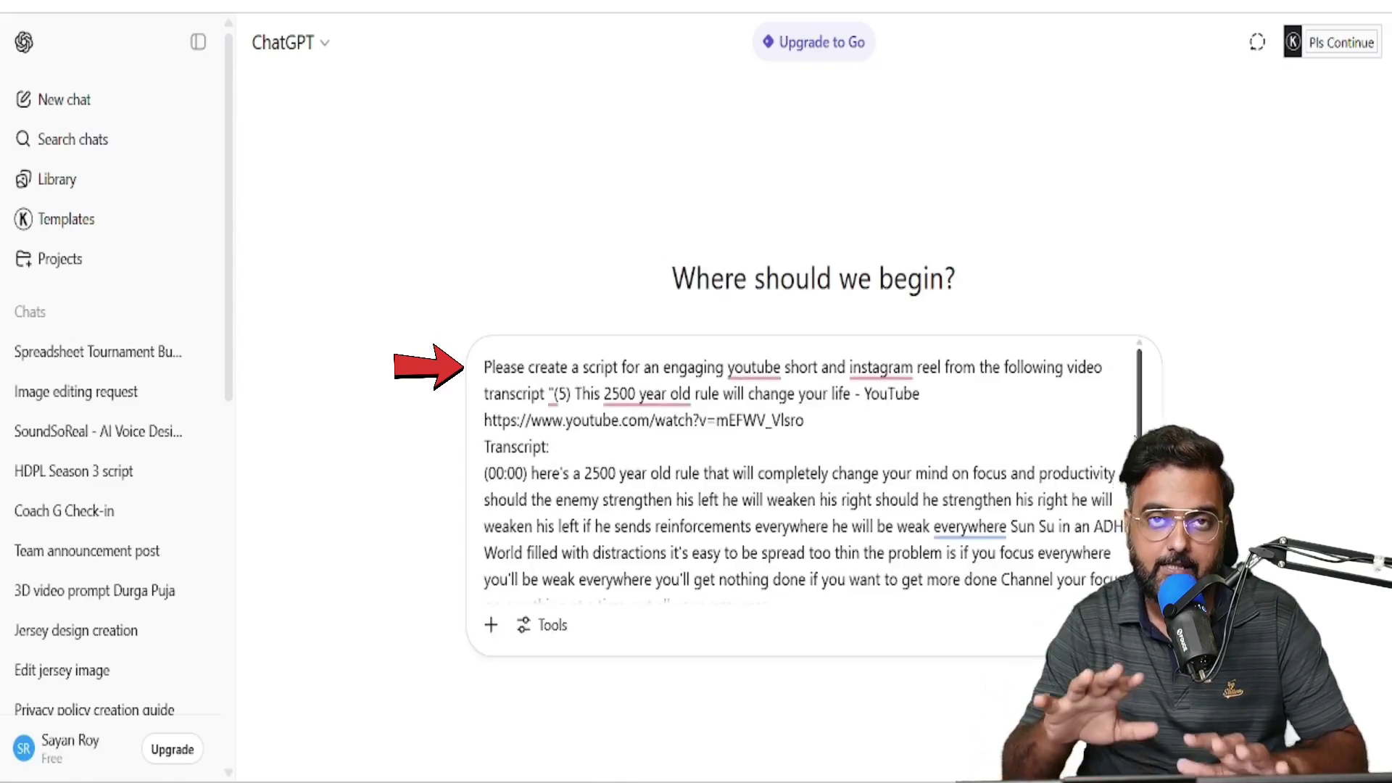
key(Return)
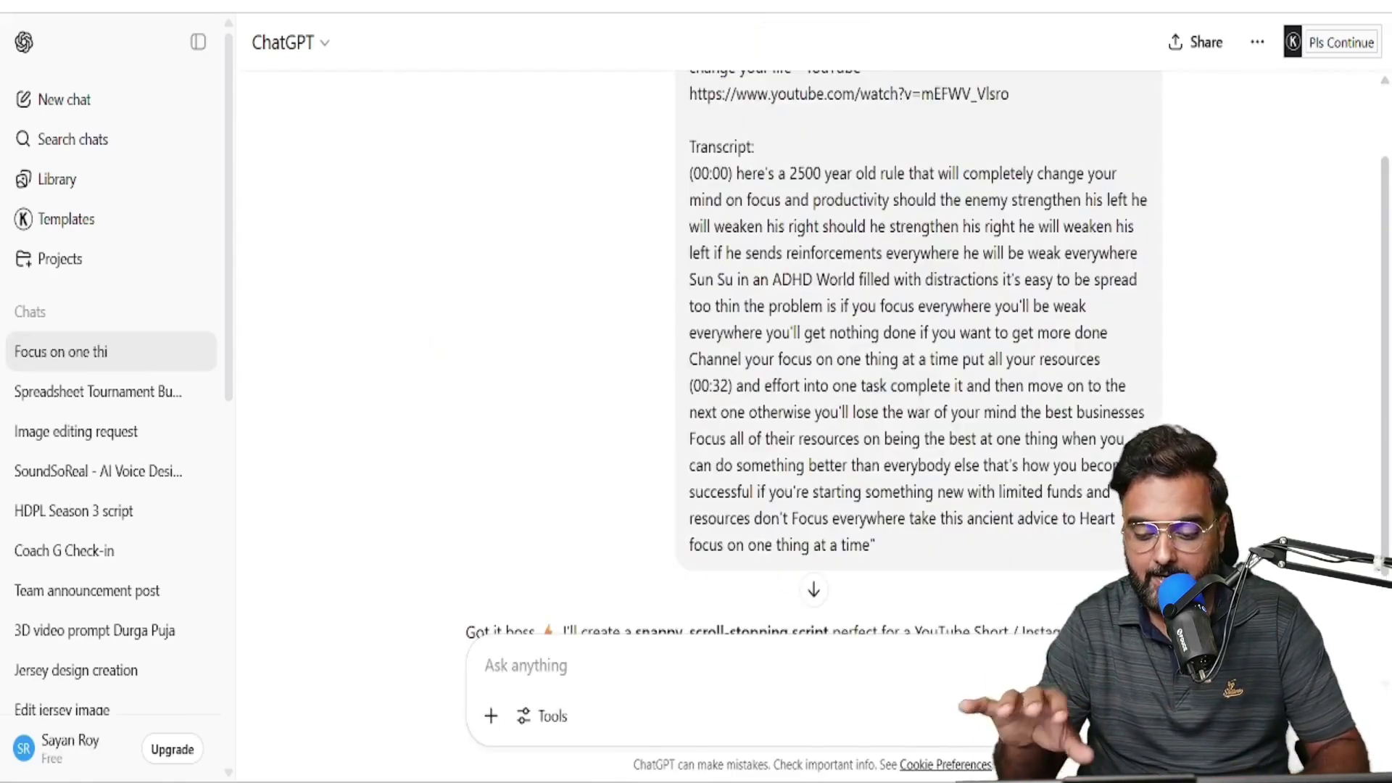
scroll(696, 380, down, 3)
scroll(696, 380, down, 2)
scroll(696, 382, down, 3)
scroll(696, 380, down, 3)
scroll(696, 381, down, 3)
text(please provide me only the voiceover script)
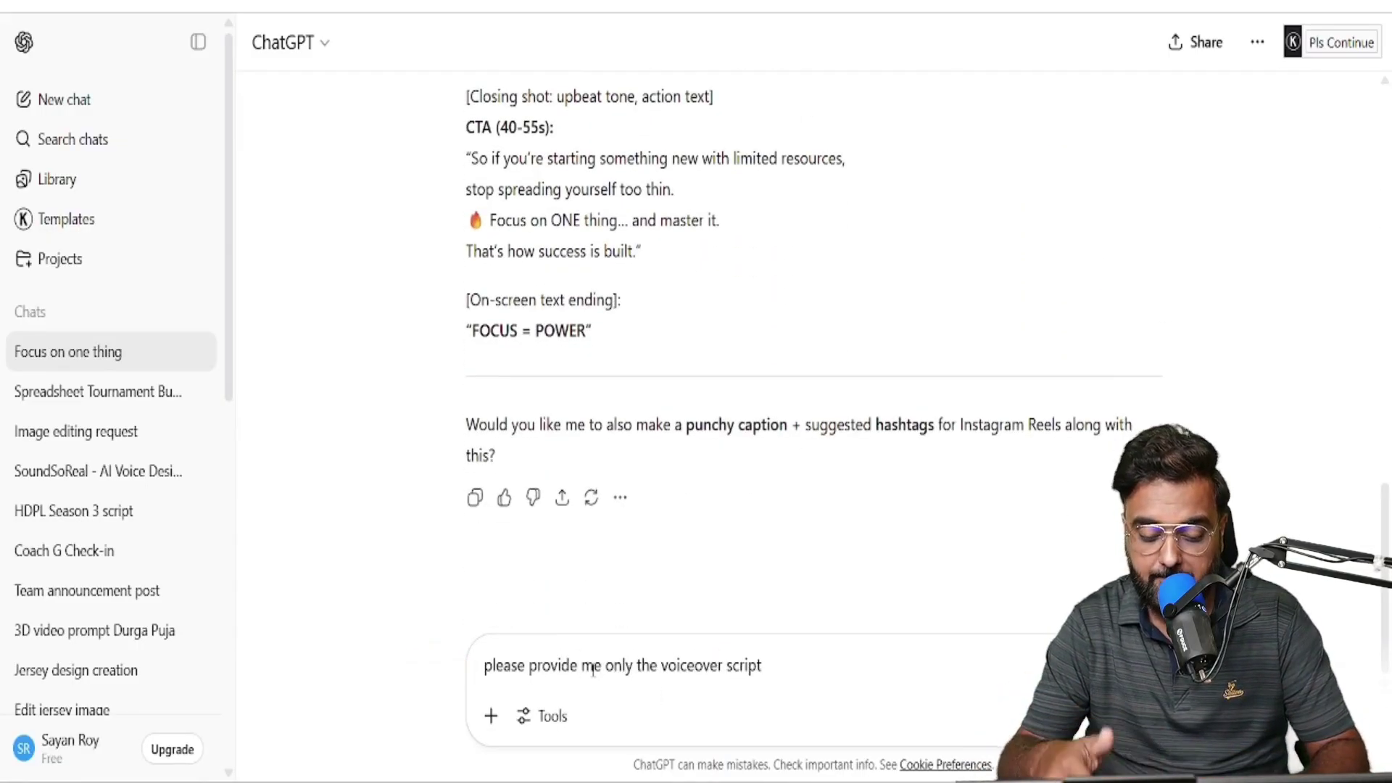
key(Return)
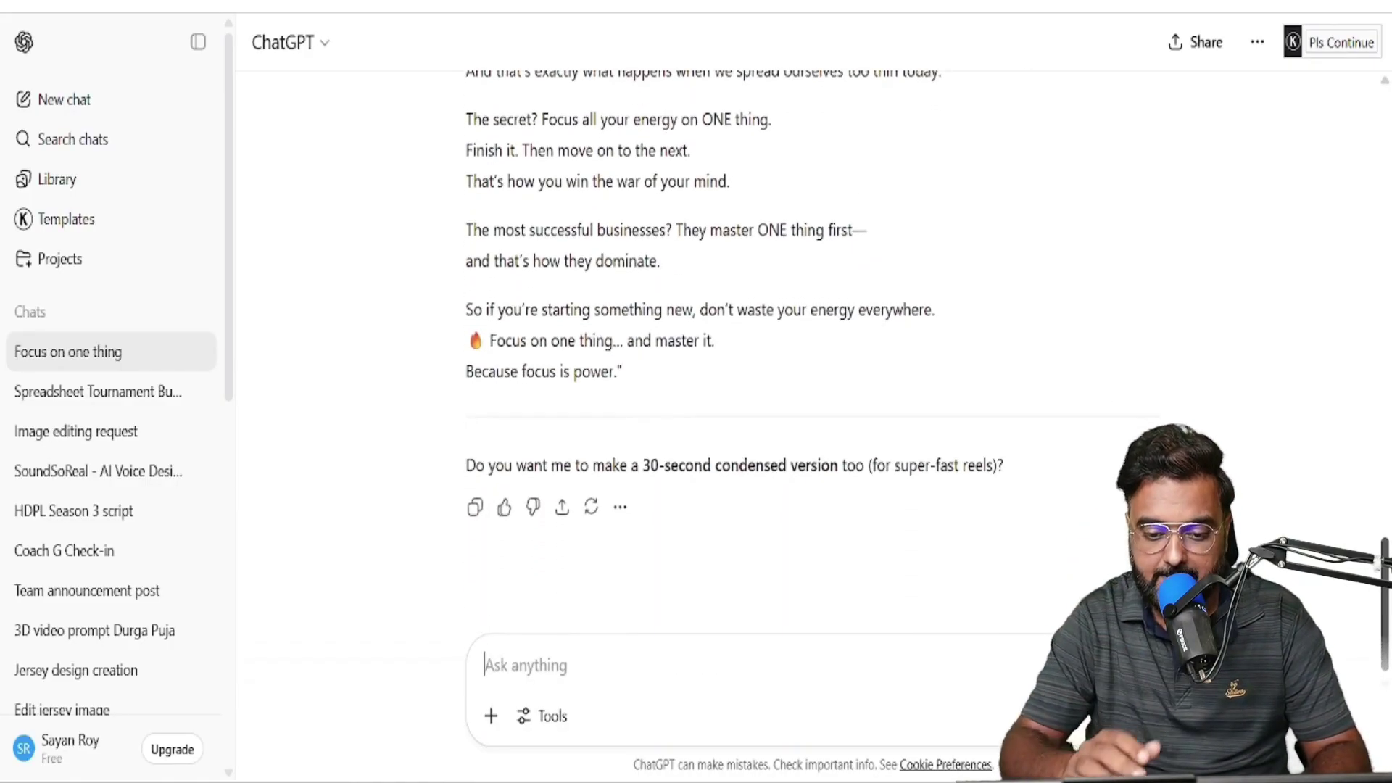
drag(626, 392, 456, 187)
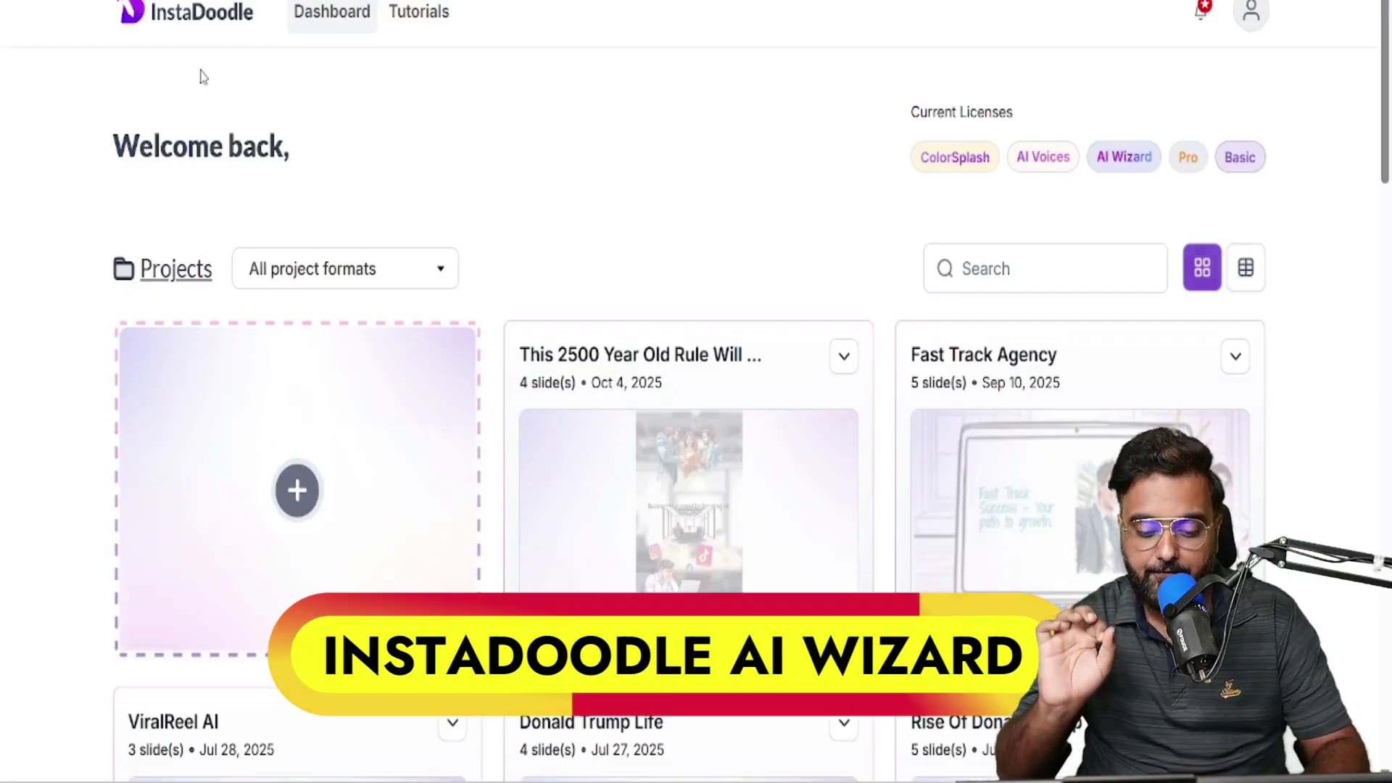
scroll(625, 102, down, 5)
scroll(625, 100, down, 5)
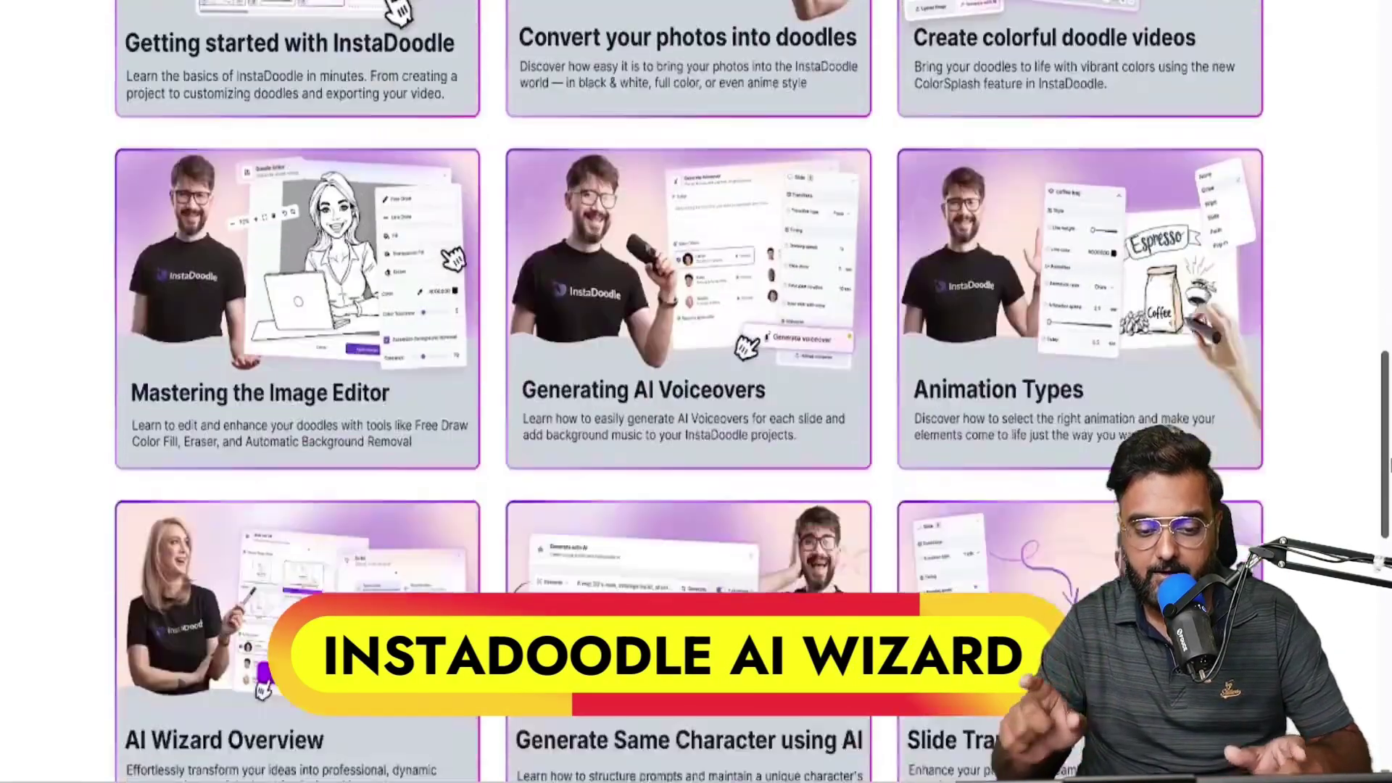
scroll(625, 101, down, 5)
- Return to the dashboard and point arrows at the AI Voices, AI Wizard, Pro and Basic licenses
click(183, 20)
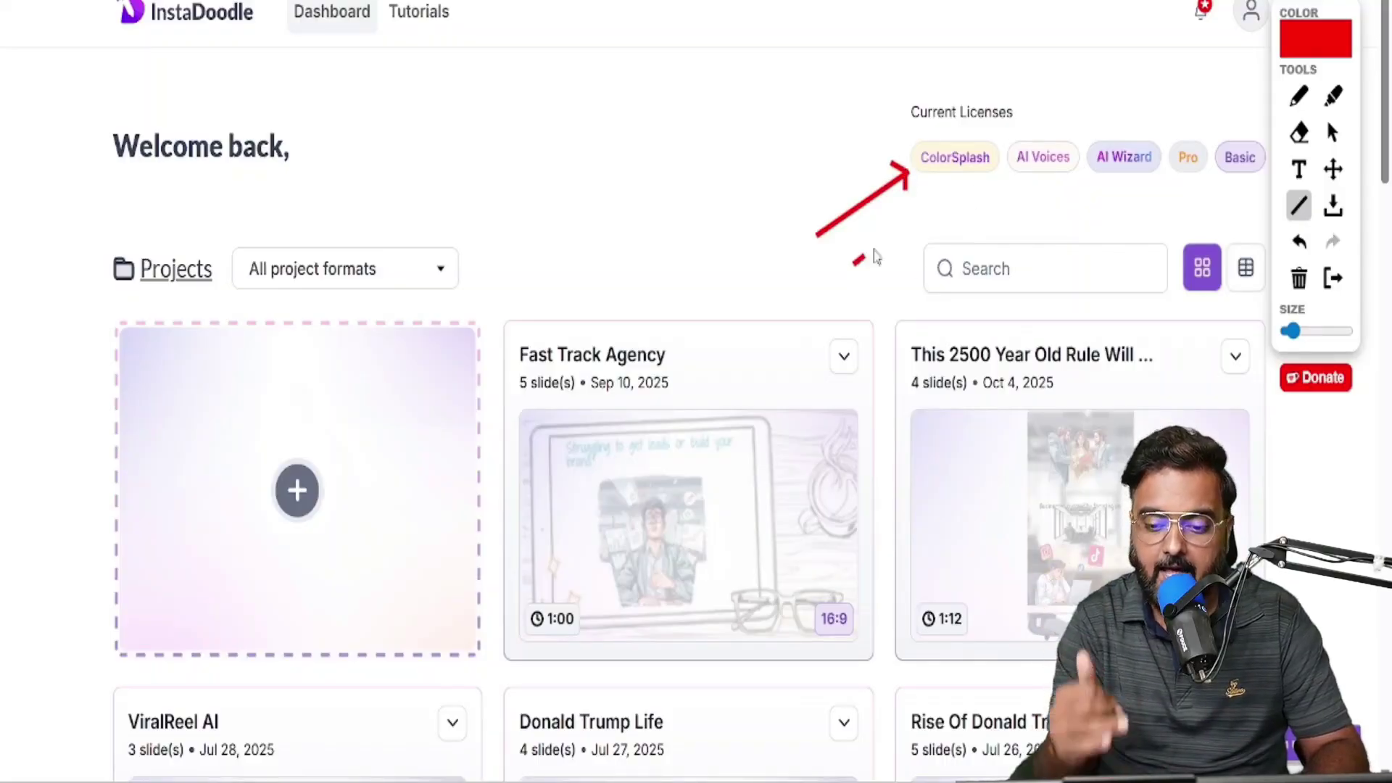
drag(917, 236, 1014, 177)
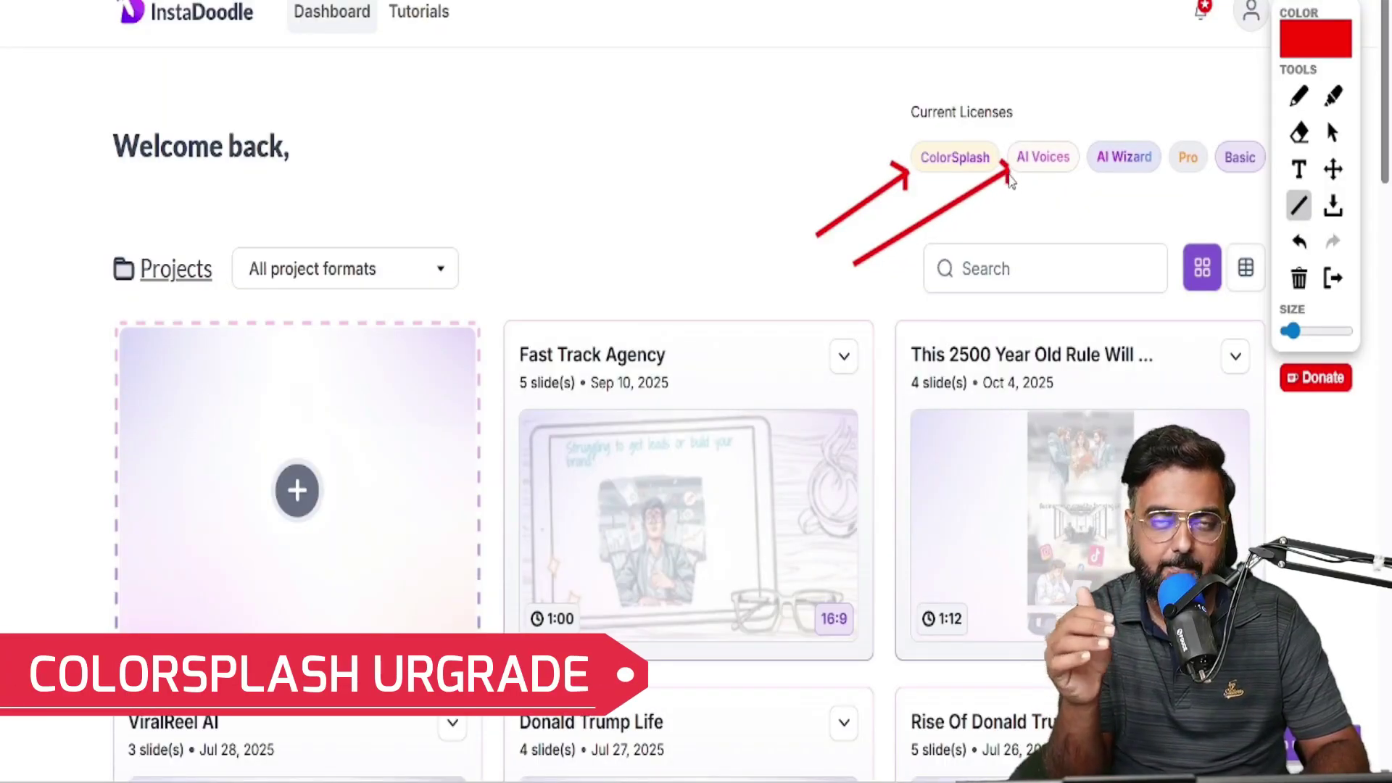
drag(981, 240, 1088, 172)
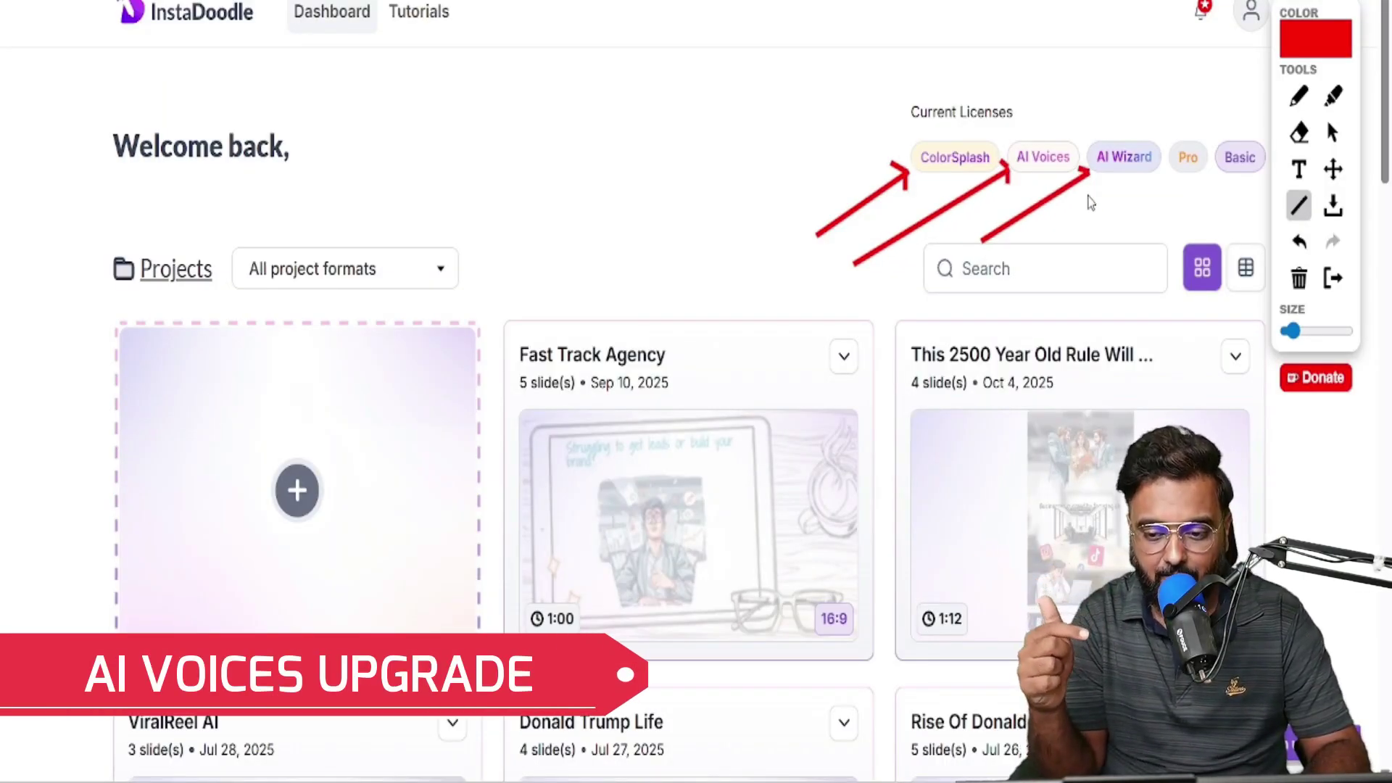
drag(1040, 264, 1169, 172)
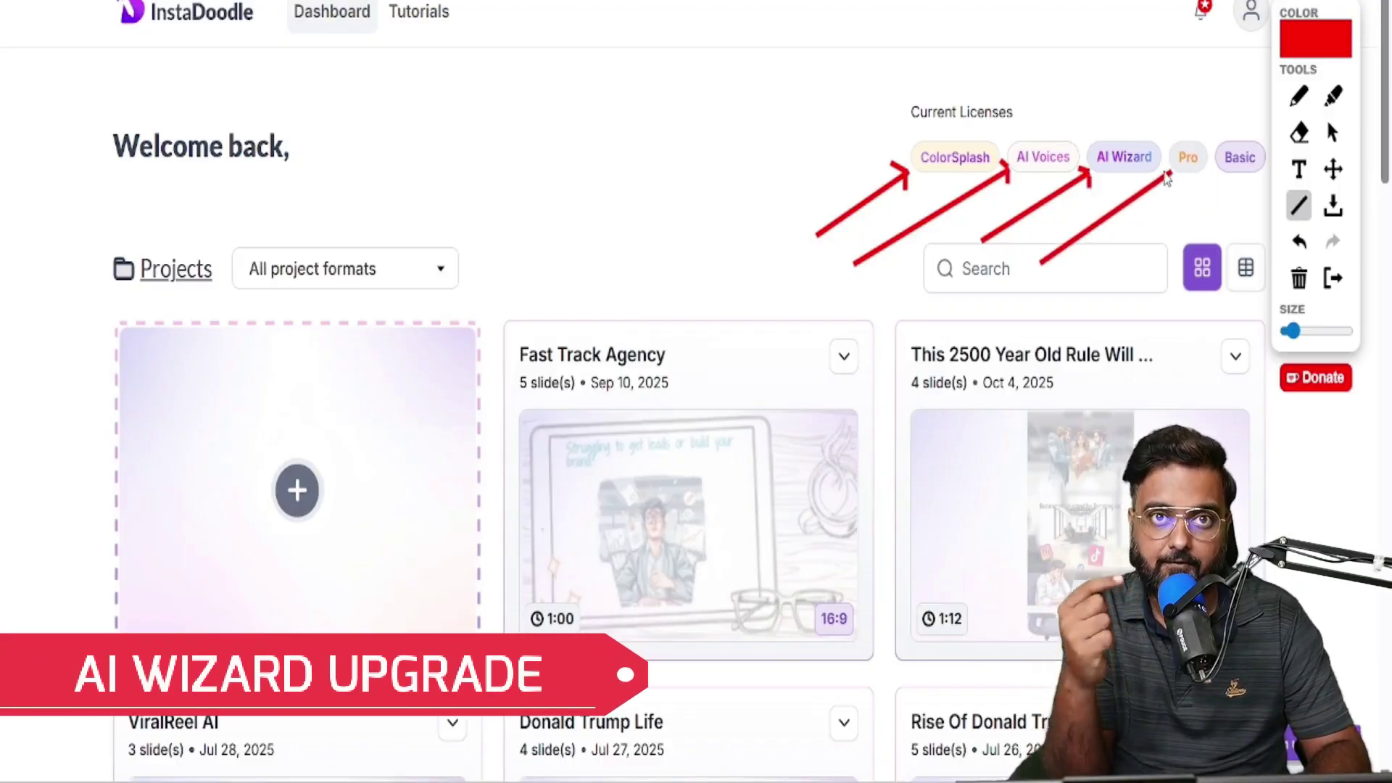
drag(1093, 278, 1216, 174)
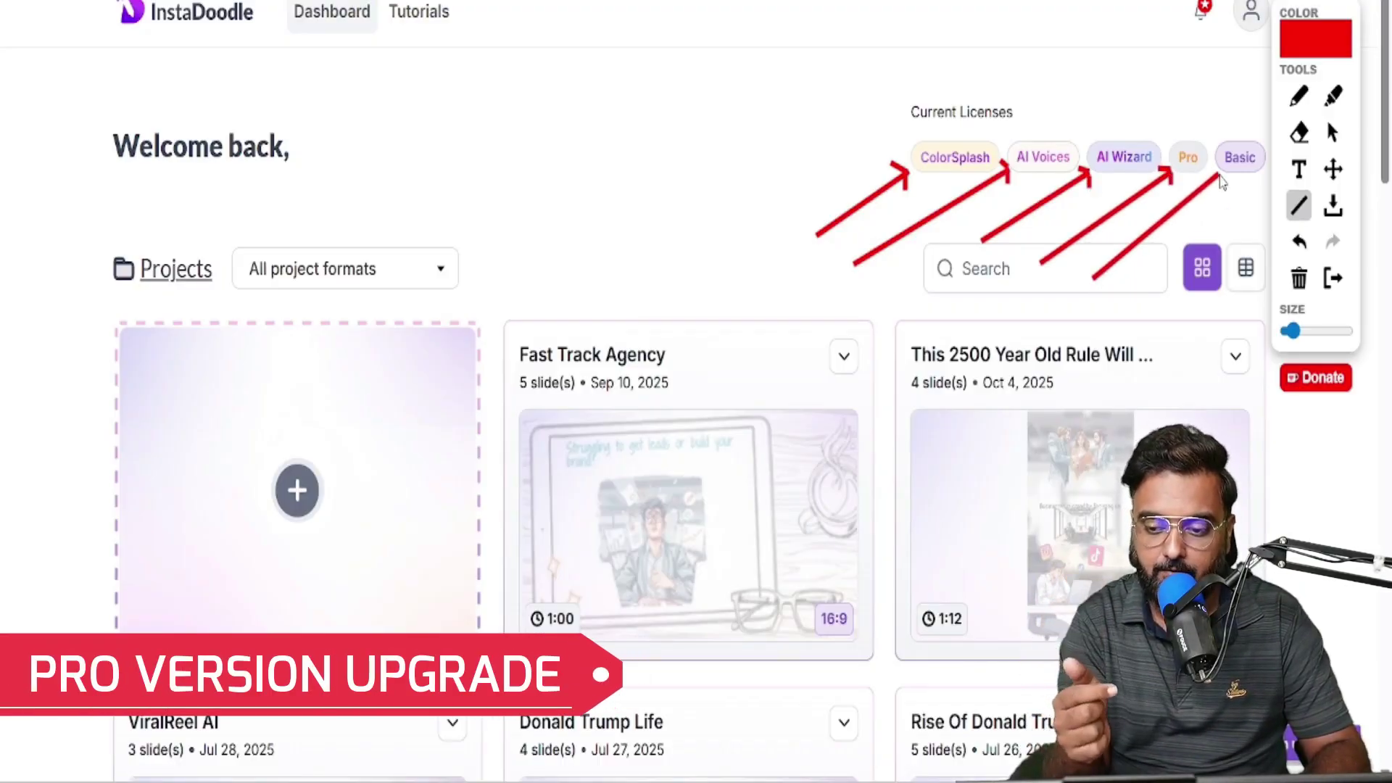
key(Escape)
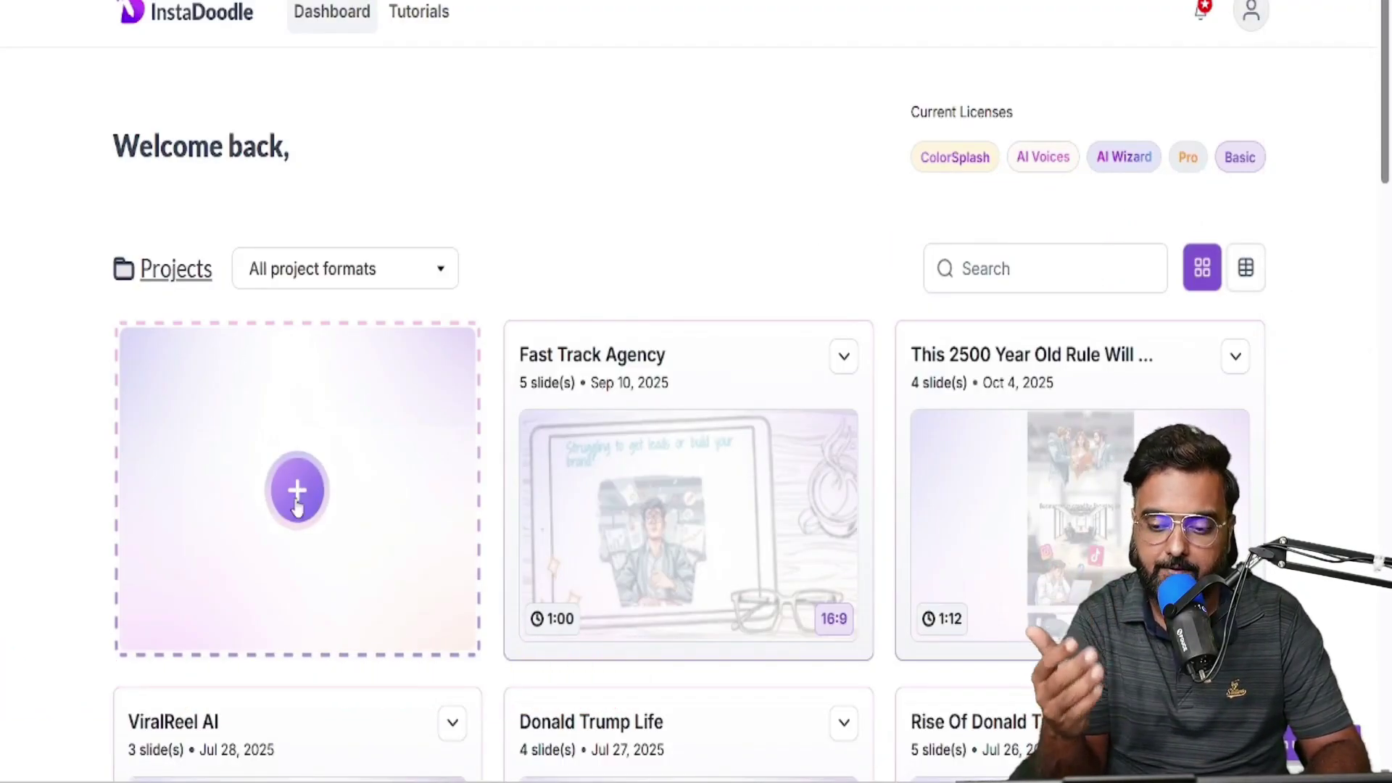
- Start a new project, highlight the mode descriptions, pick AI Wizard and continue to Script
click(296, 490)
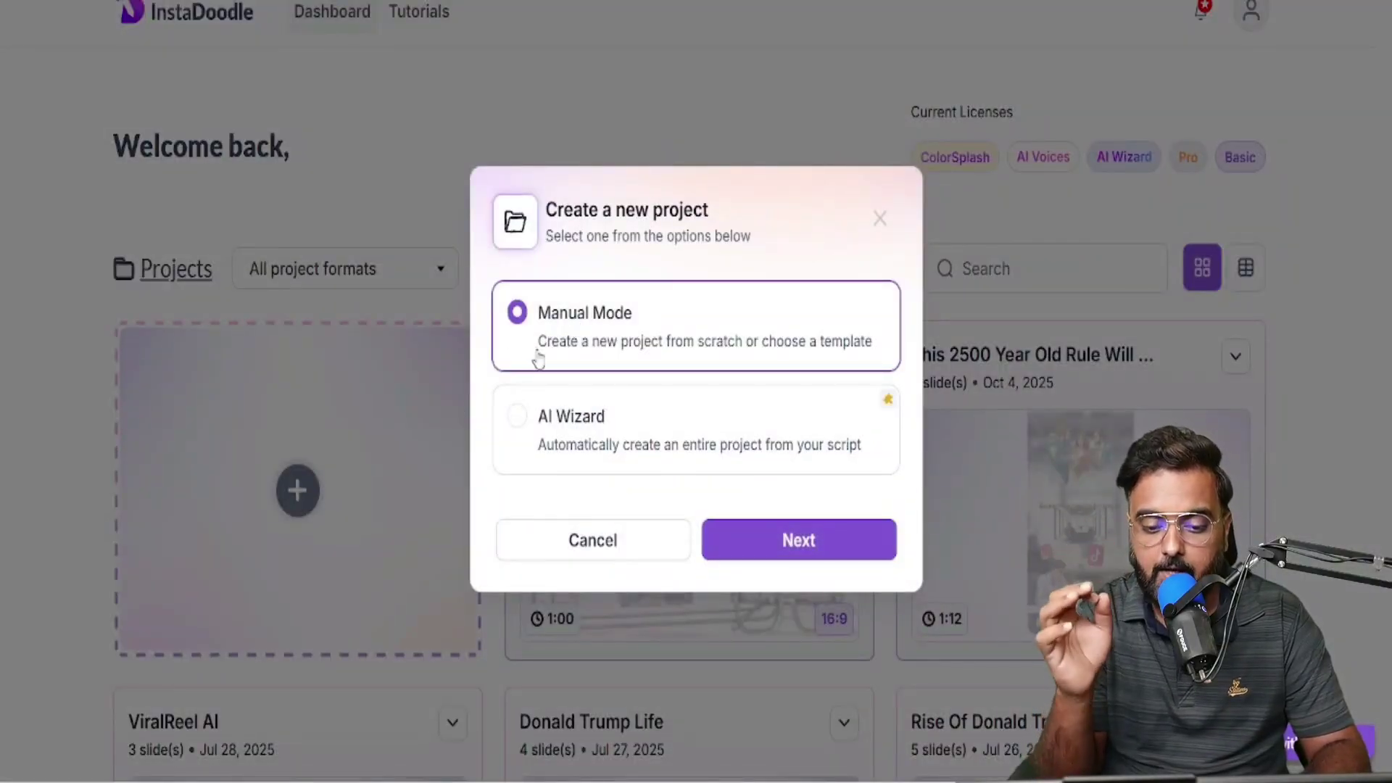
drag(537, 346, 875, 342)
drag(537, 445, 861, 446)
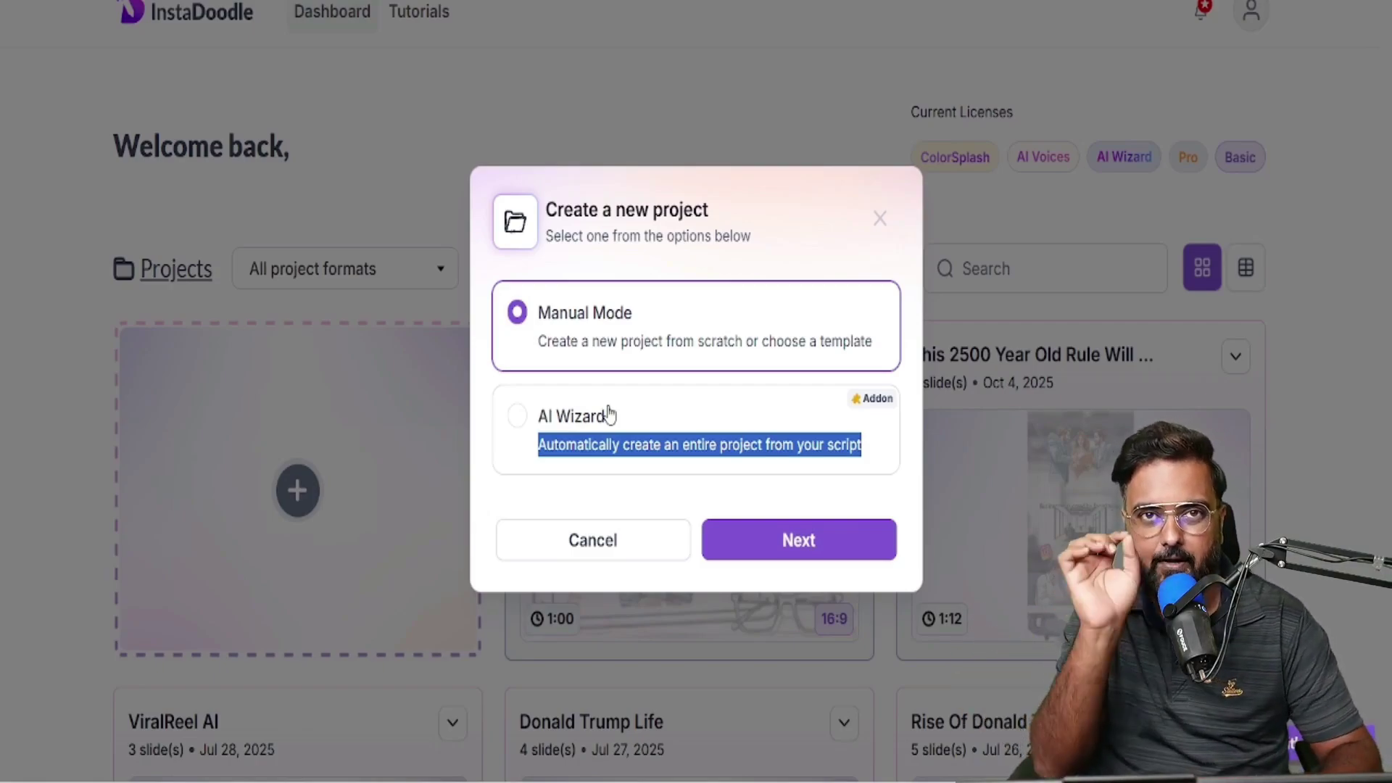
click(609, 416)
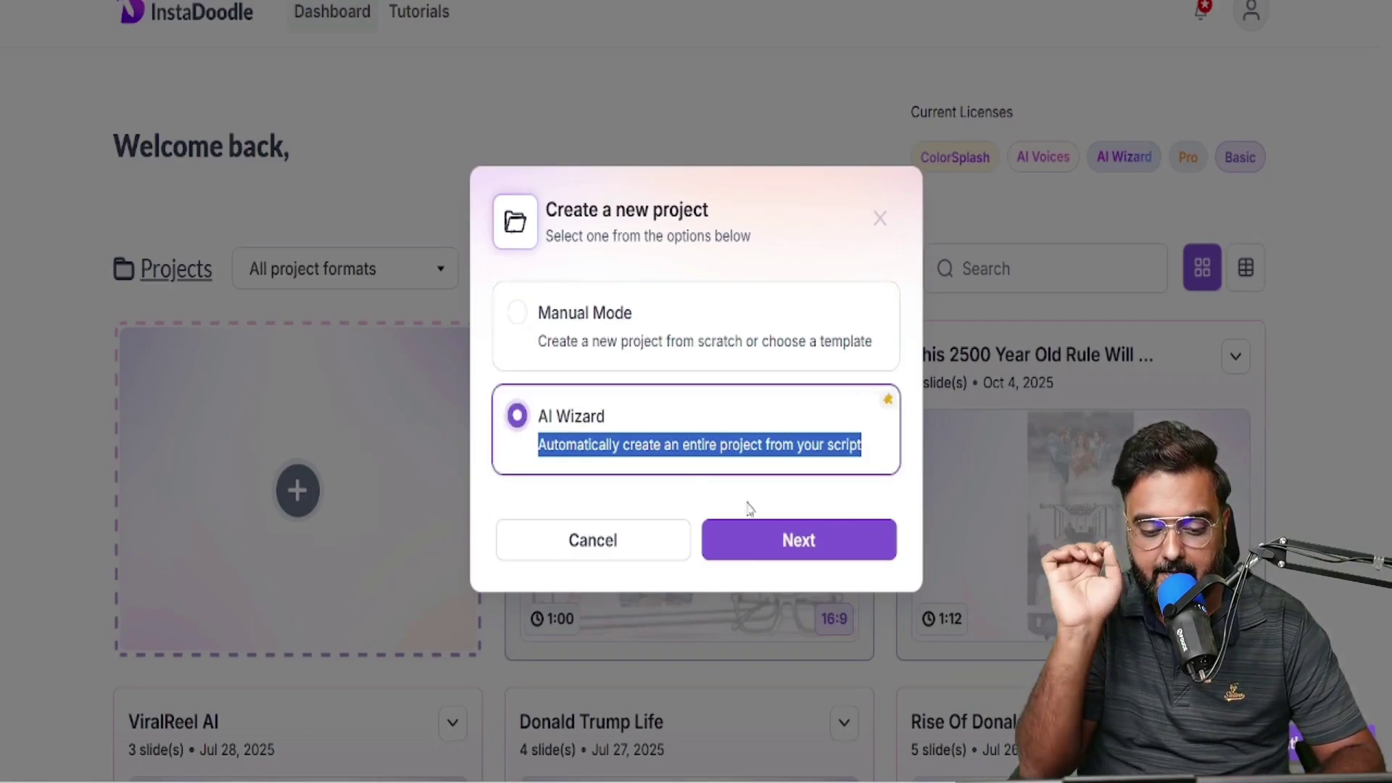
click(799, 539)
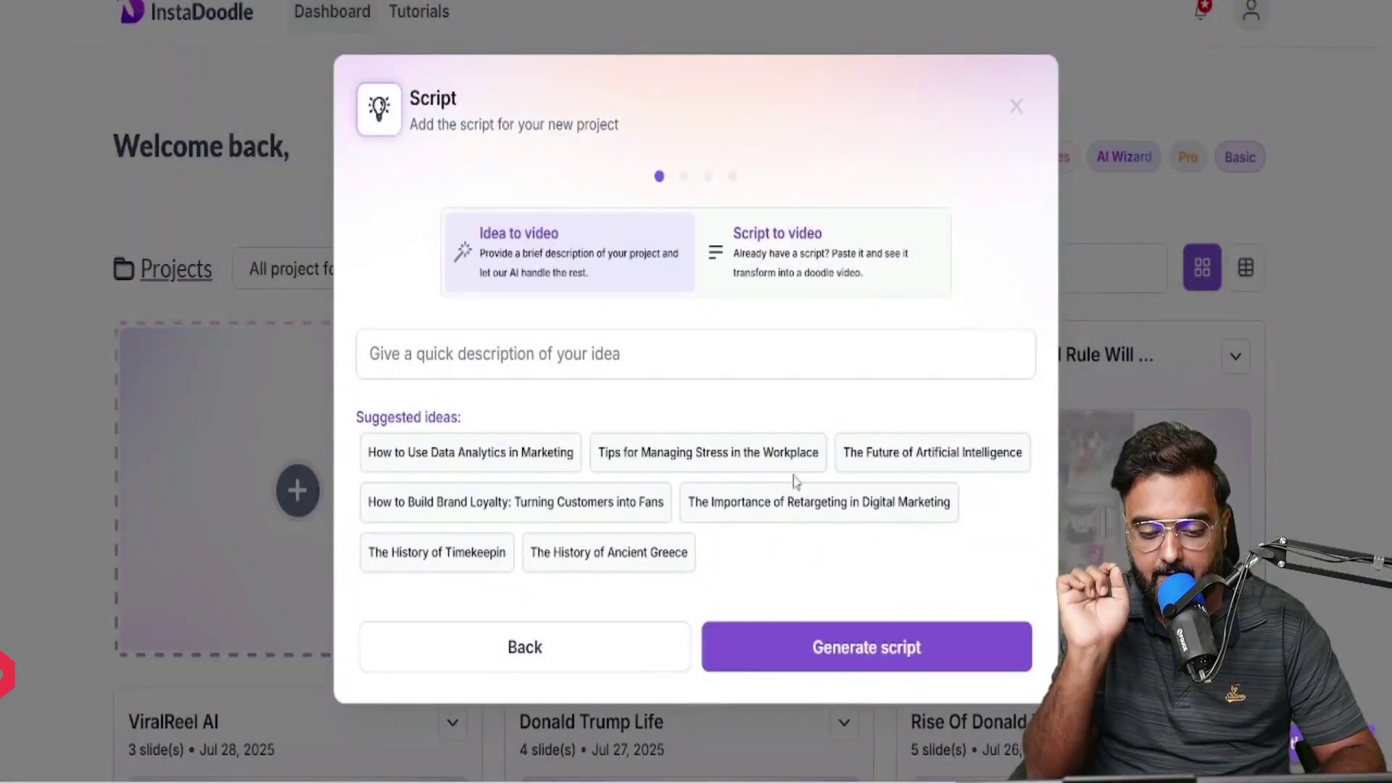
- Use Script to video with title '2500 Year Old Secret Rule To Win In Life', paste the script, generate slides
click(805, 259)
click(545, 359)
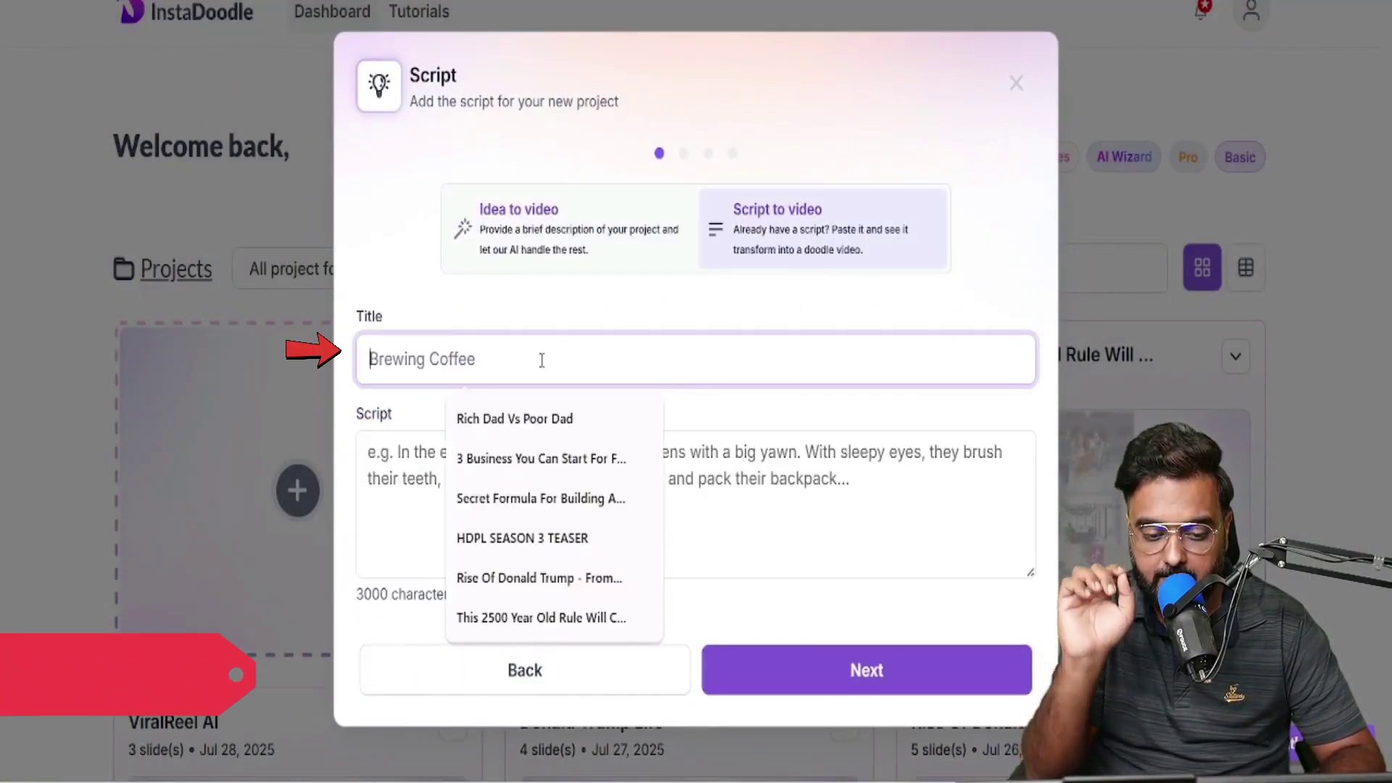
text(2500)
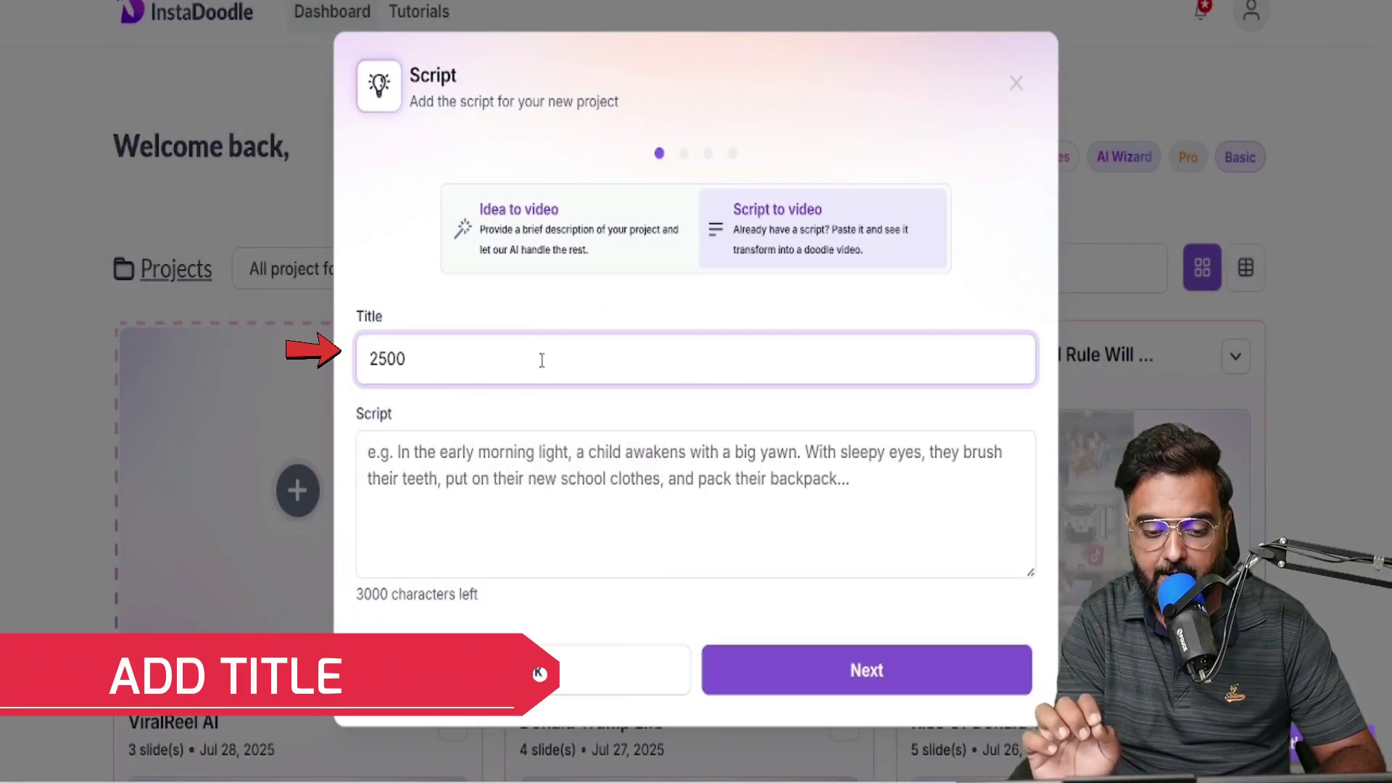
text( Yea)
text(r Old Sec)
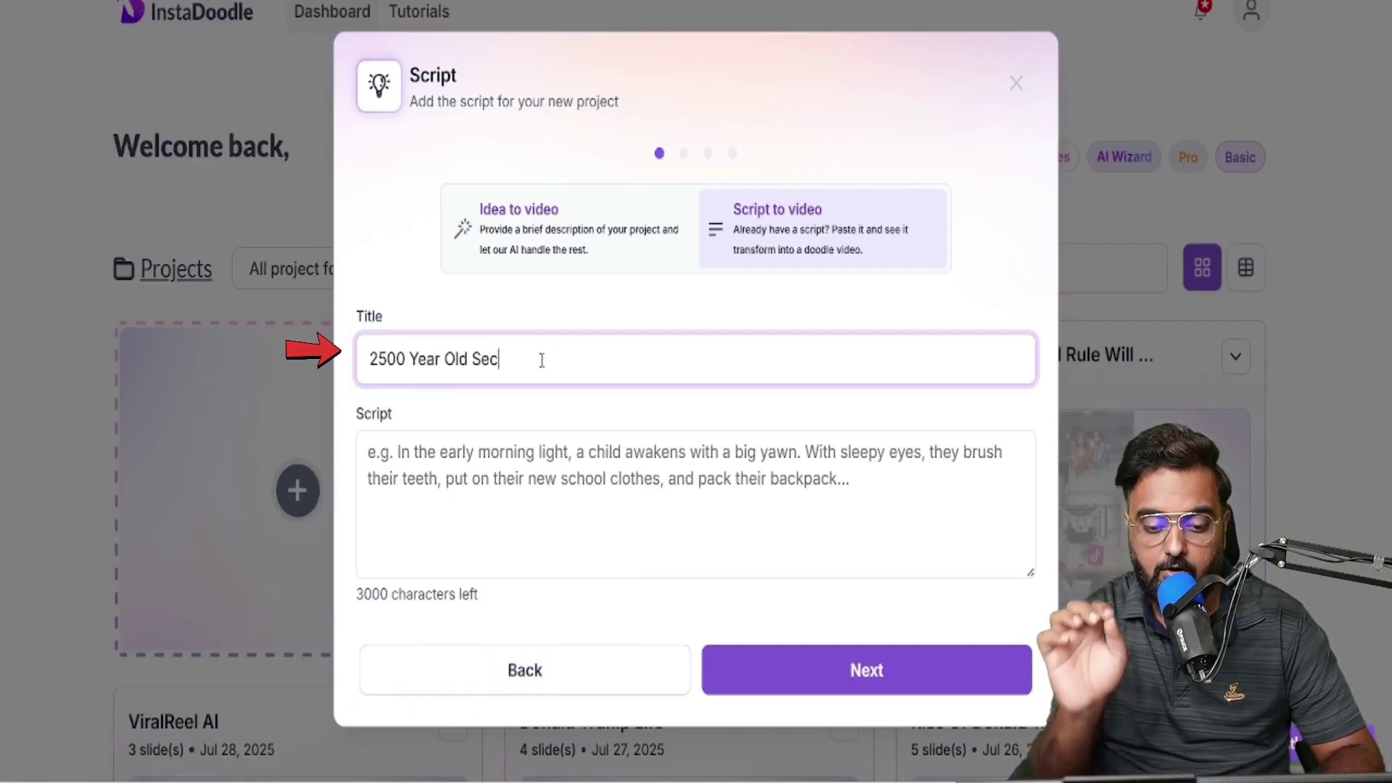
text(Win In Life)
click(515, 490)
key(ctrl+v)
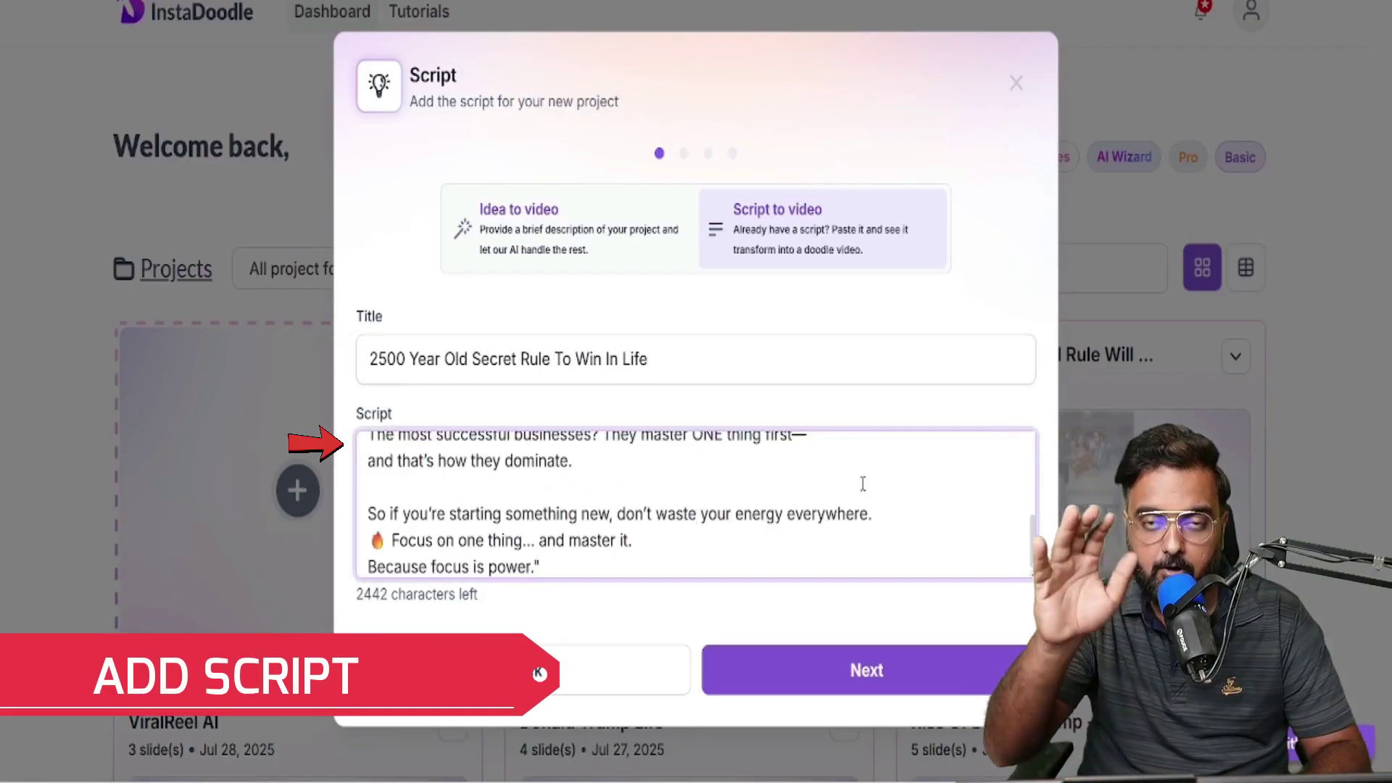
triple_click(457, 566)
click(703, 568)
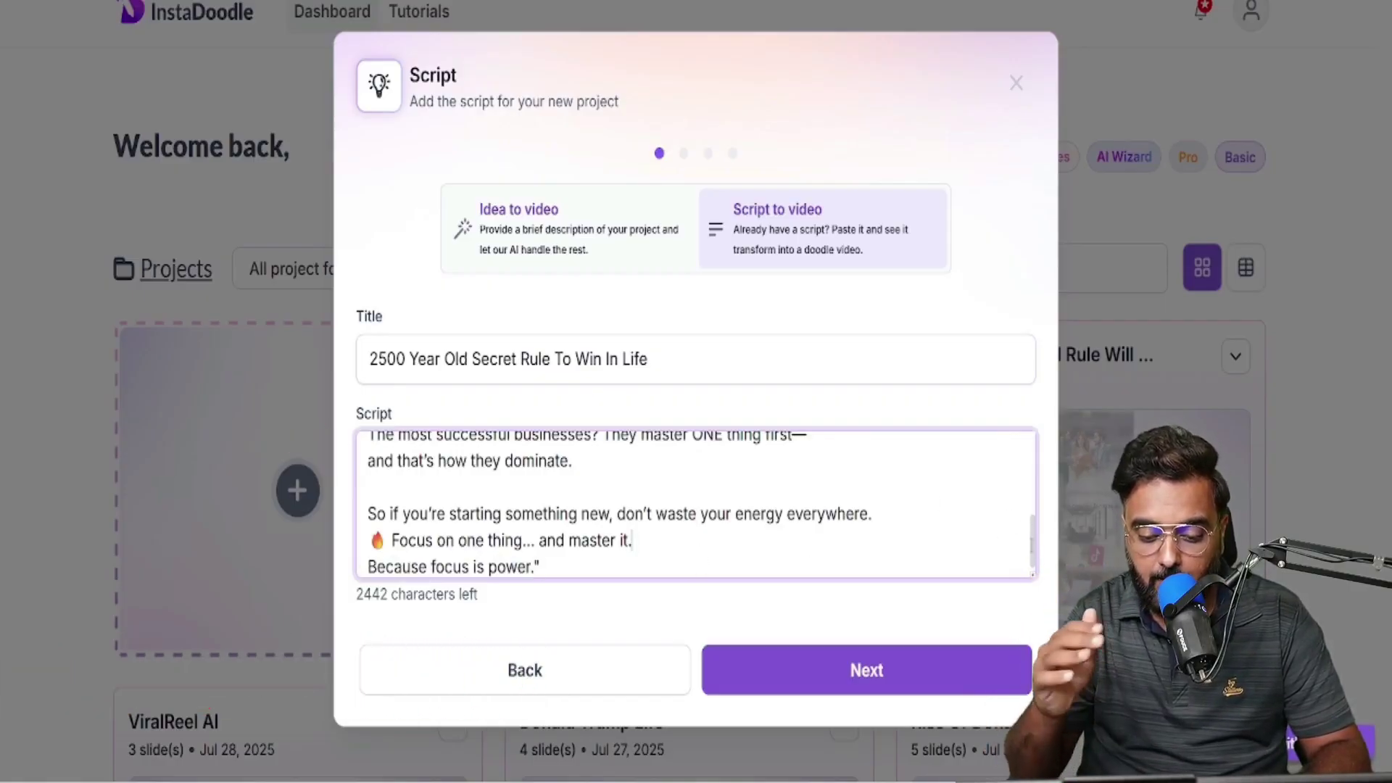
scroll(703, 523, up, 5)
scroll(702, 522, up, 3)
scroll(703, 522, down, 3)
scroll(703, 522, down, 3)
click(866, 670)
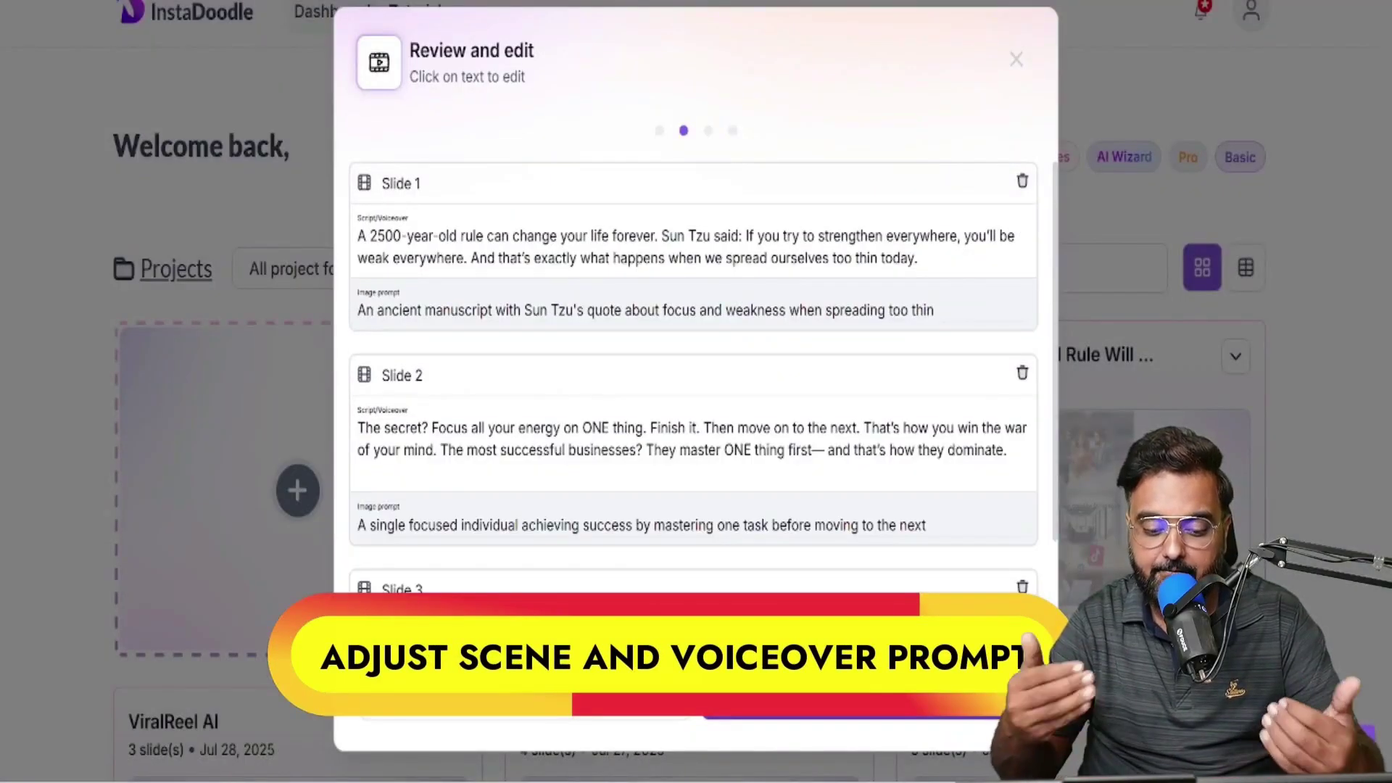
- Point an annotation arrow at Slide 1's image prompt, then clear it
click(1311, 205)
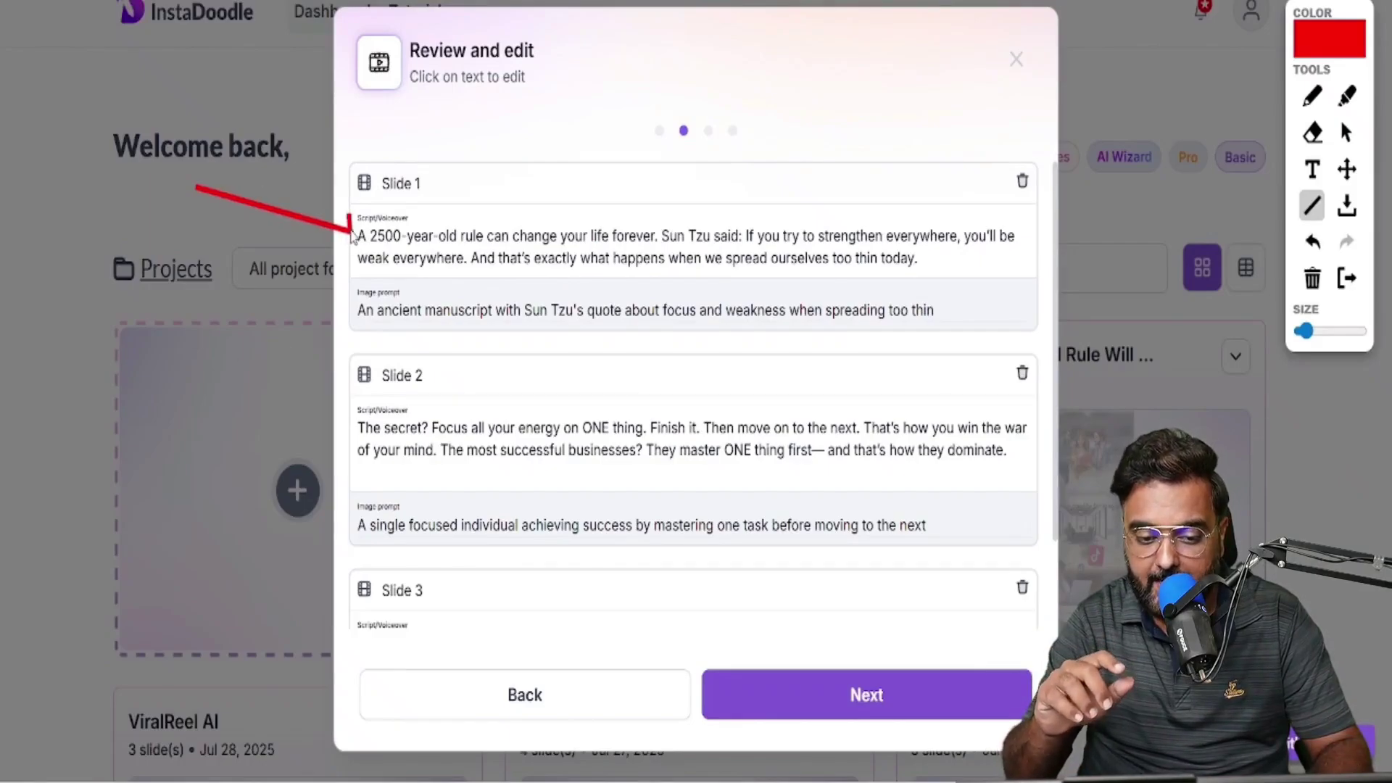
drag(1132, 197, 942, 300)
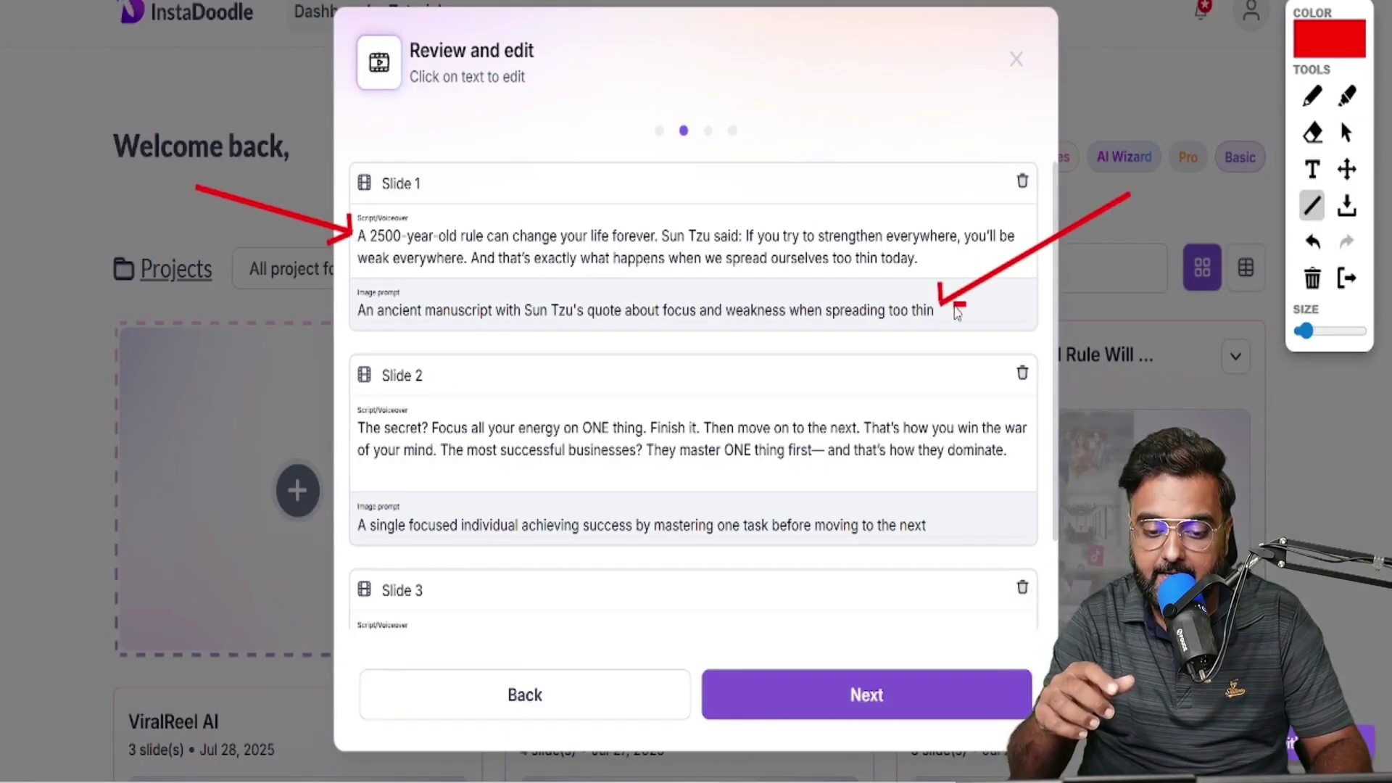
click(1313, 279)
key(Escape)
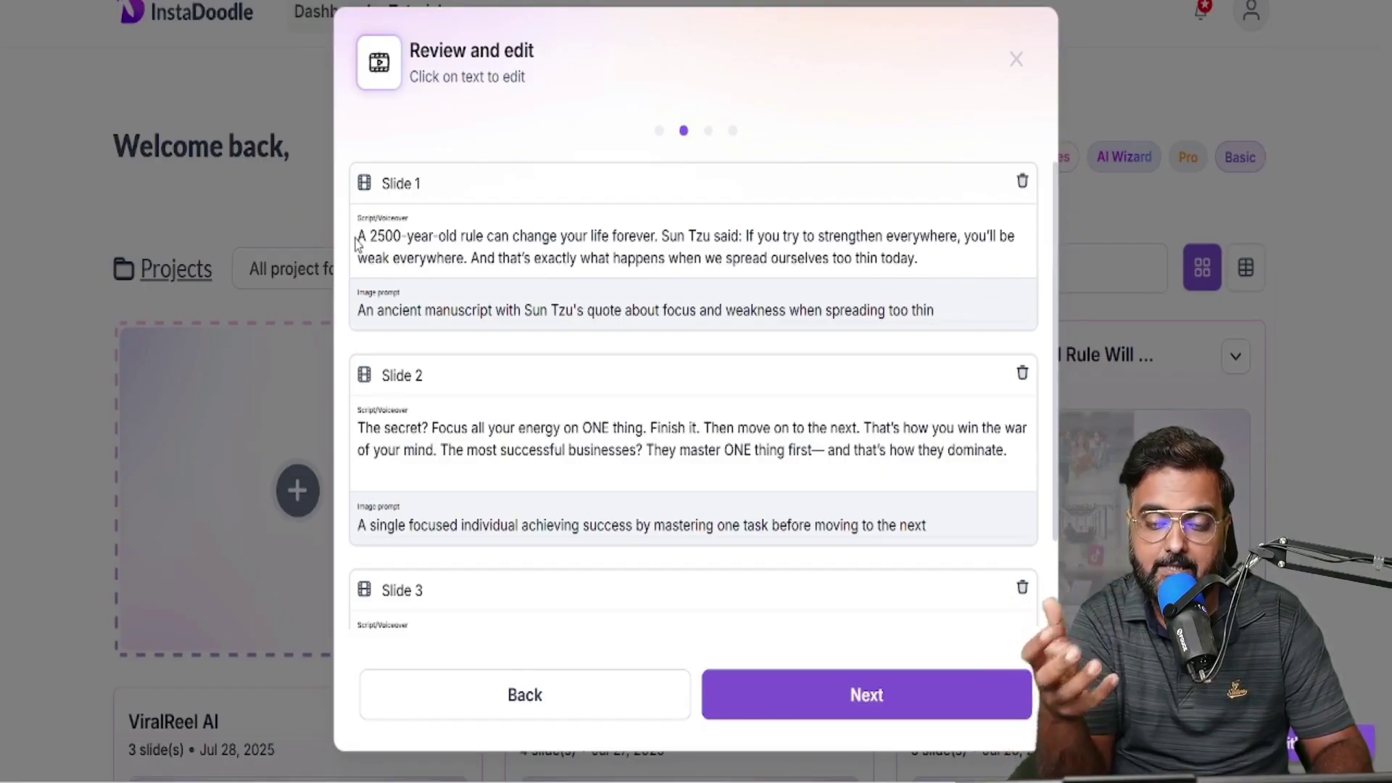
- Review the voiceover text and image prompts of Slides 1 and 2
mouse_move(925, 257)
mouse_down()
mouse_move(626, 258)
mouse_move(365, 236)
mouse_up()
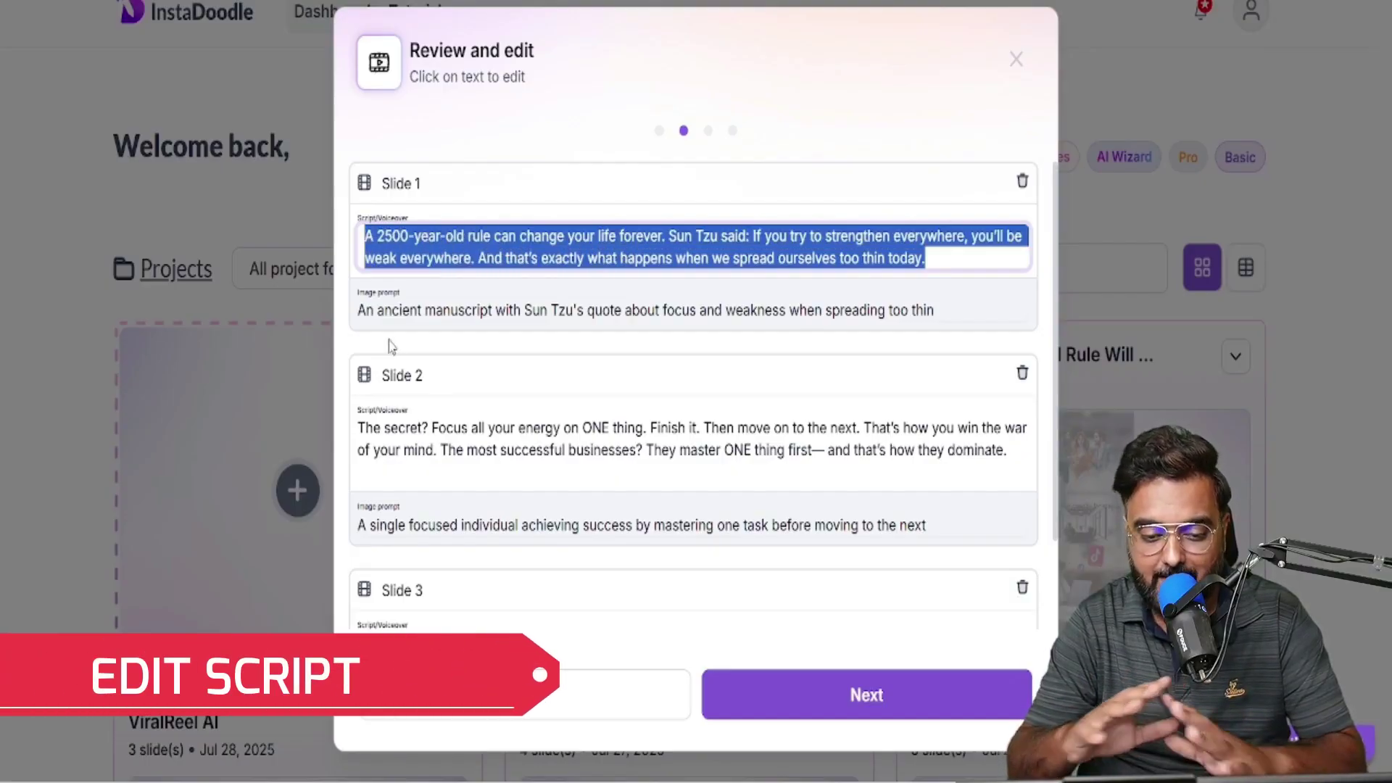
click(969, 310)
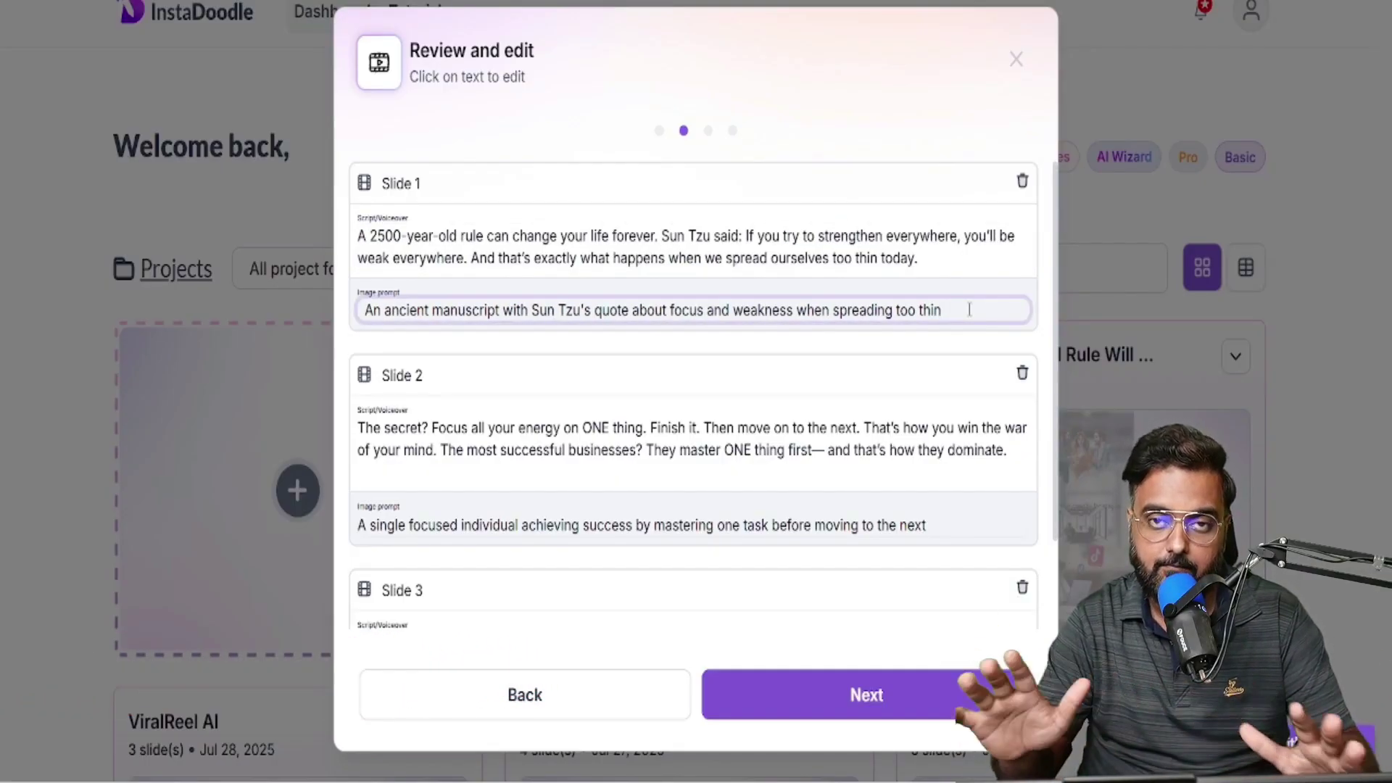
drag(944, 310, 369, 310)
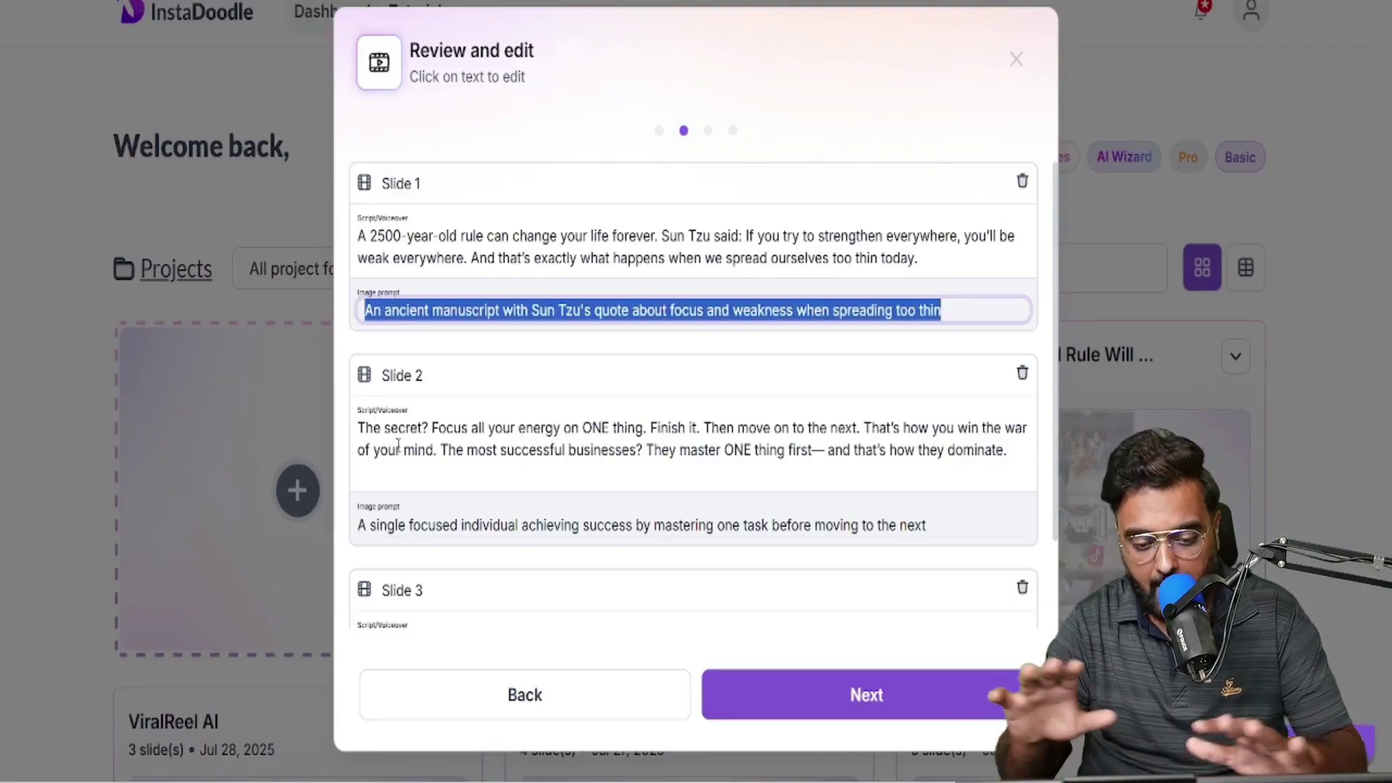
drag(435, 428, 435, 471)
click(977, 528)
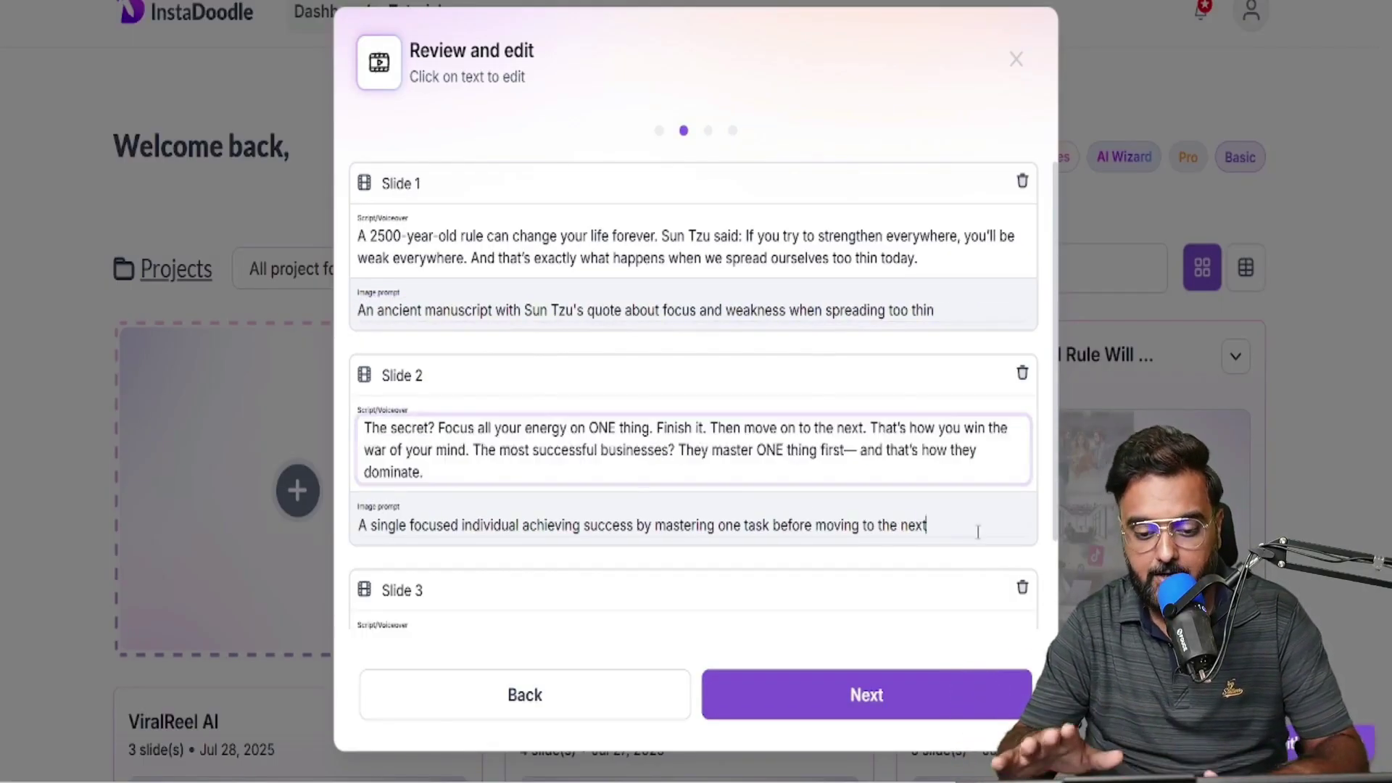
drag(935, 526, 367, 527)
scroll(697, 490, down, 2)
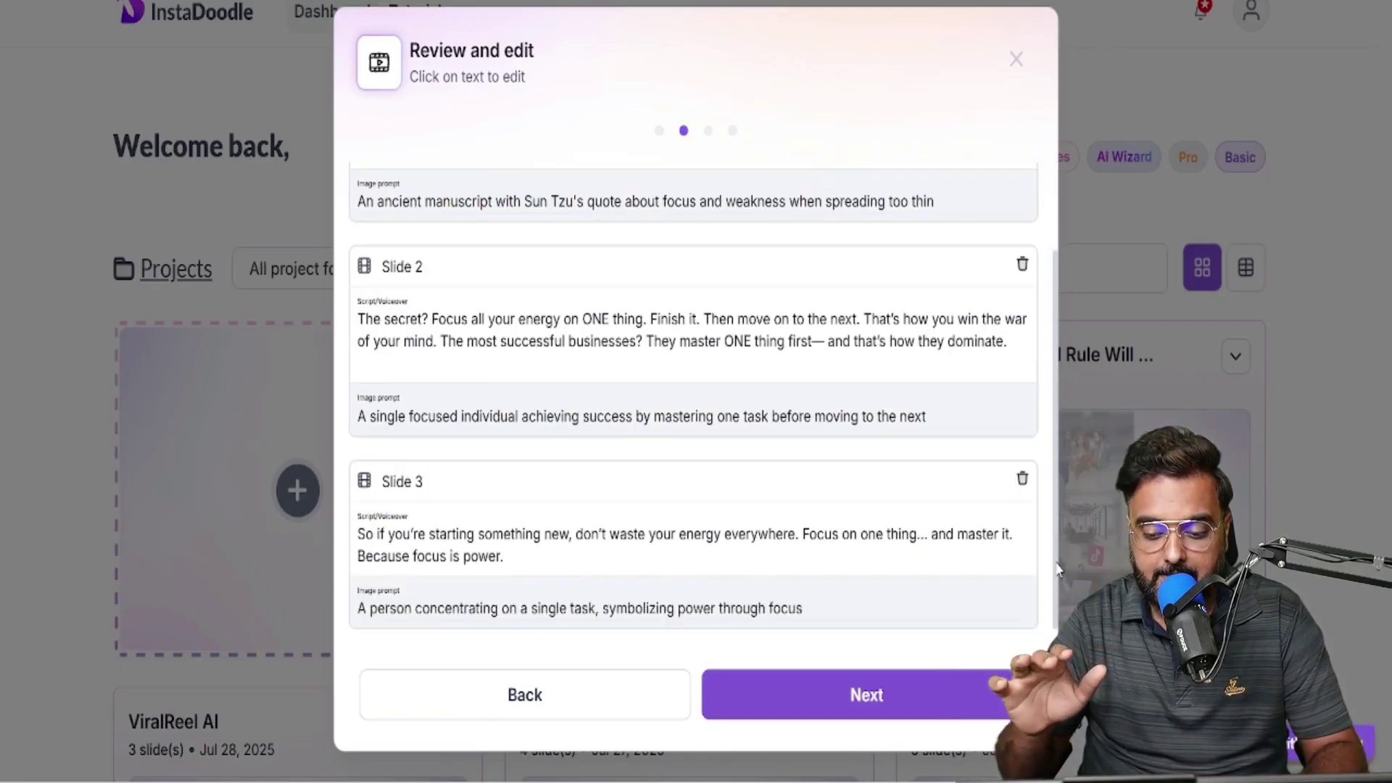
- Rewrite Slide 3's image prompt to 'A Successful Businessman Delivering Speech On A Business Meeting And Winning Deals With Focus'
triple_click(526, 557)
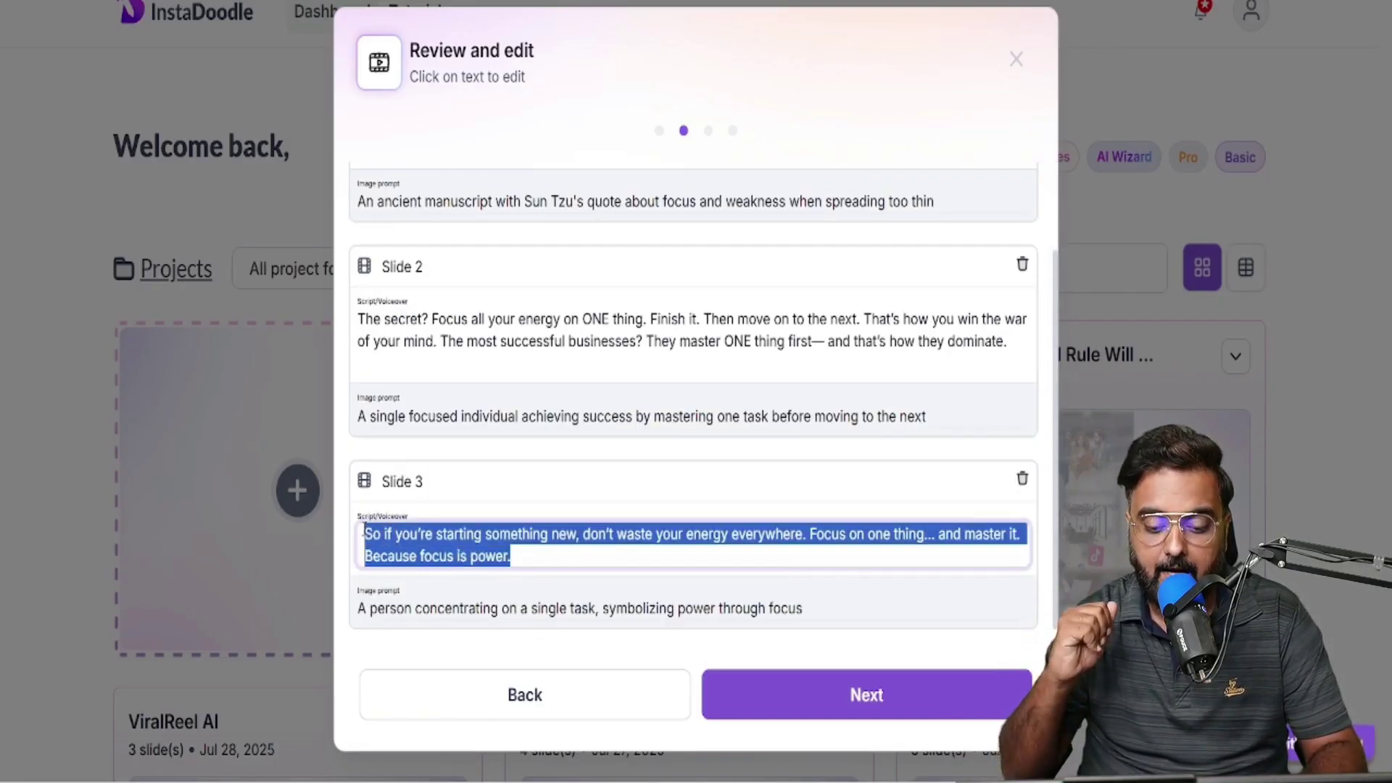
drag(839, 610, 361, 612)
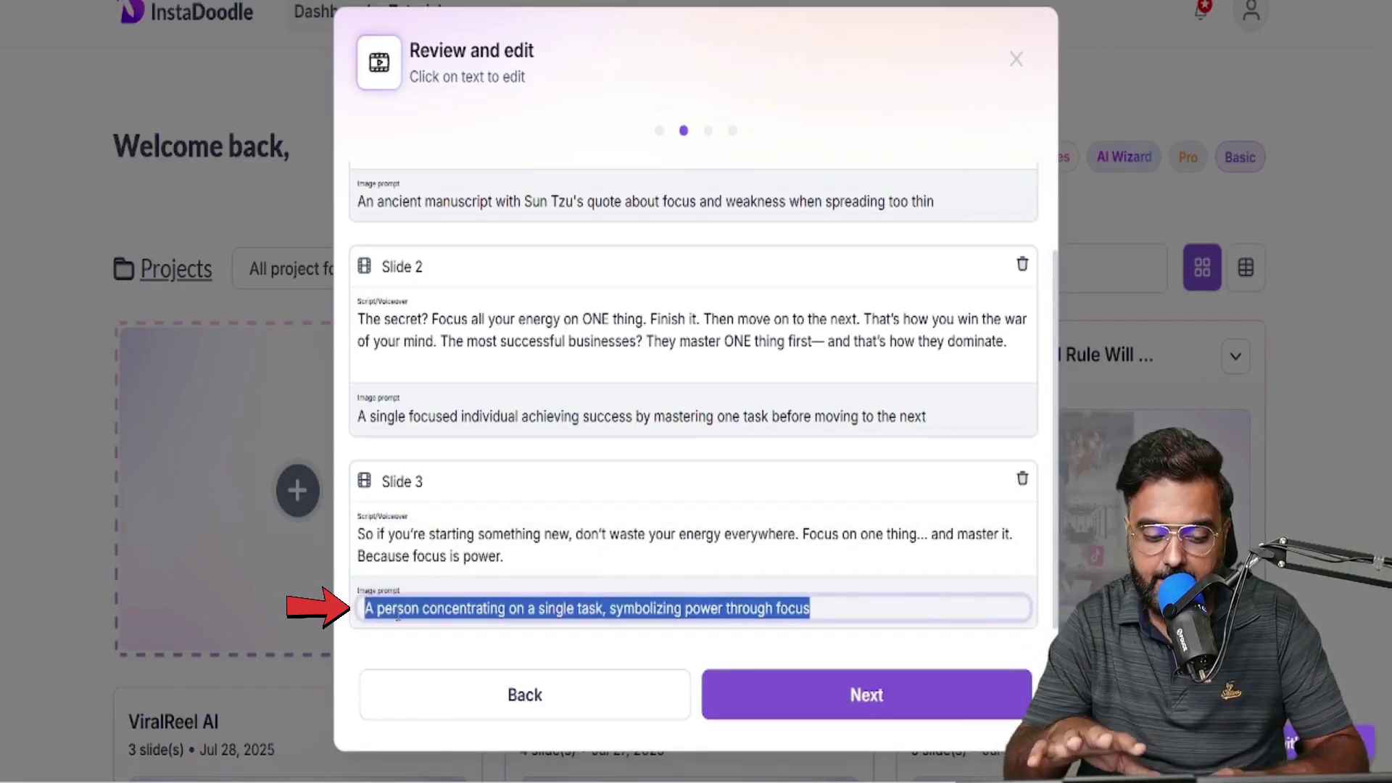
double_click(398, 609)
text(Successful Busi)
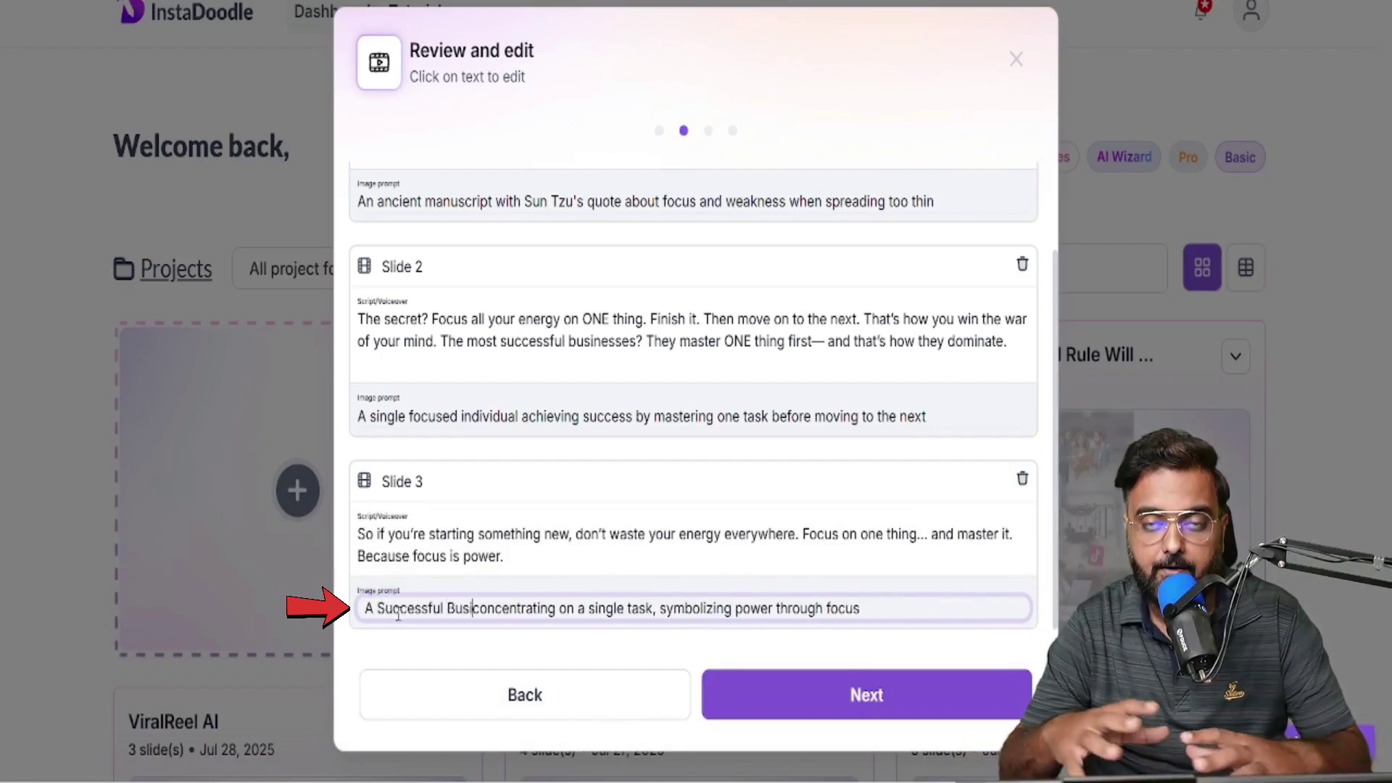
text(nessmaconcentrating)
drag(531, 608, 924, 608)
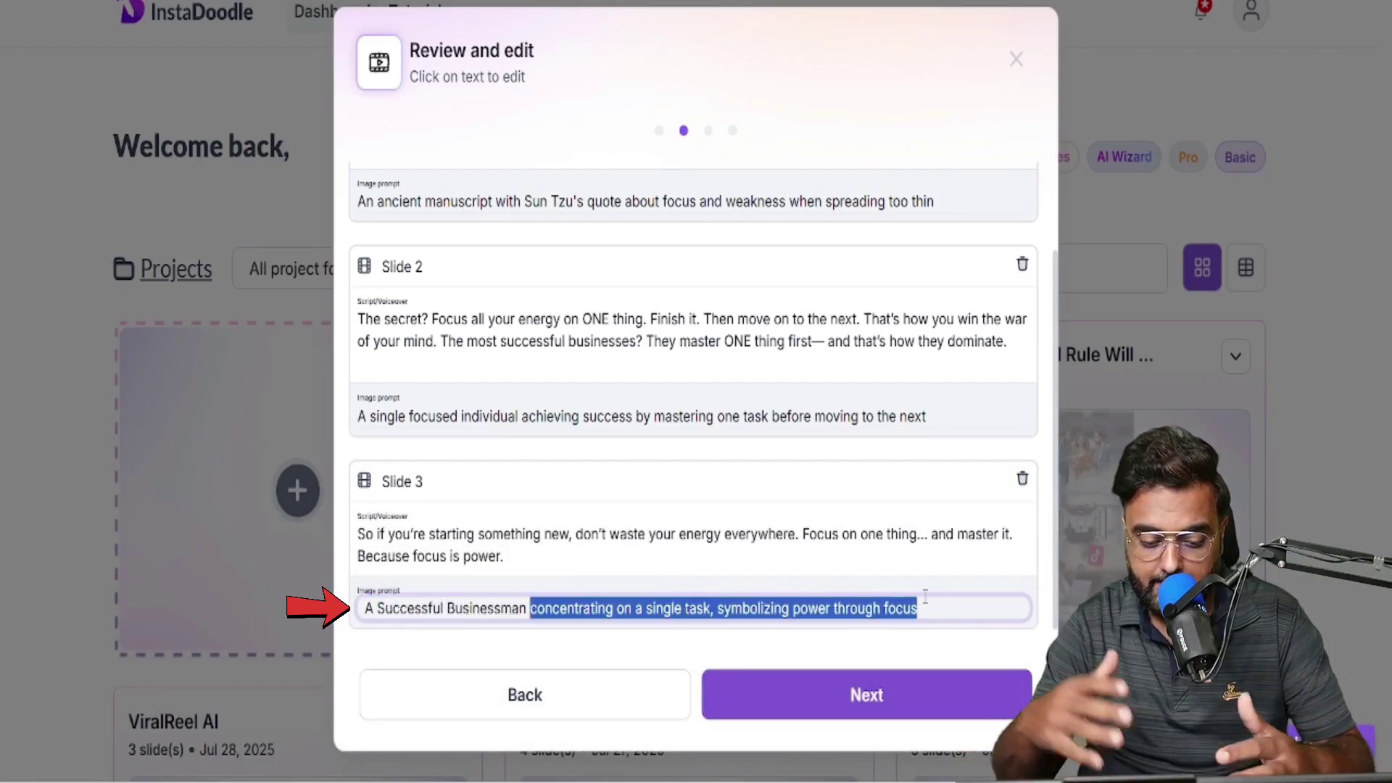
text(Delivering Speech On A Business Mee)
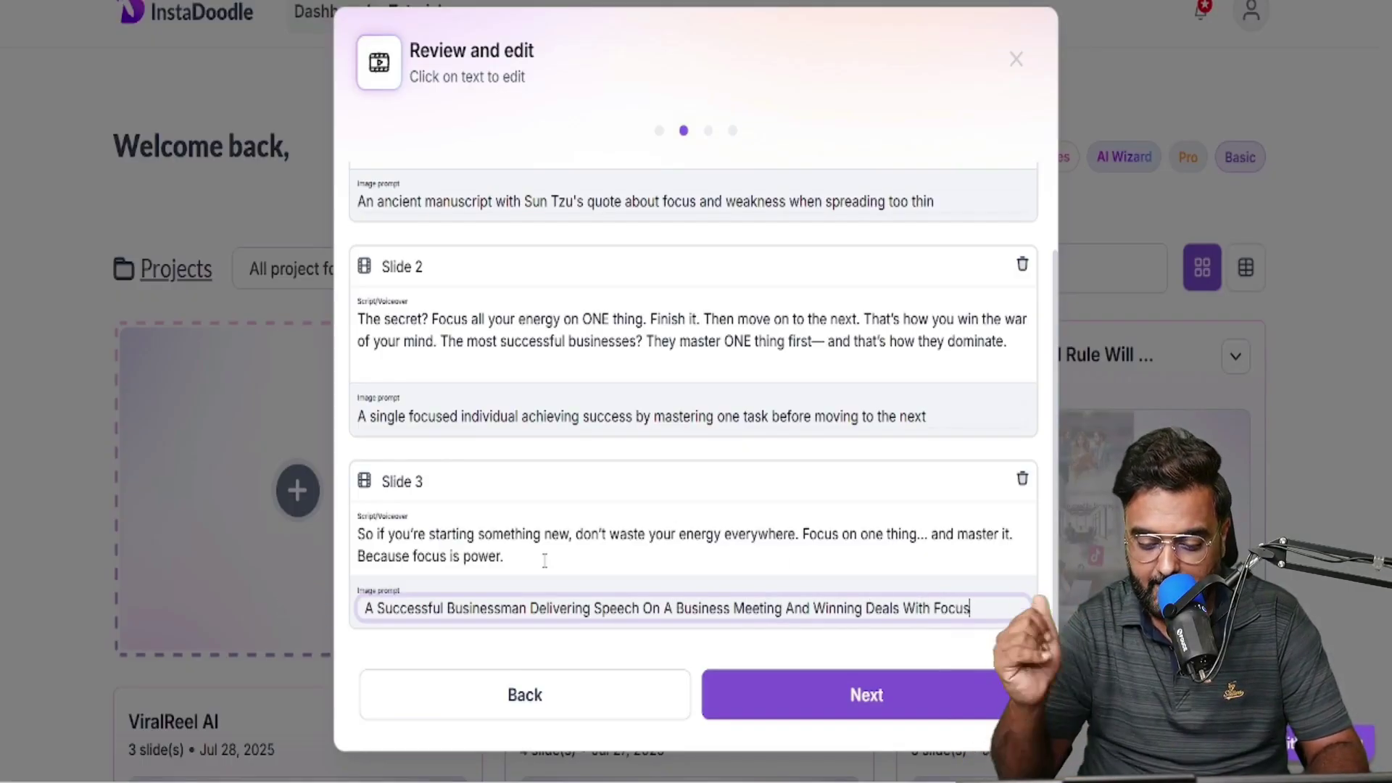
triple_click(478, 556)
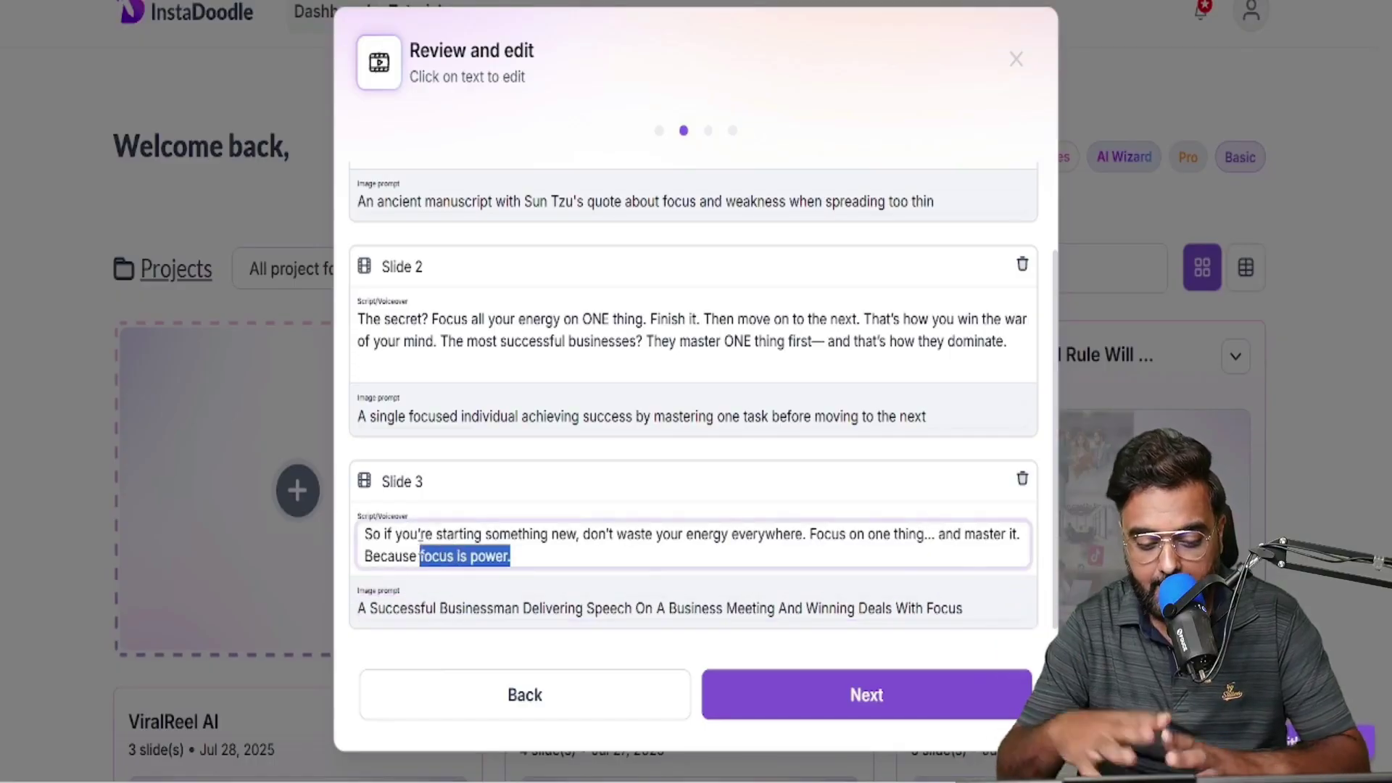
- Choose Color Realistic style and Instagram Story (9:16) format, then sample Delilah's voice
click(867, 694)
click(411, 262)
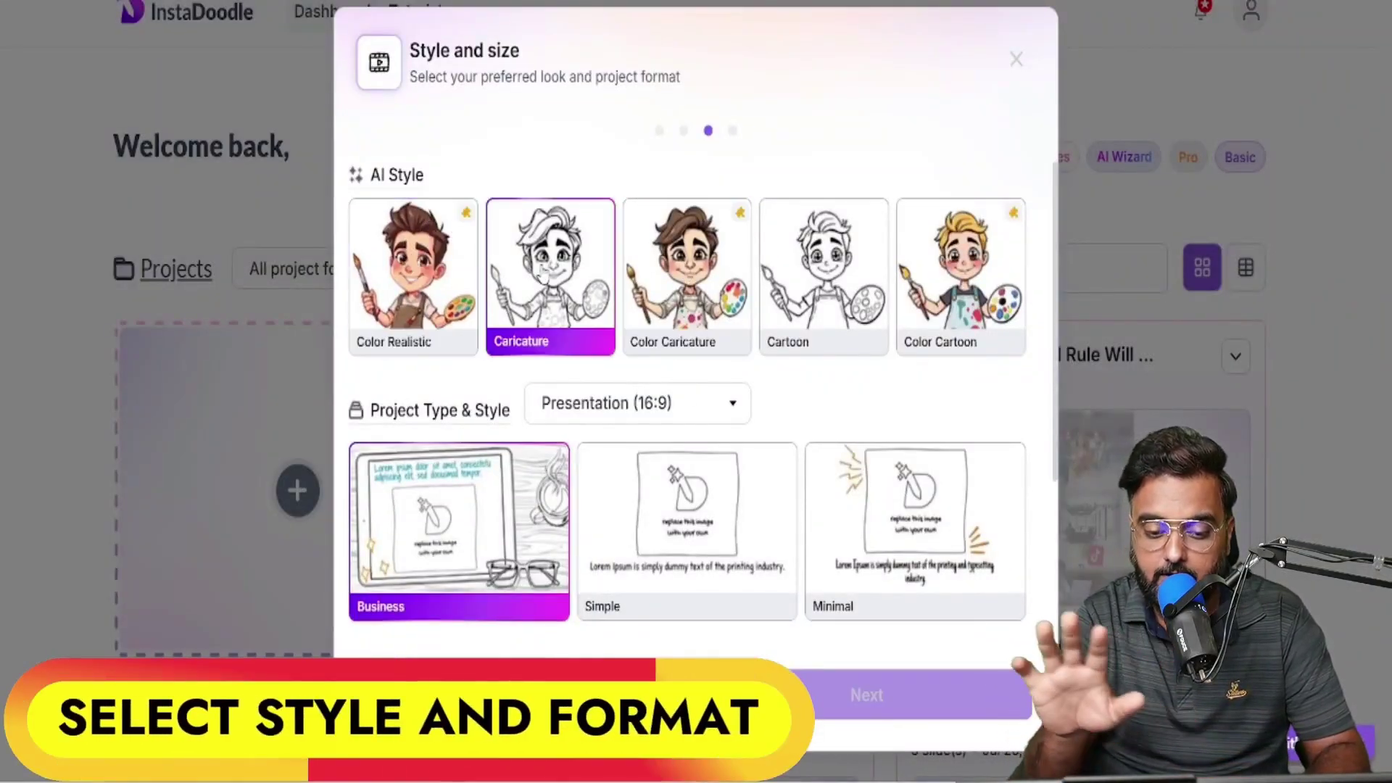
click(414, 271)
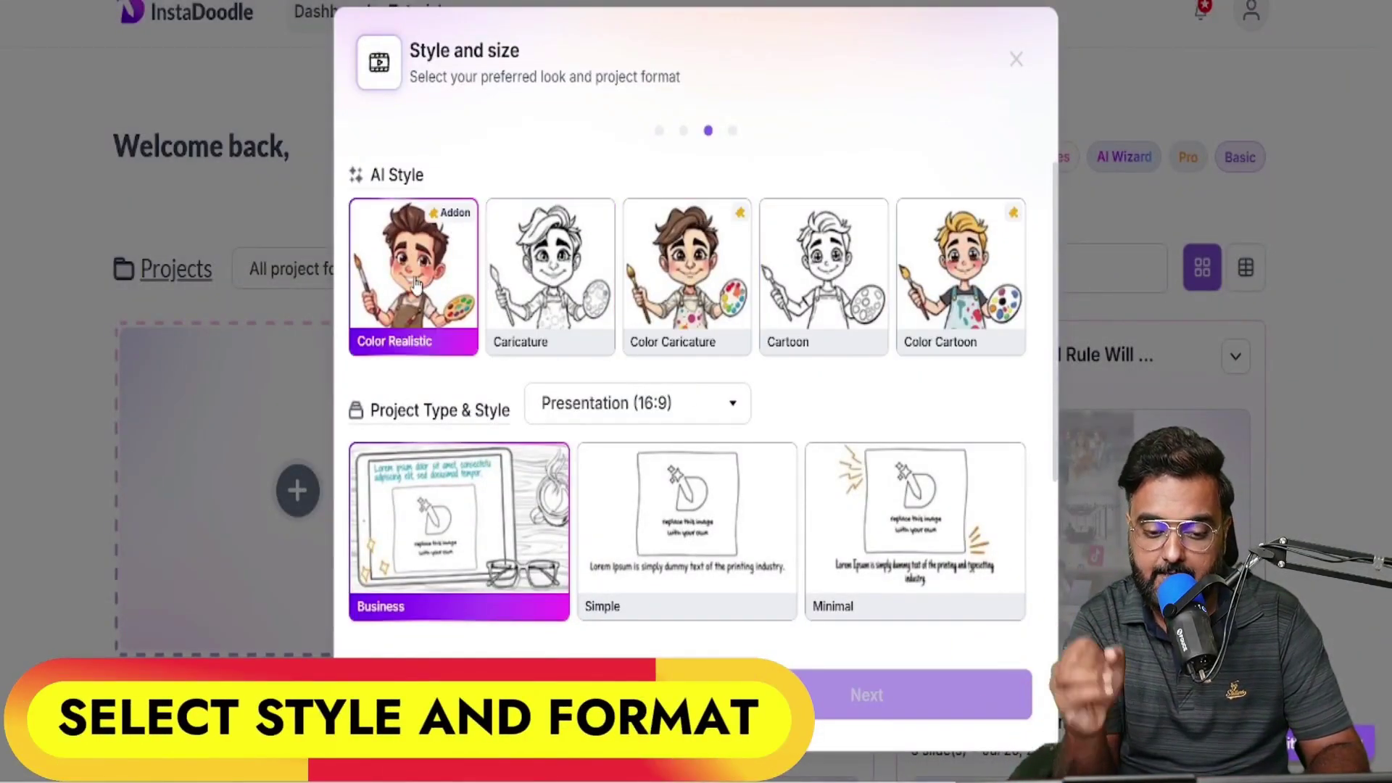
click(723, 406)
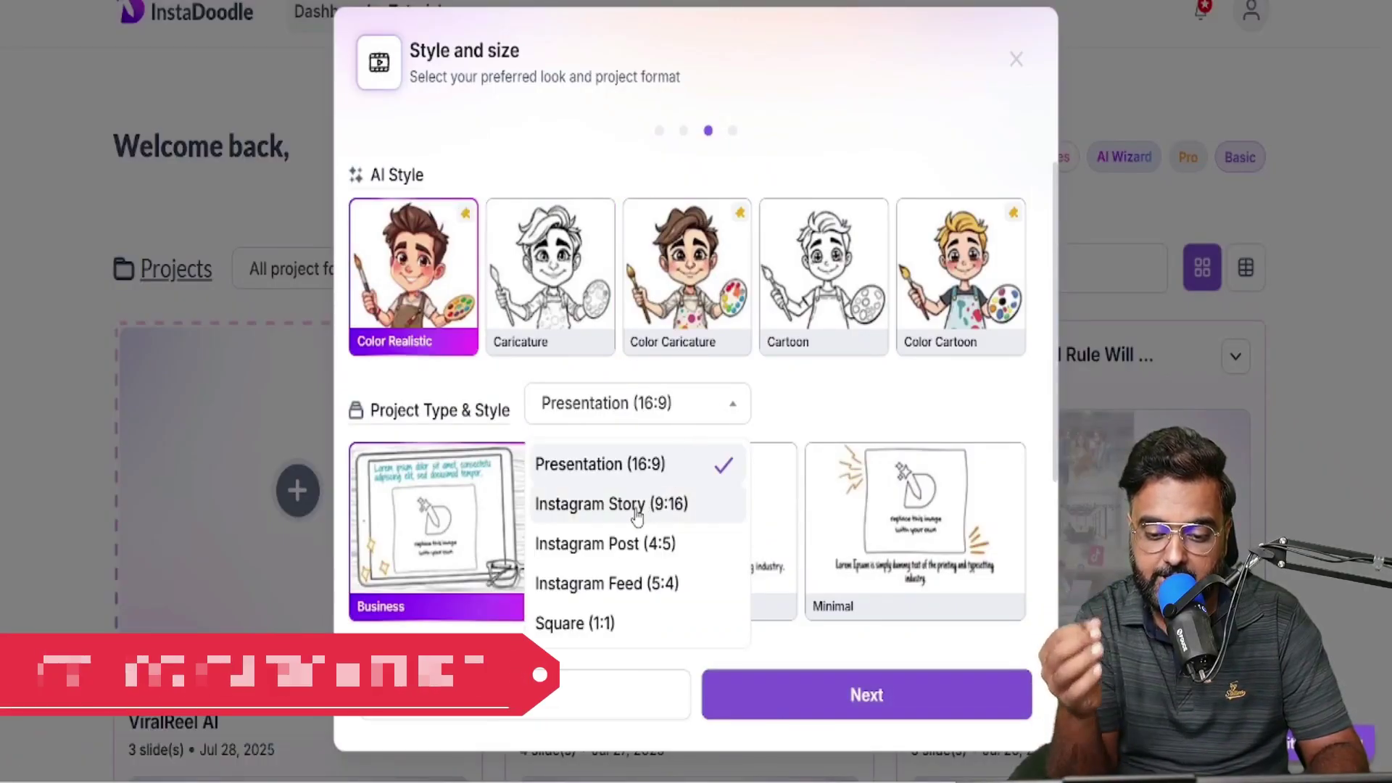
click(642, 511)
scroll(696, 435, down, 1)
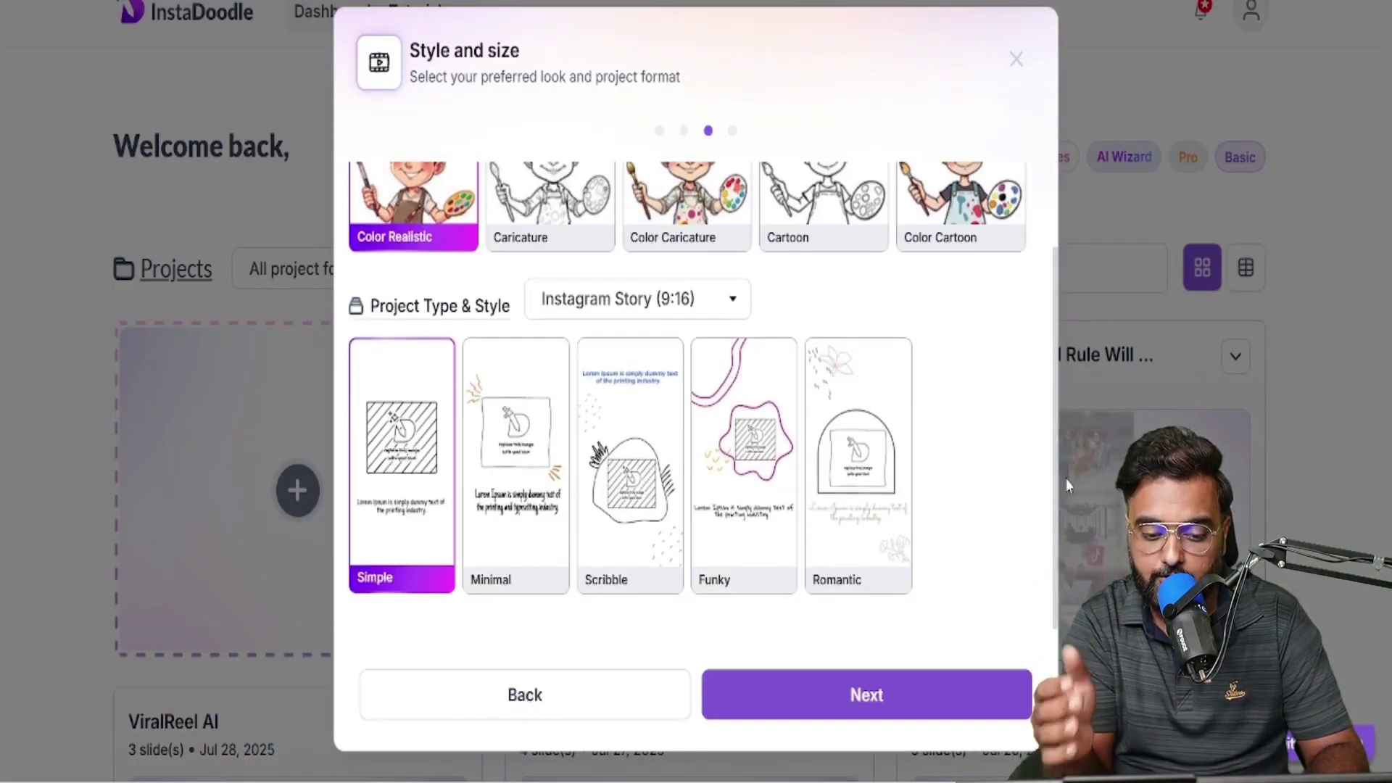
click(866, 694)
click(612, 327)
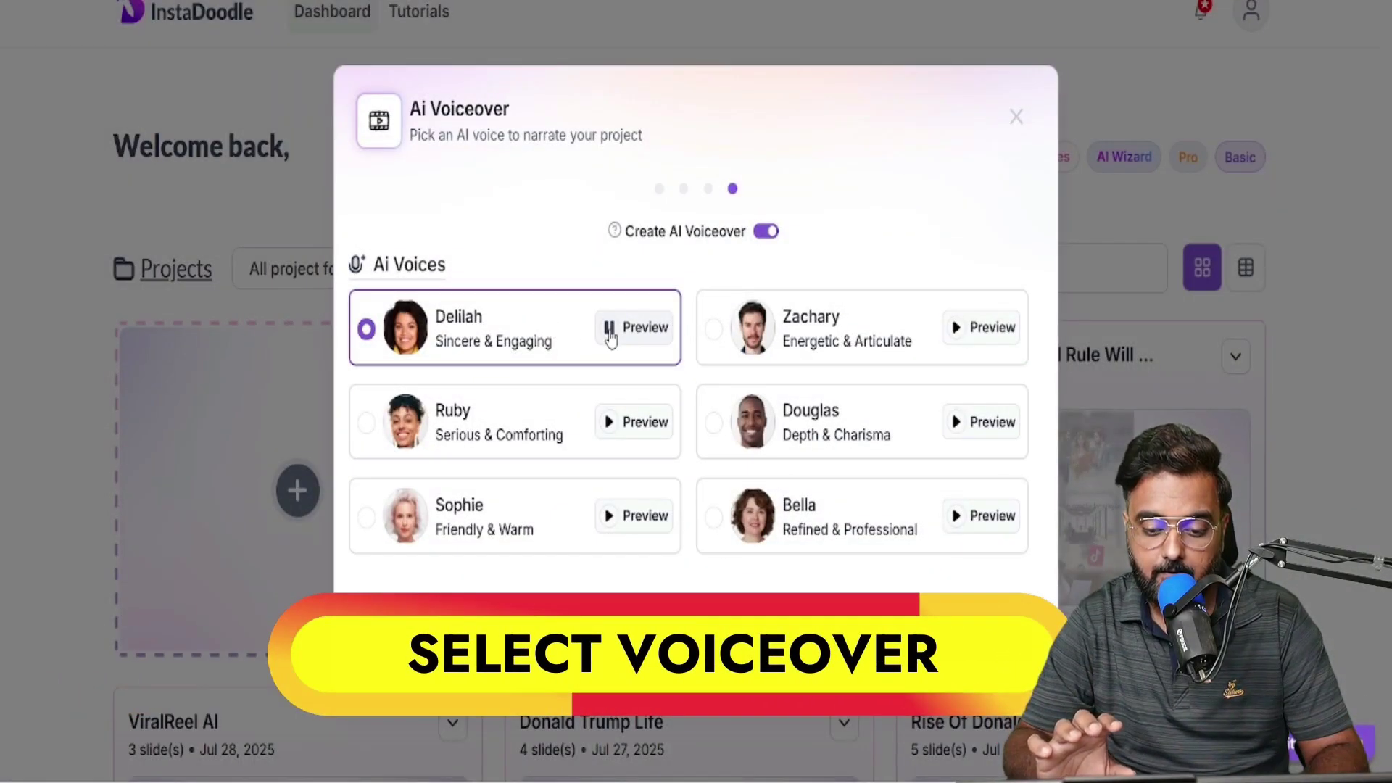
- After previewing Delilah and Sophie, select Zachary as narrator and create the project
click(609, 328)
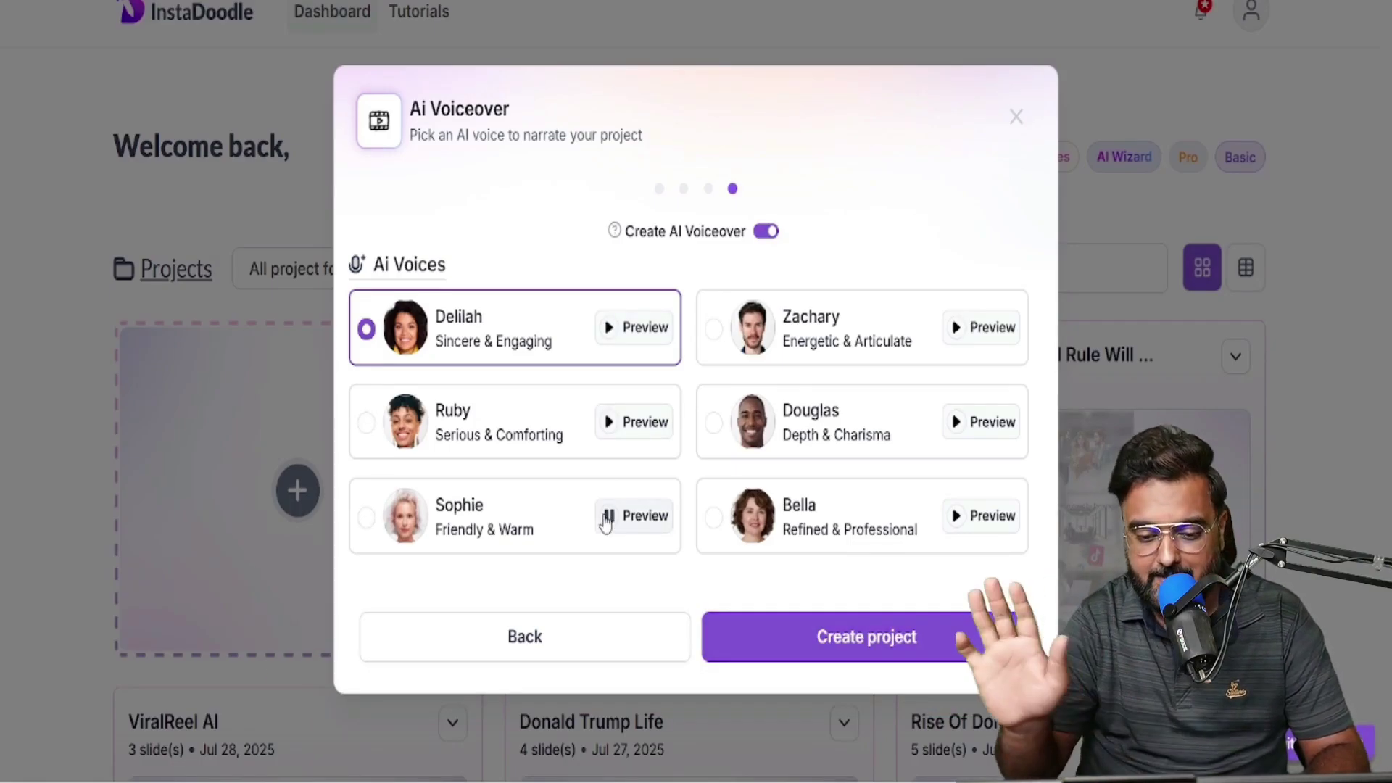
click(607, 516)
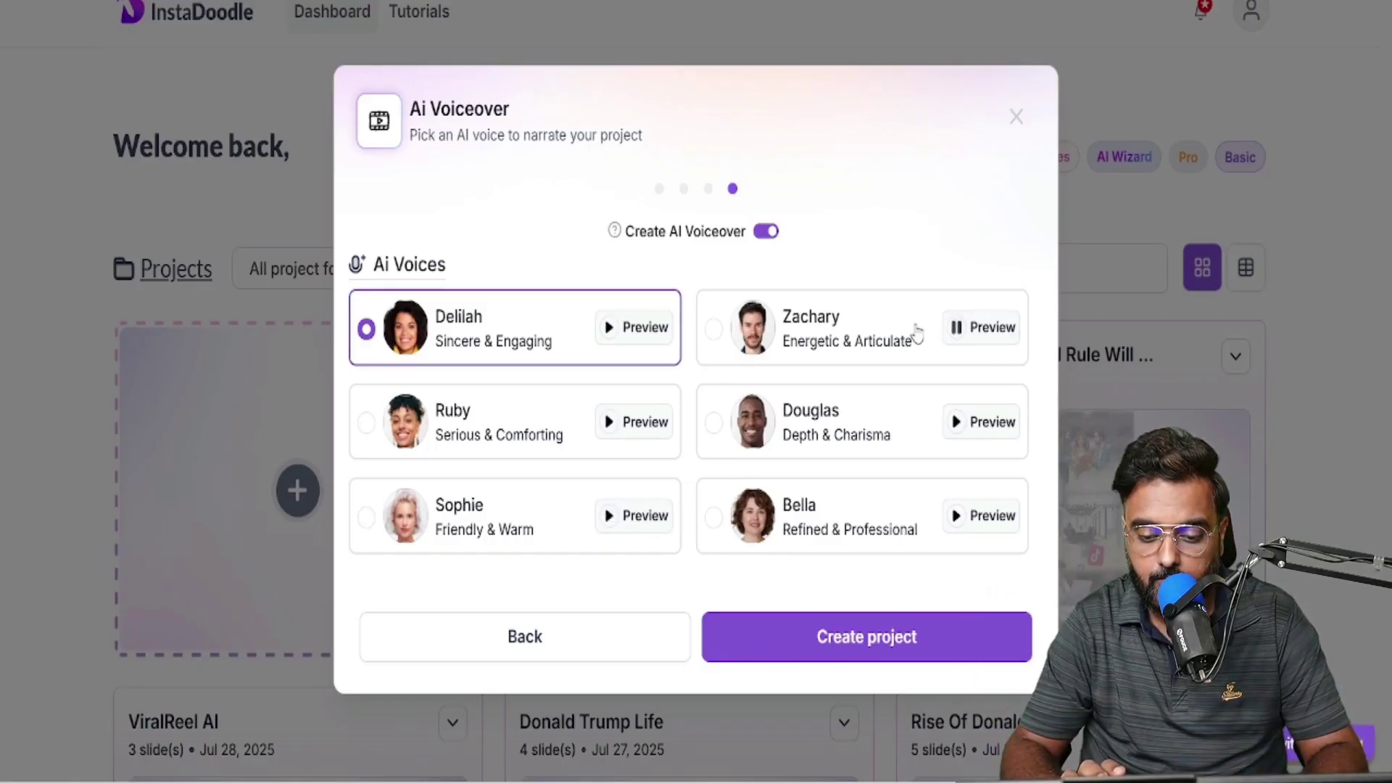
click(716, 330)
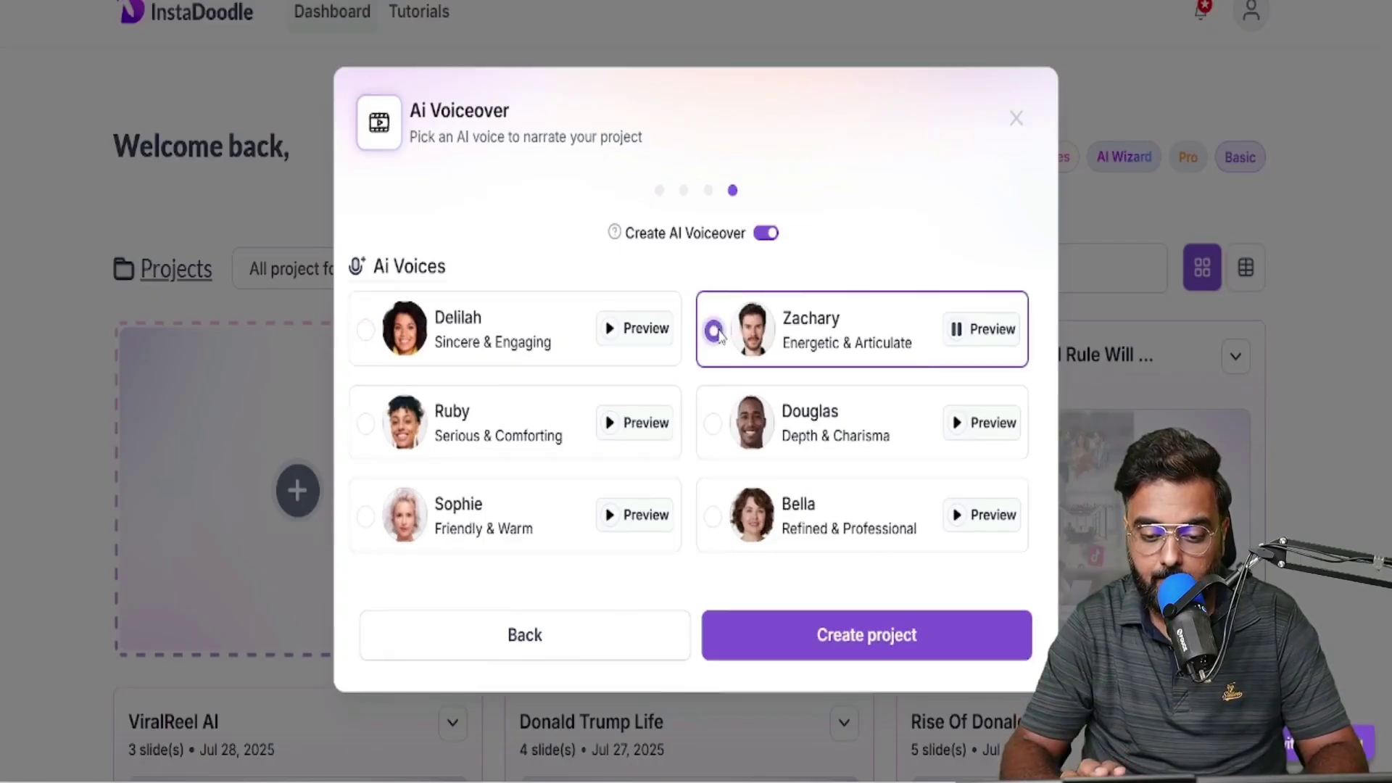
click(872, 638)
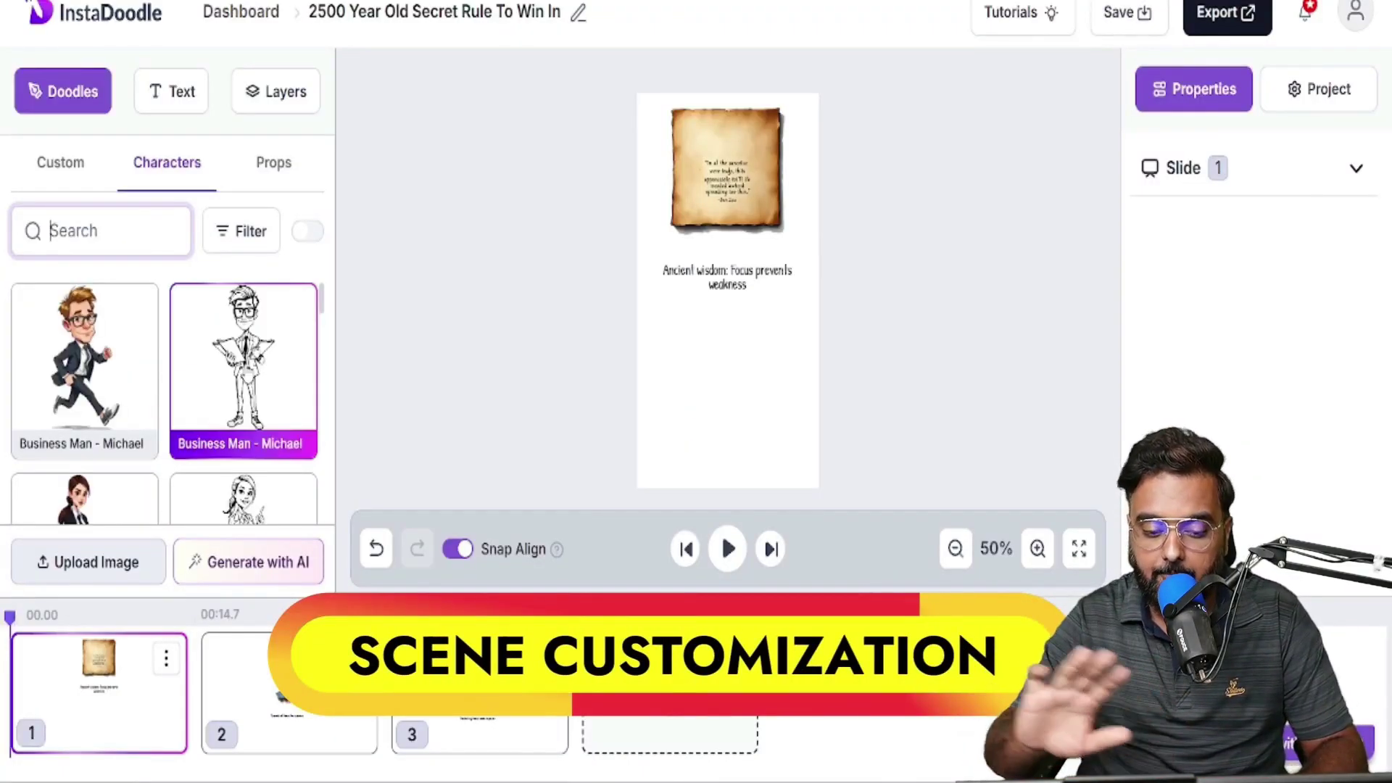
scroll(298, 332, down, 3)
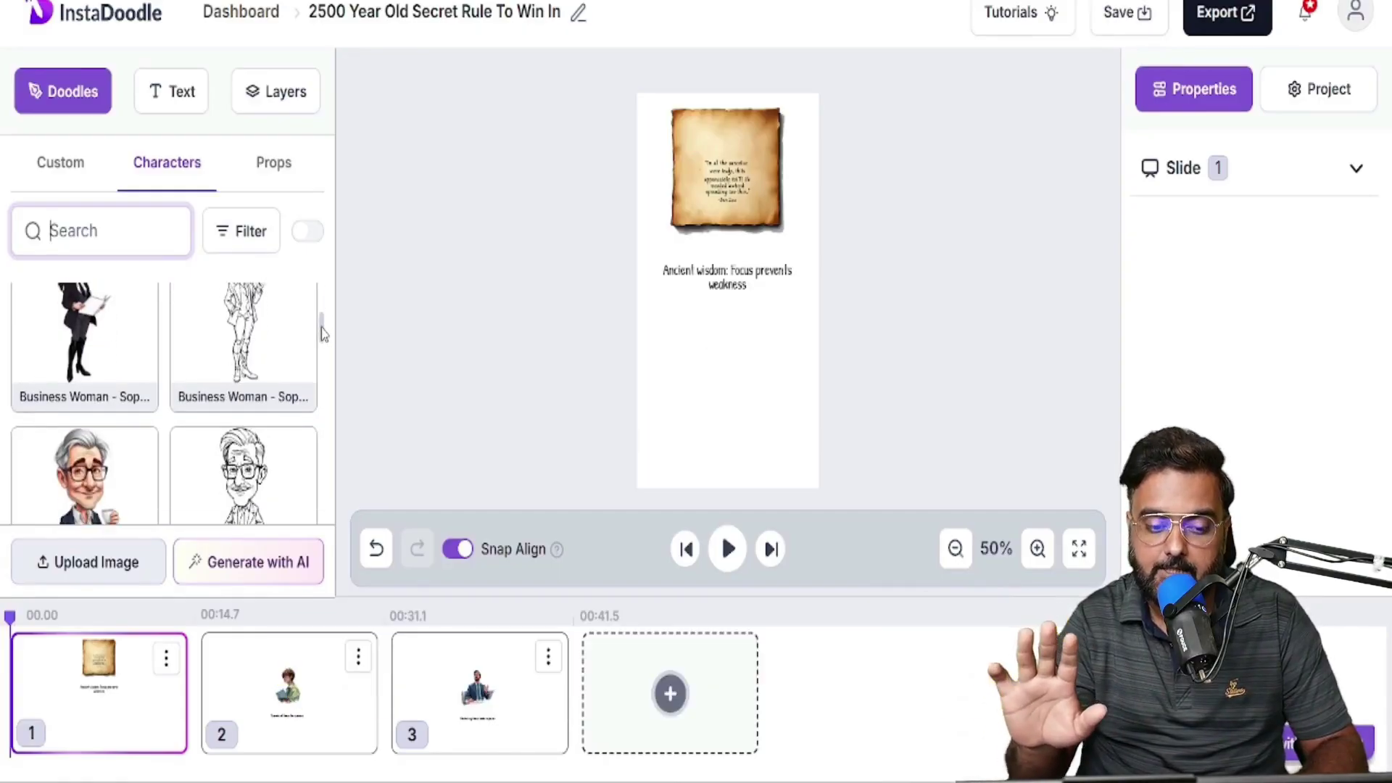
drag(323, 331, 345, 468)
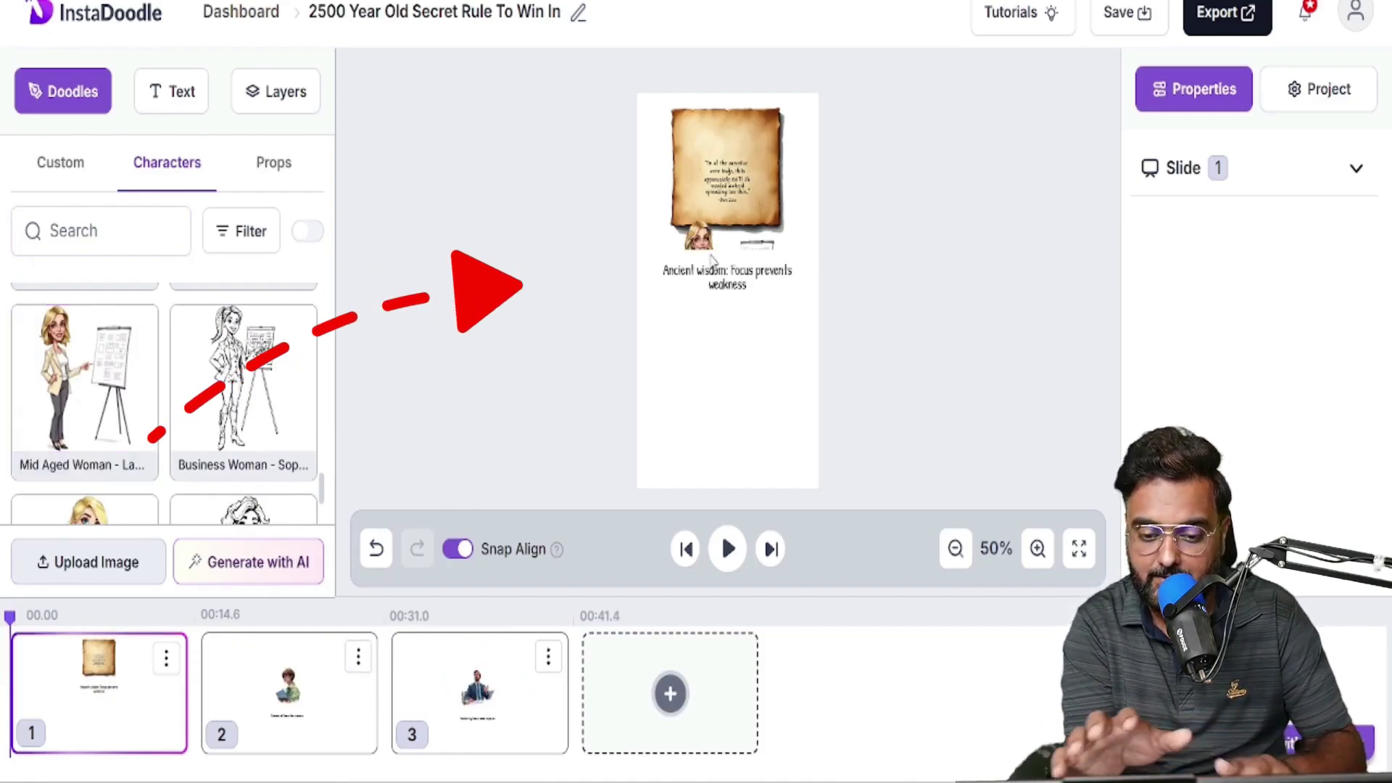
- Place the Mid Aged Woman character on slide 1, enlarged and positioned below the caption
drag(86, 381, 731, 407)
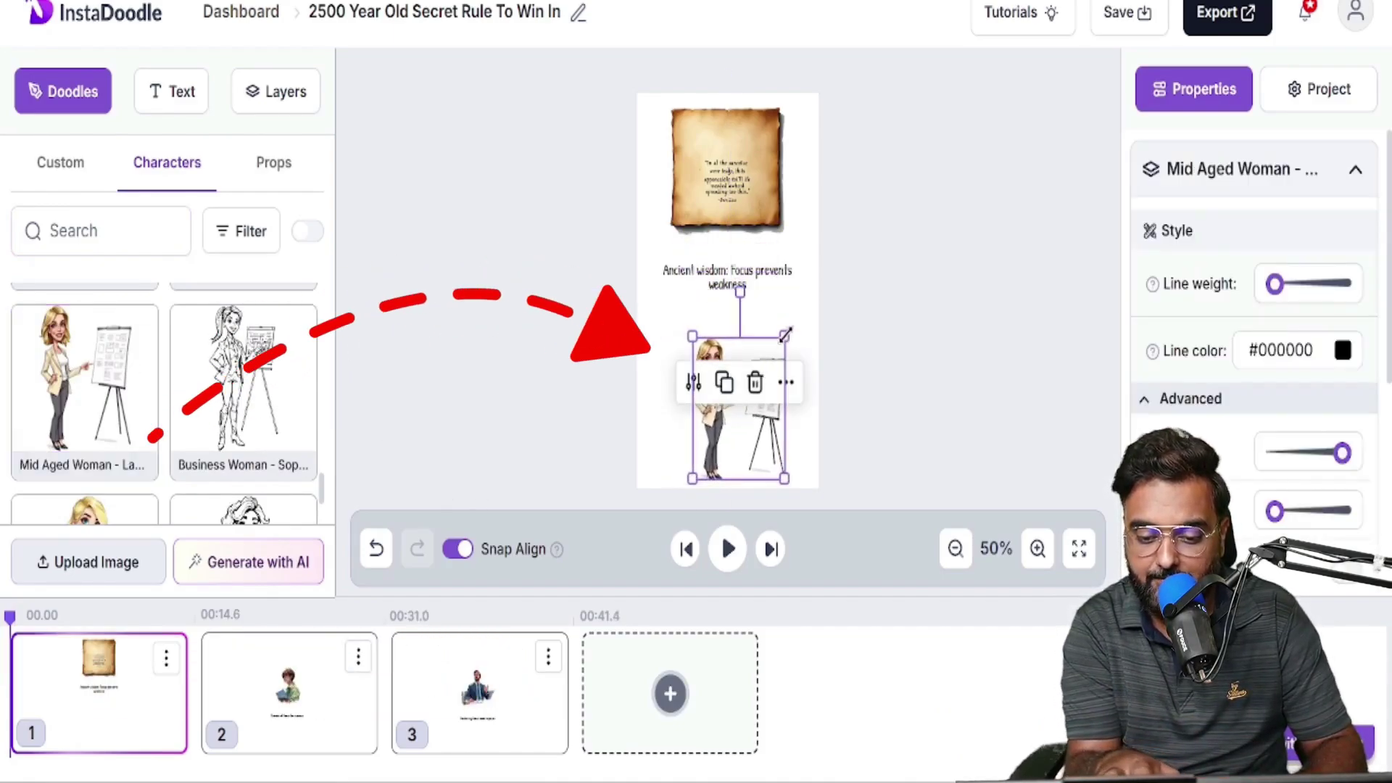
drag(685, 340, 675, 291)
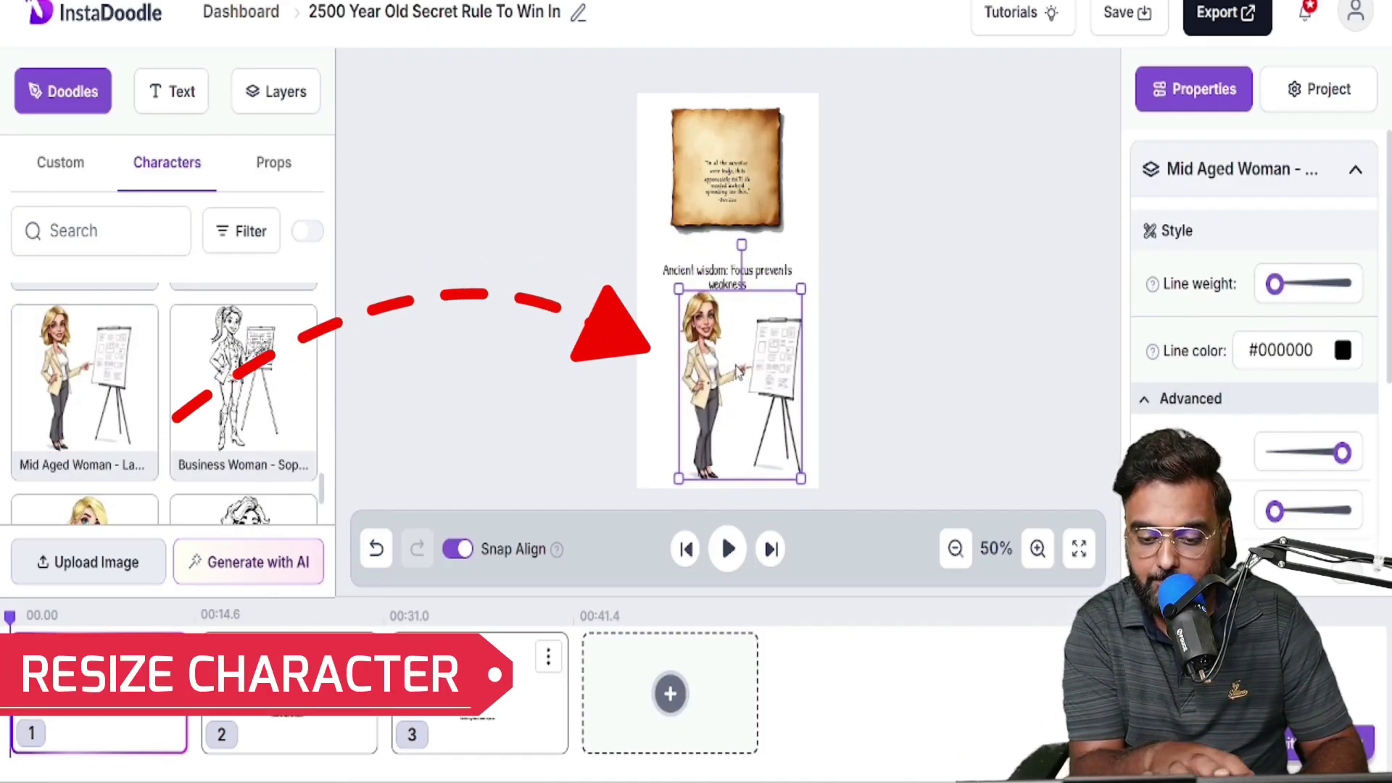
drag(738, 370, 723, 379)
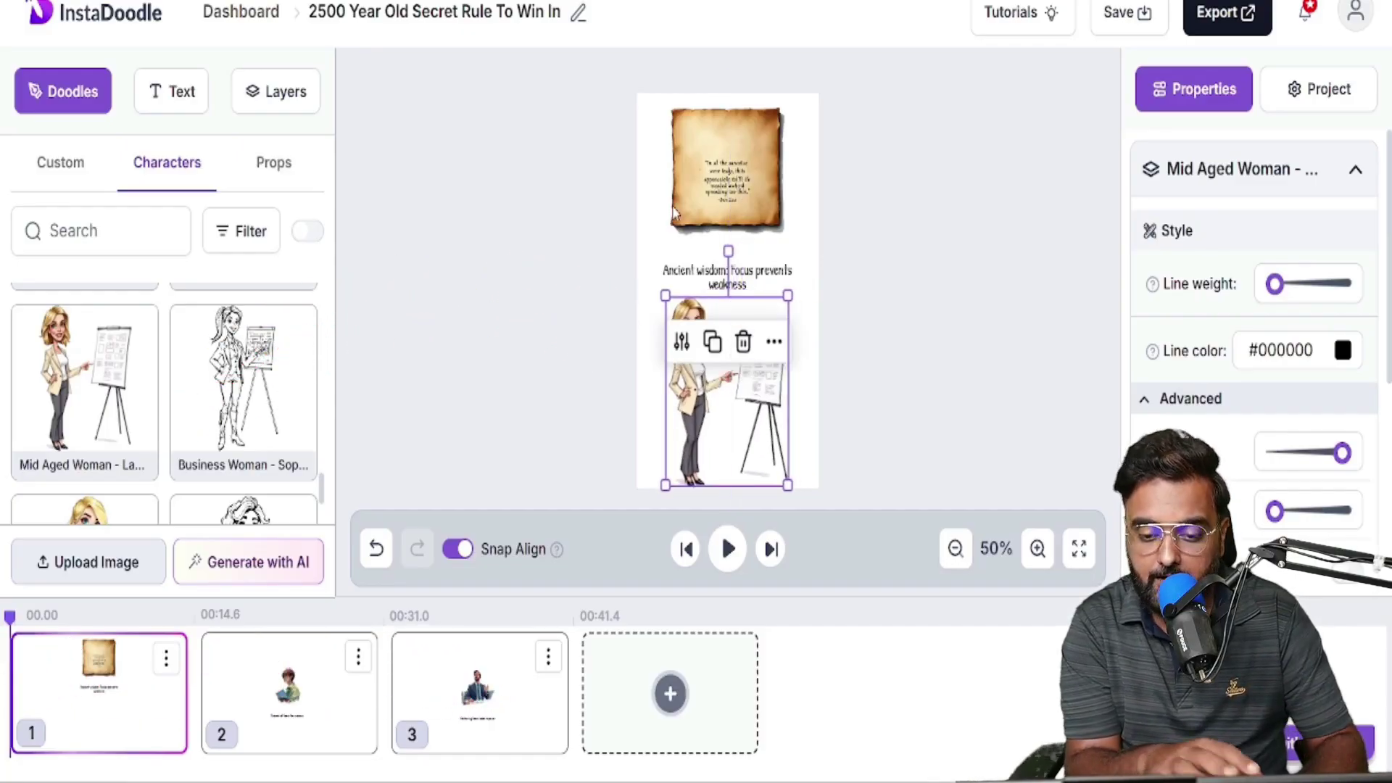
click(731, 210)
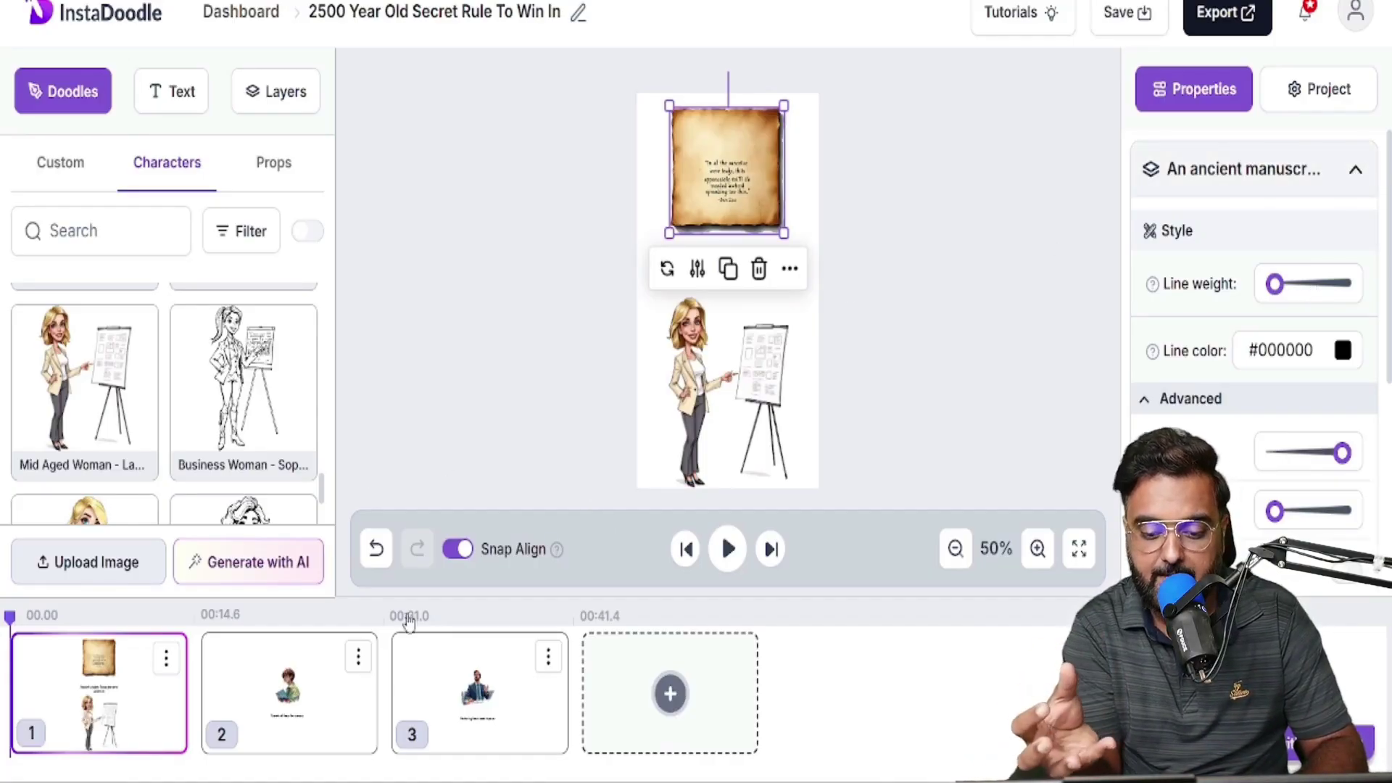
- Switch to slide 2 and play a preview of it
click(287, 691)
click(728, 548)
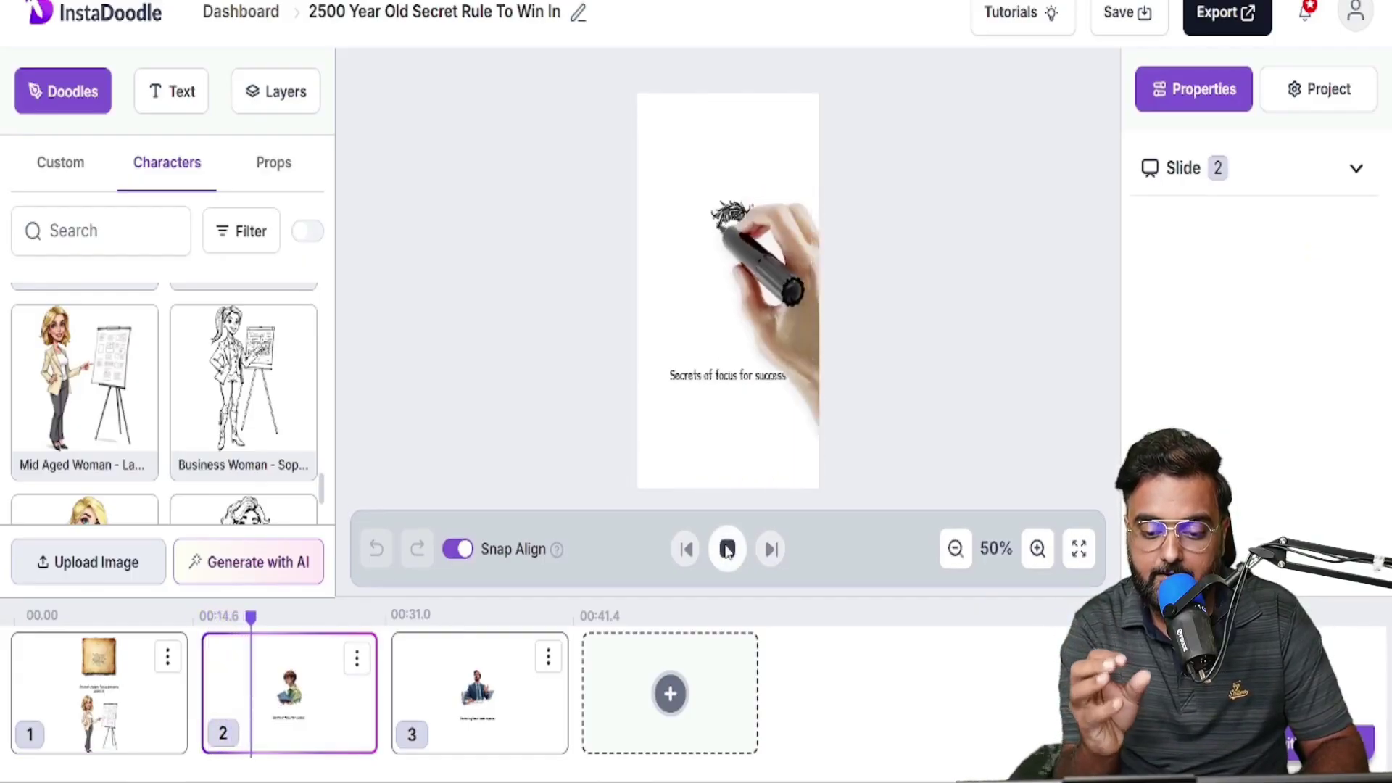
click(728, 548)
- Move the reading boy up and the 'Secrets of focus for success' caption just below it
drag(728, 262, 728, 174)
click(721, 375)
drag(720, 379, 724, 272)
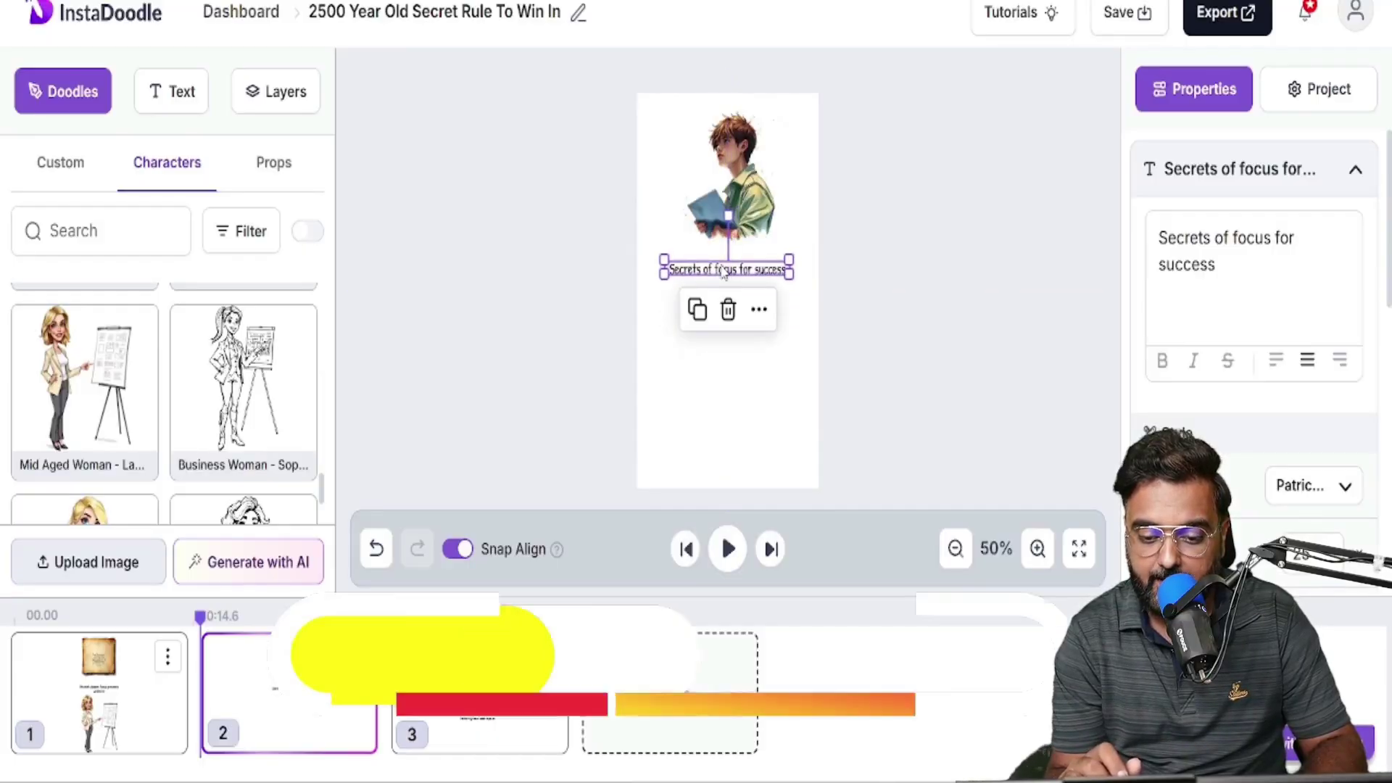
- Generate Color Doodle backgrounds of a corporate meeting room and add the third result to assets
click(257, 561)
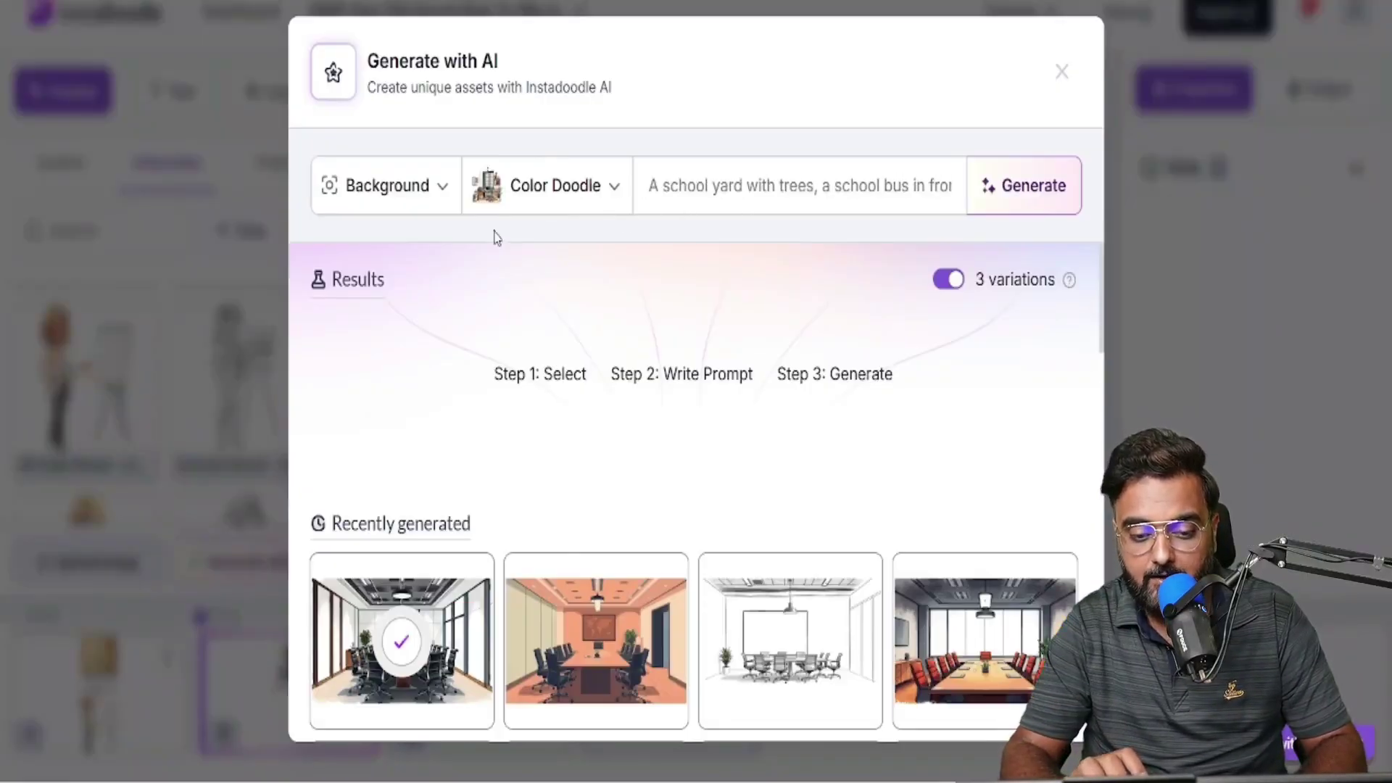
click(441, 193)
click(565, 185)
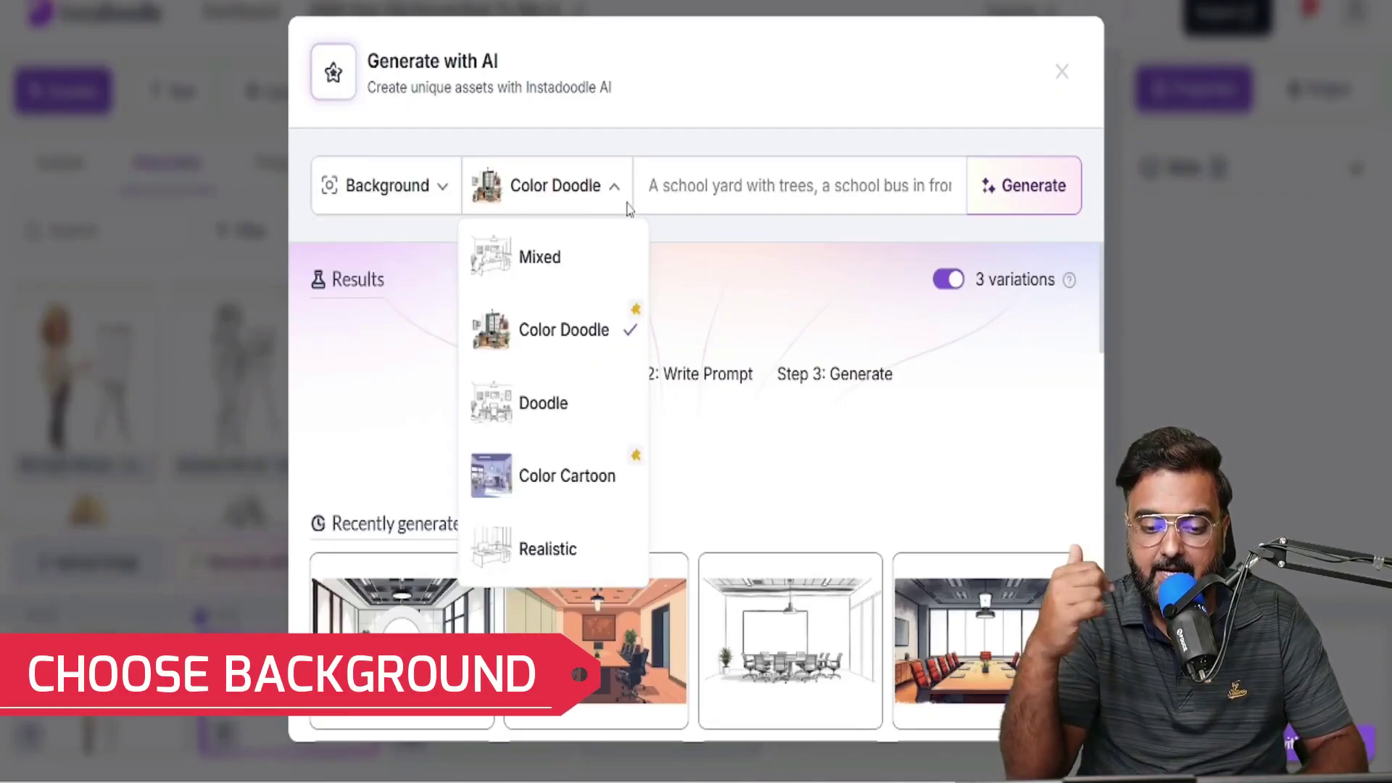
click(564, 330)
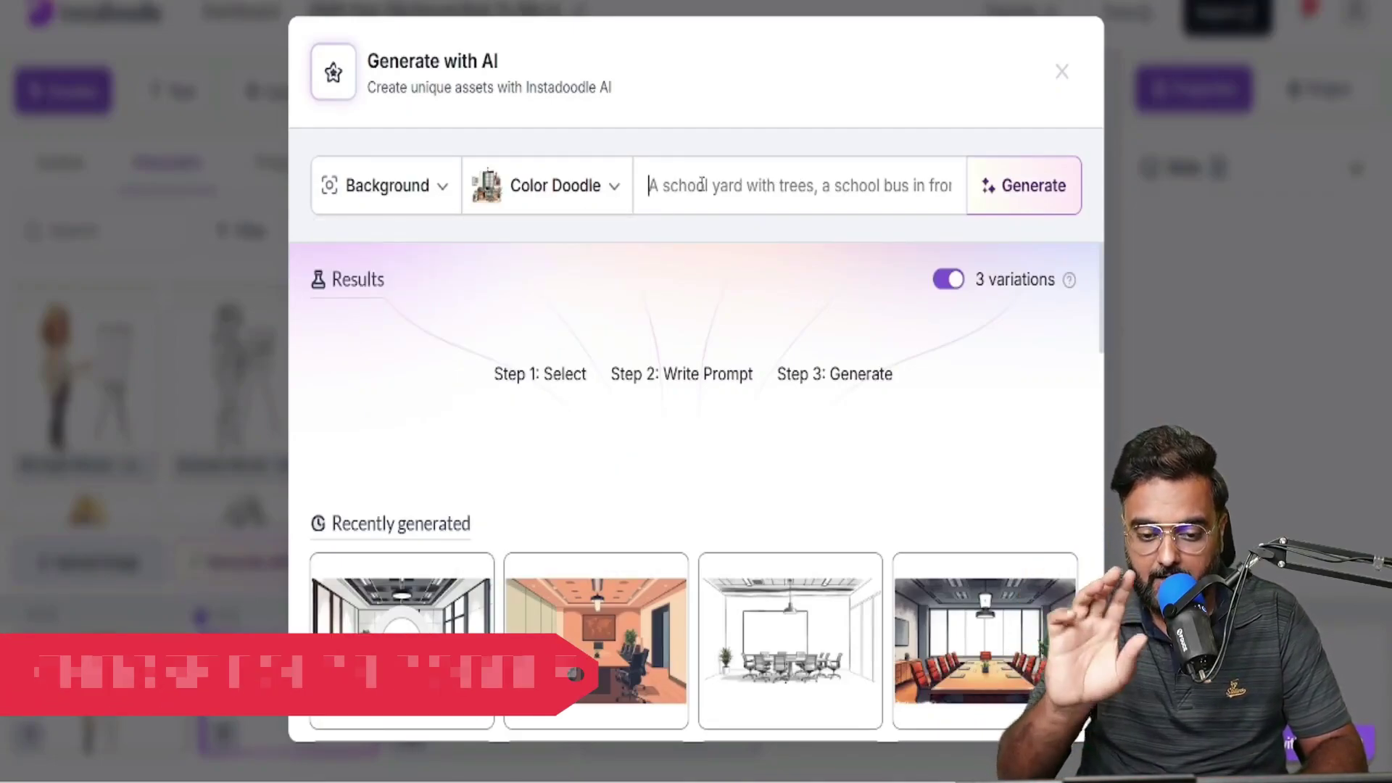
click(705, 188)
text(A Corpor)
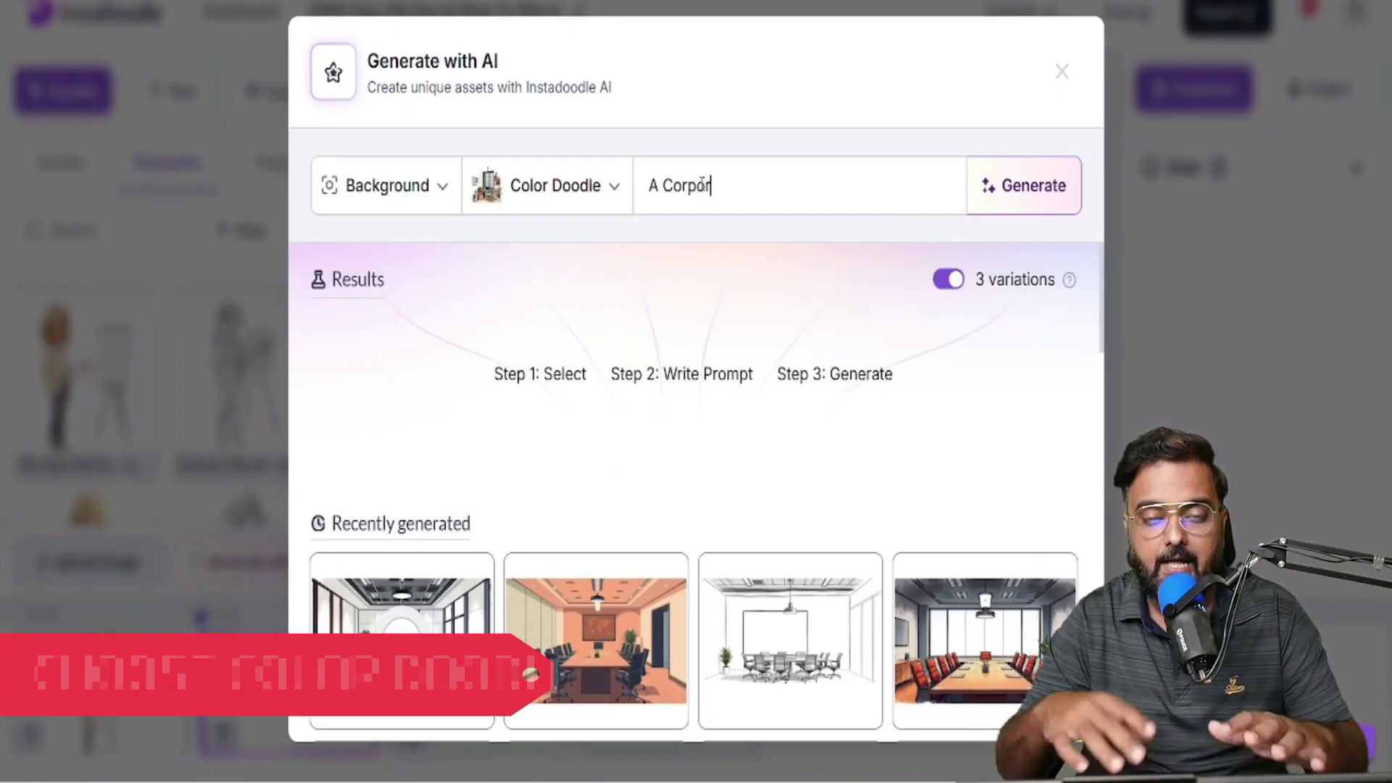
text(ate Business Meeting Room)
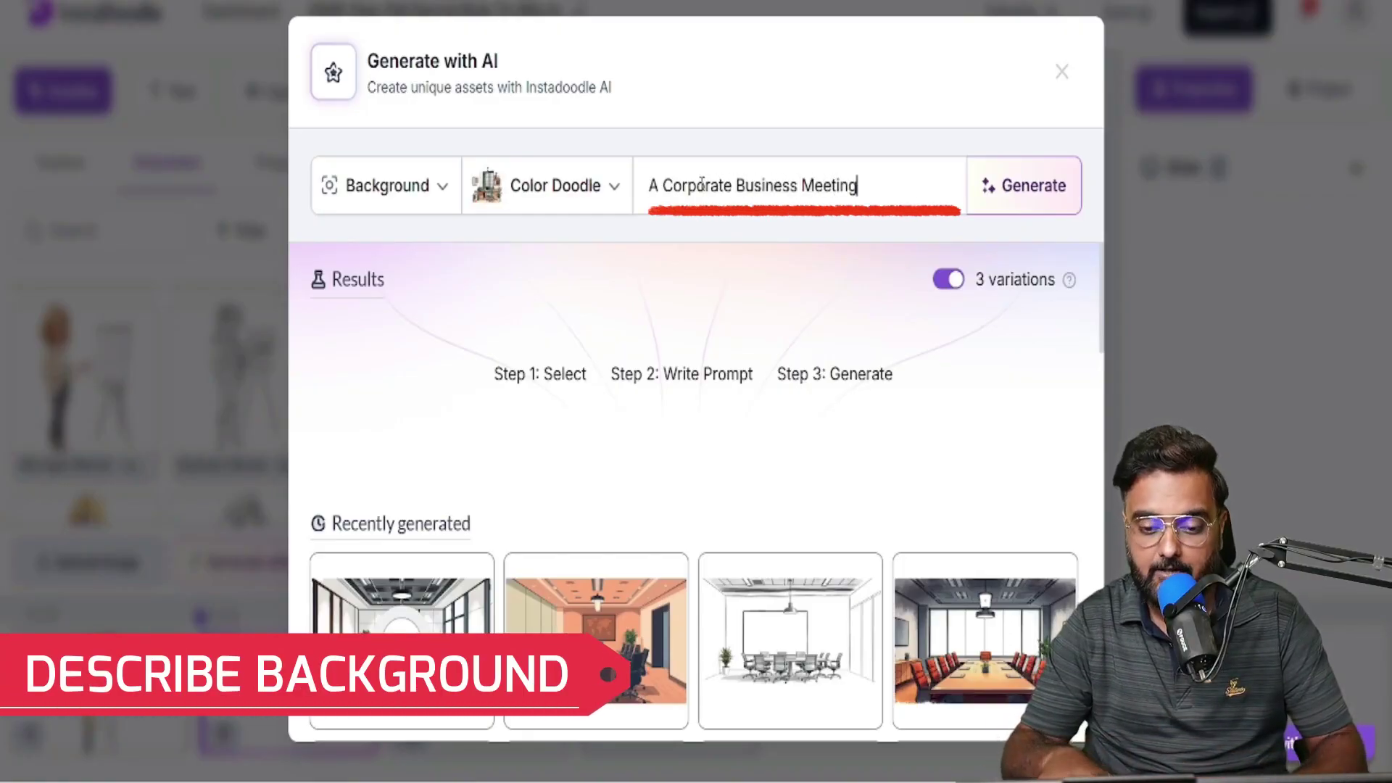
click(1033, 185)
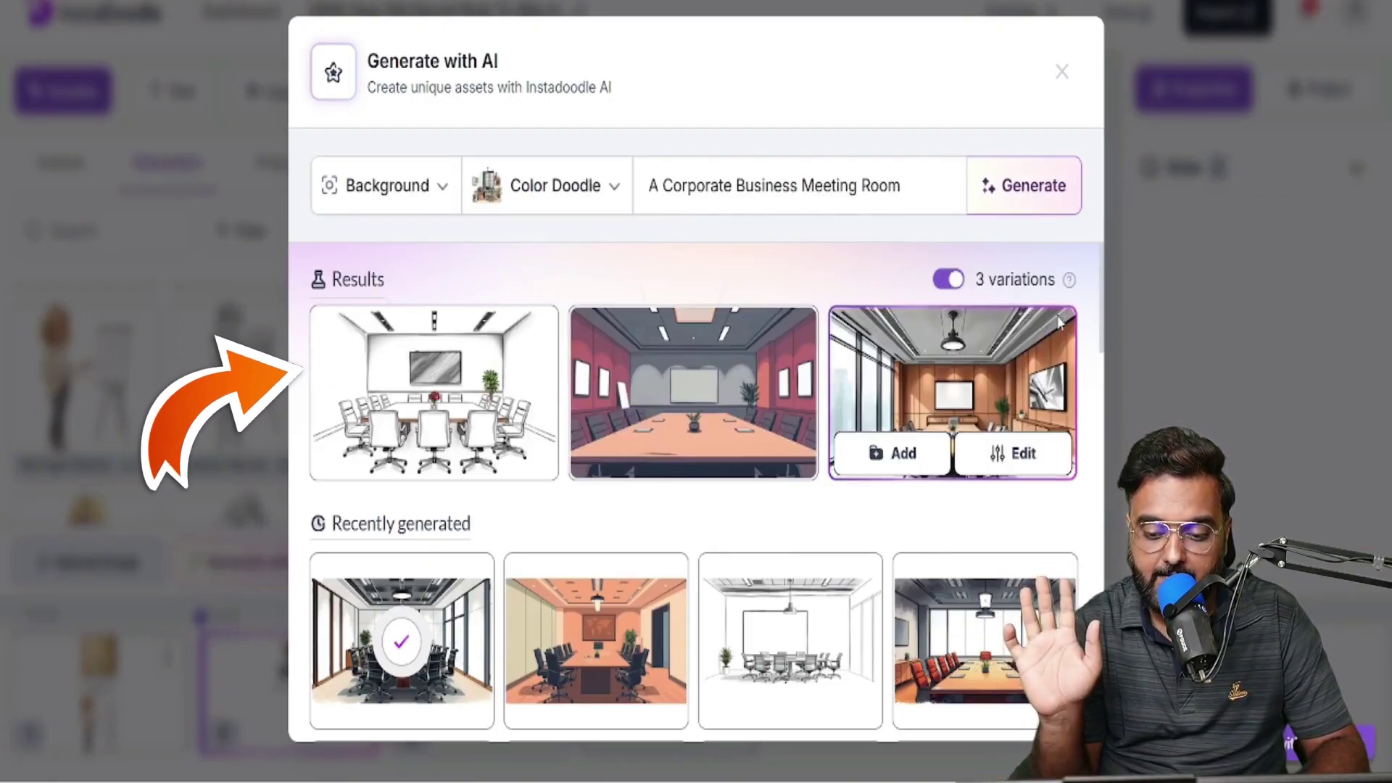
click(898, 456)
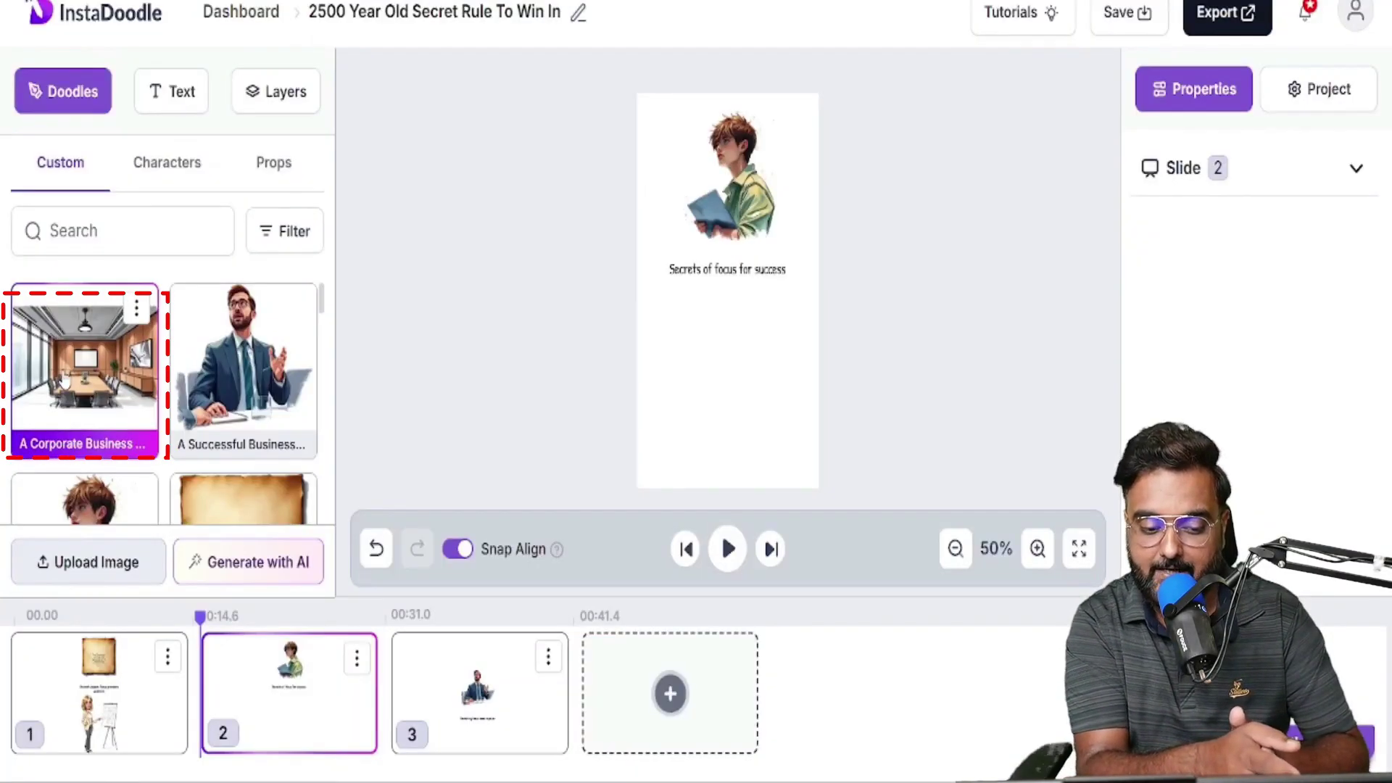
- Place the meeting room image on slide 2 and stretch it to fill the canvas
click(85, 358)
click(667, 281)
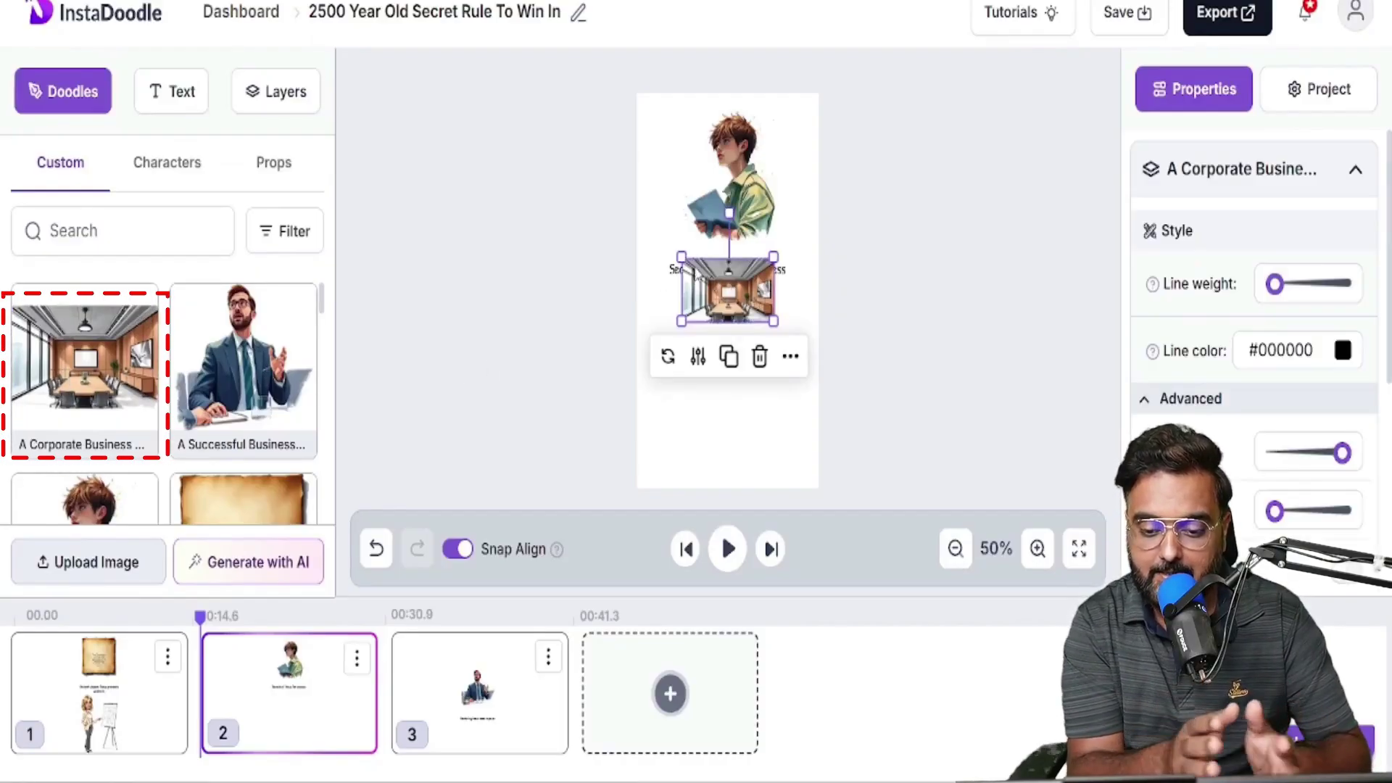
drag(674, 266, 620, 147)
click(791, 340)
click(696, 272)
drag(774, 319, 955, 446)
drag(921, 523, 961, 595)
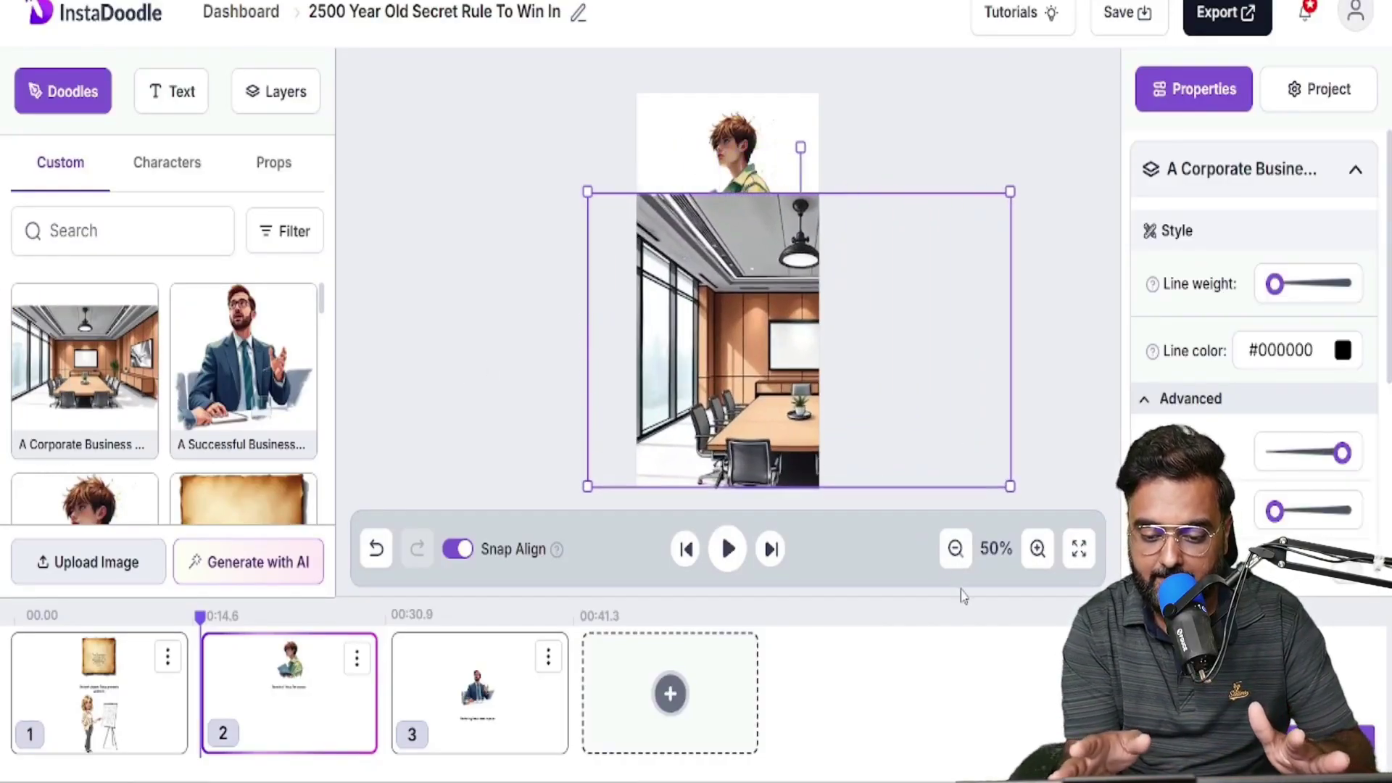
drag(588, 194, 443, 91)
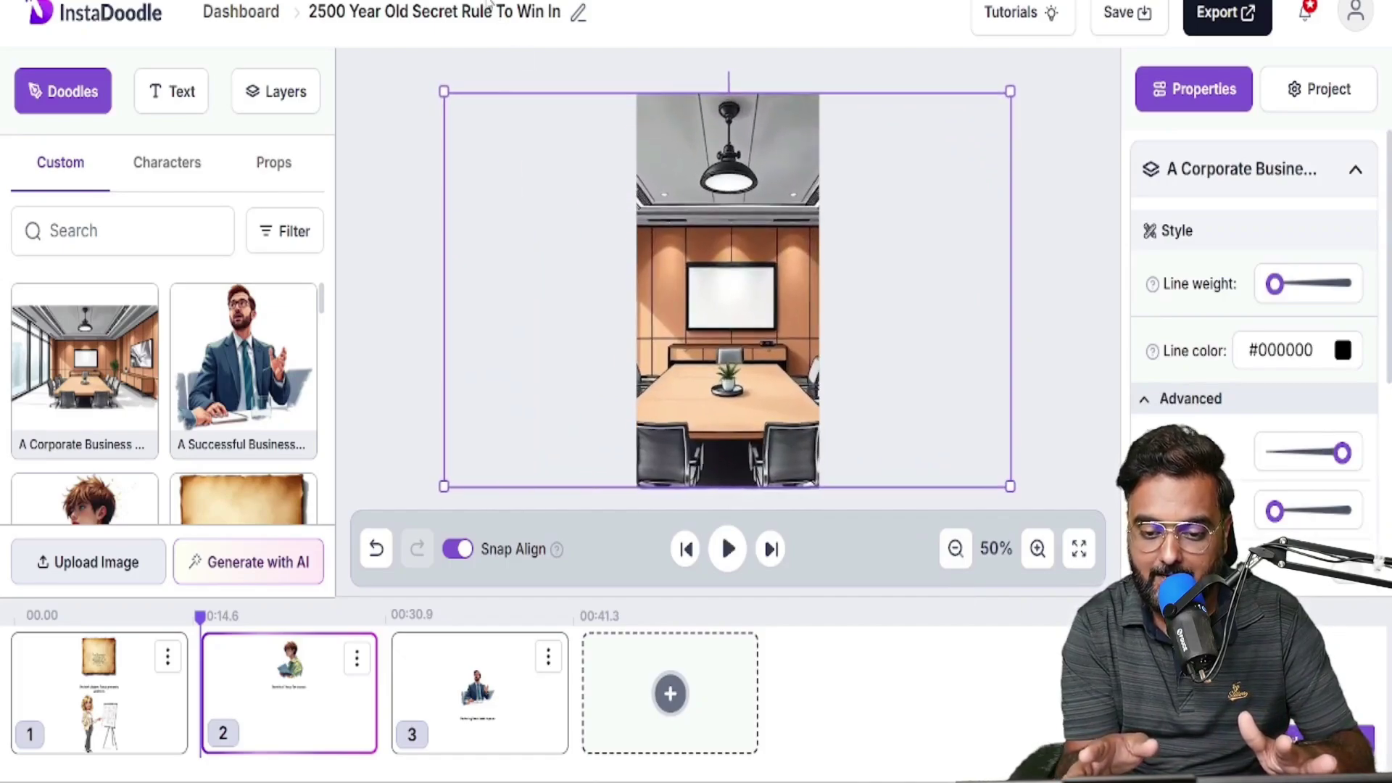
click(730, 252)
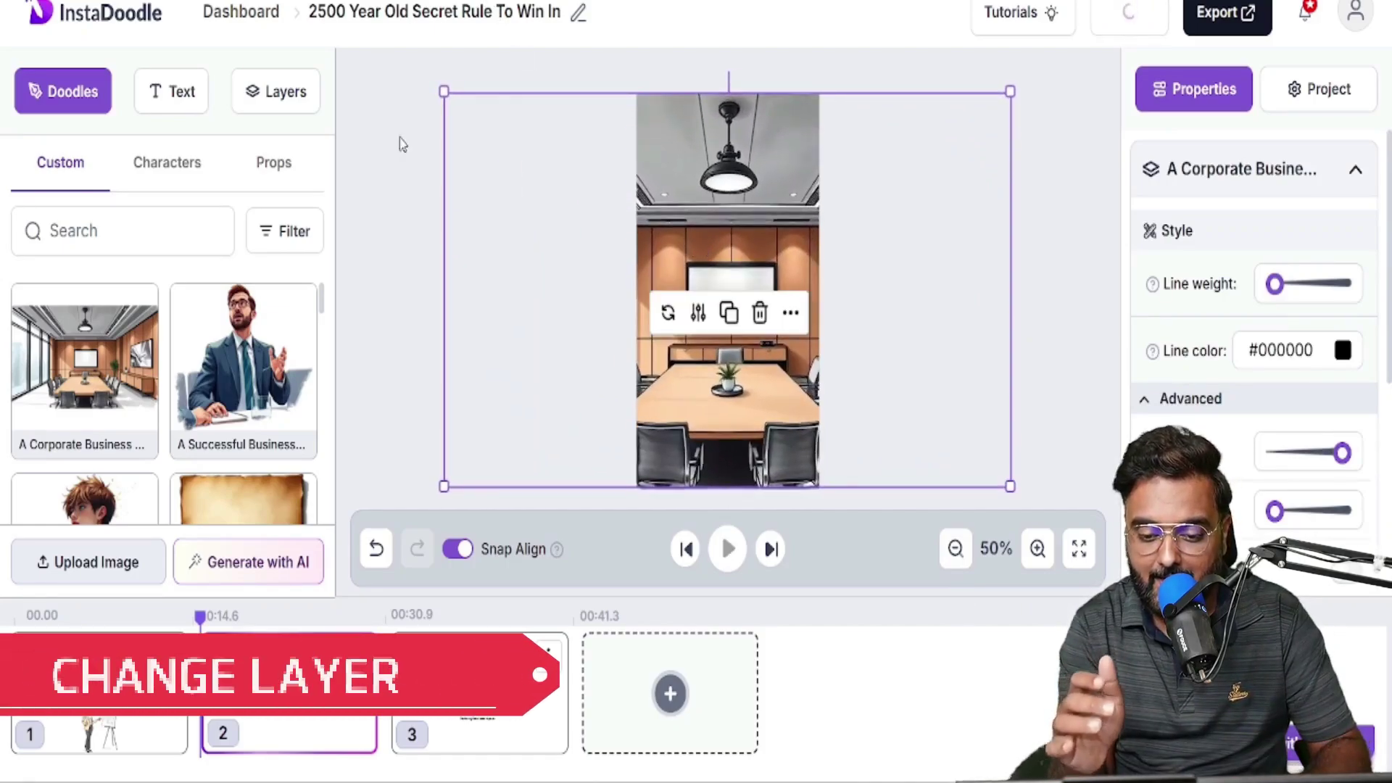
- Send the room image behind the character and caption, and add a slight blur
right_click(704, 211)
click(772, 291)
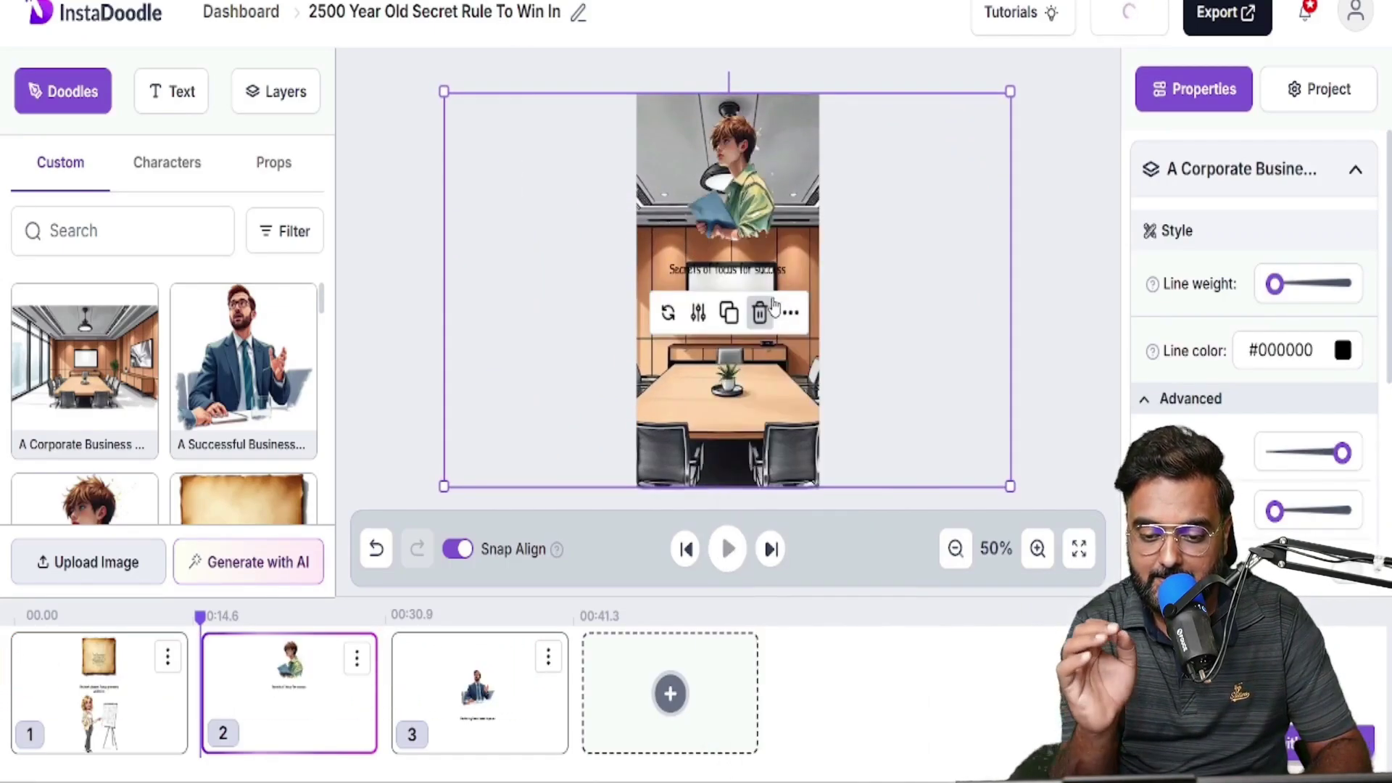
click(1281, 512)
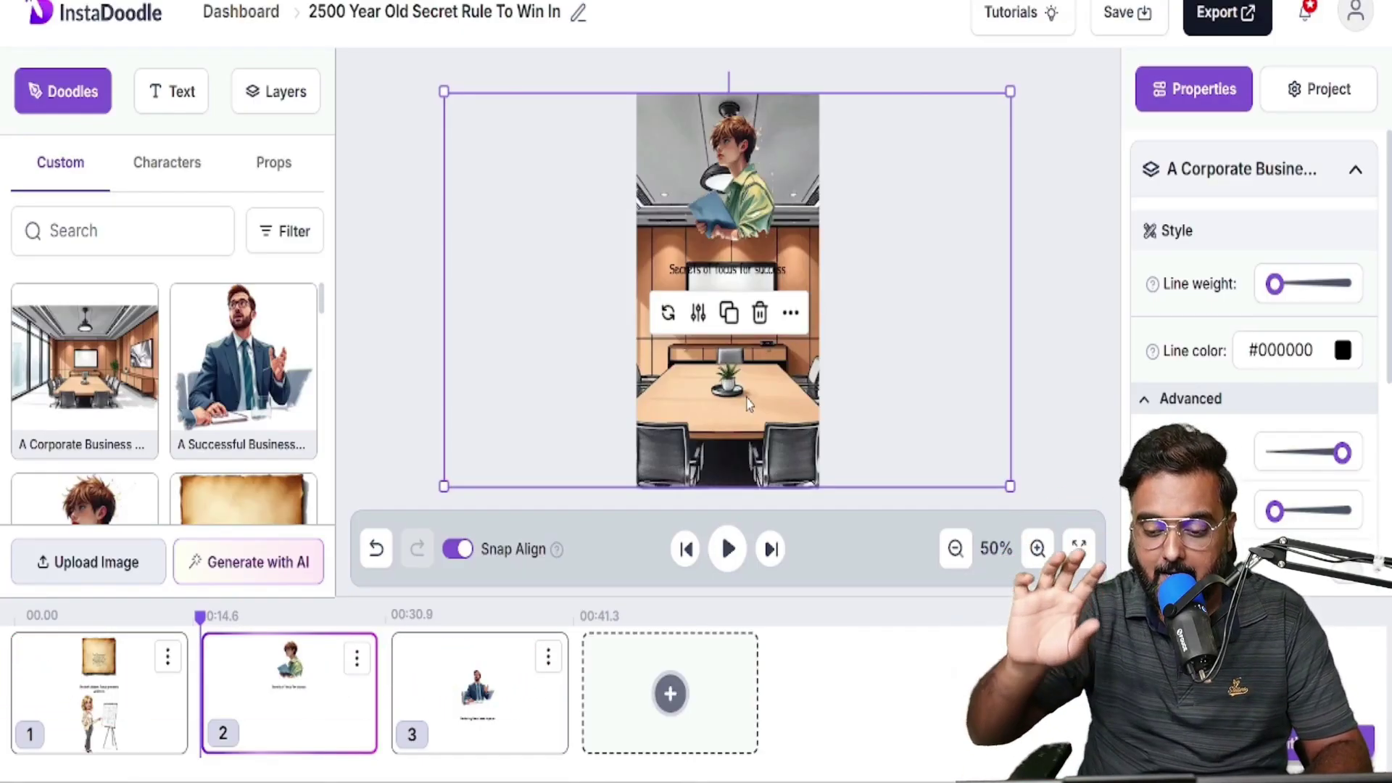
- Restyle 'Secrets of focus for success' as larger red two-line text and preview slide 2
click(1278, 511)
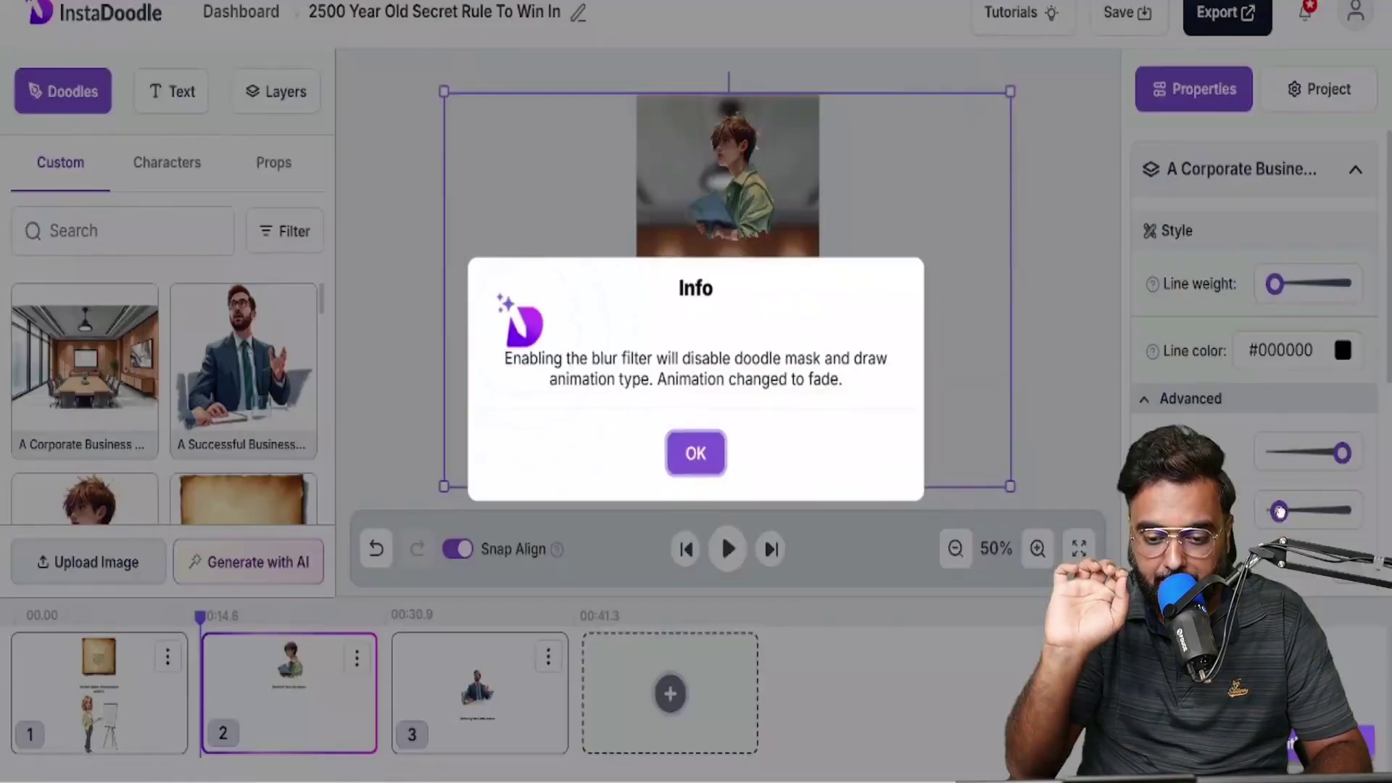
click(694, 455)
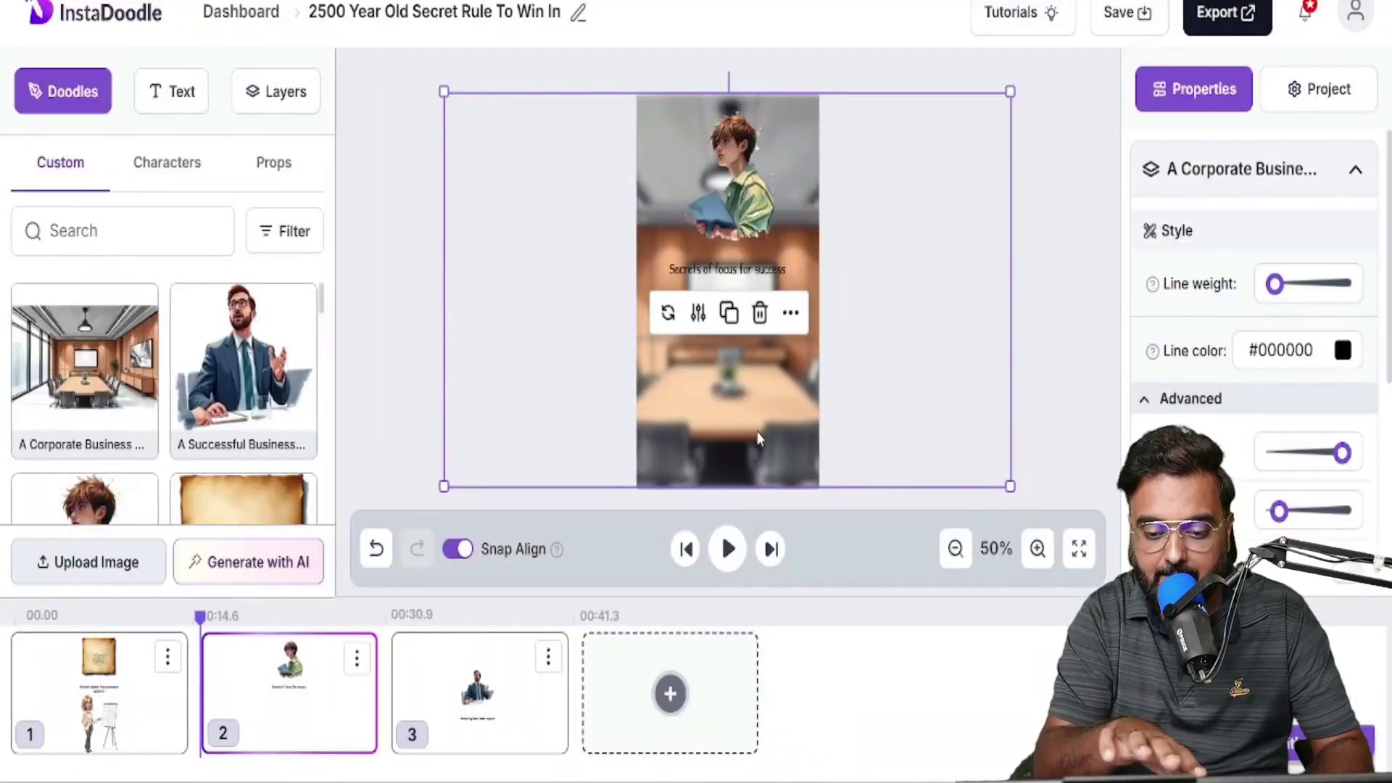
click(731, 272)
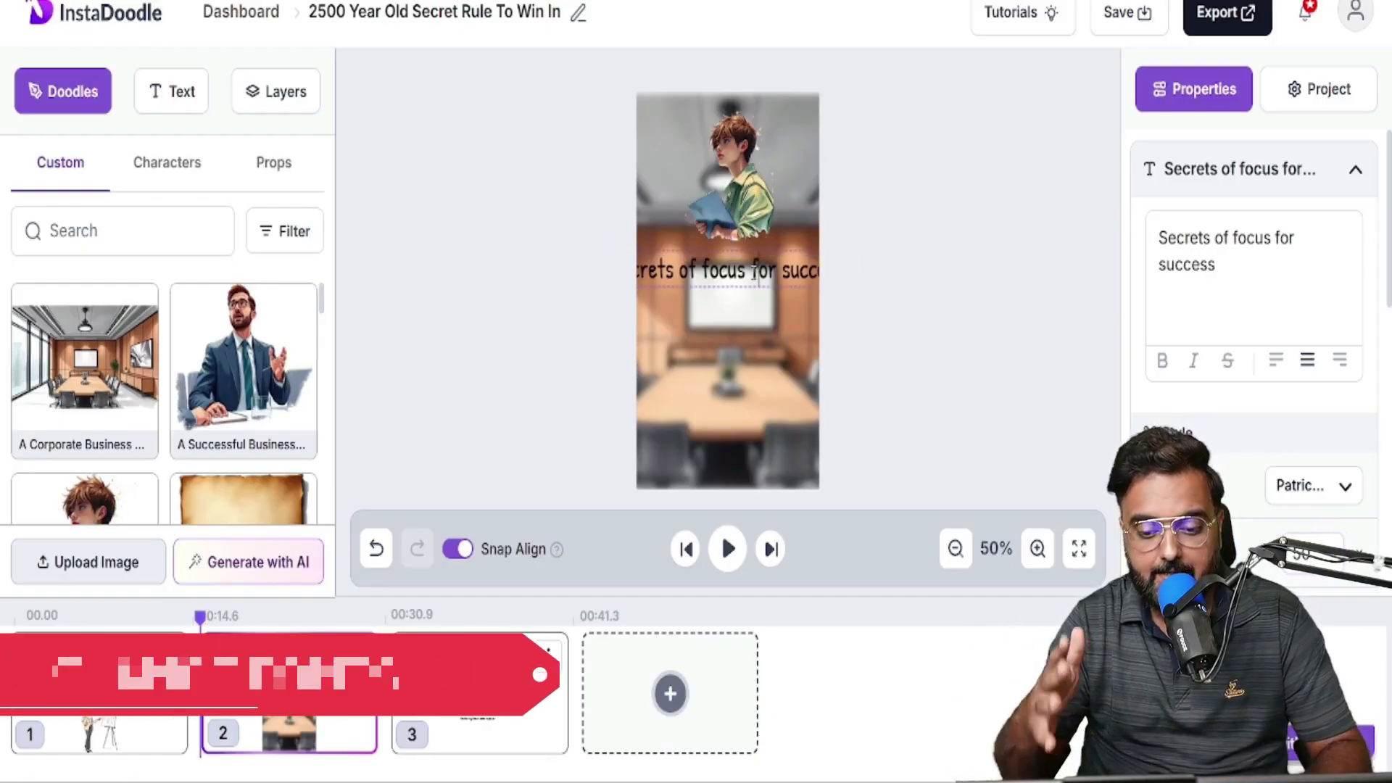
click(696, 327)
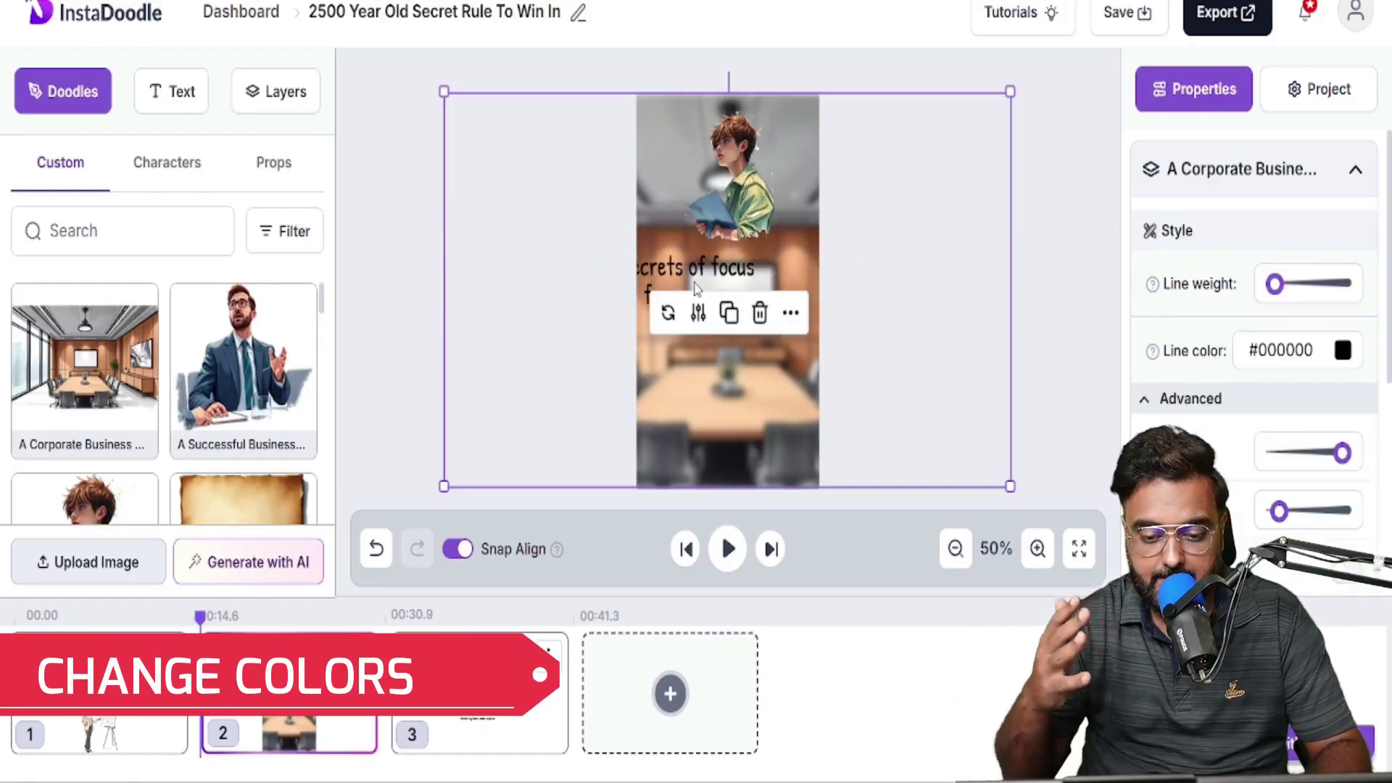
drag(697, 288, 737, 307)
click(727, 549)
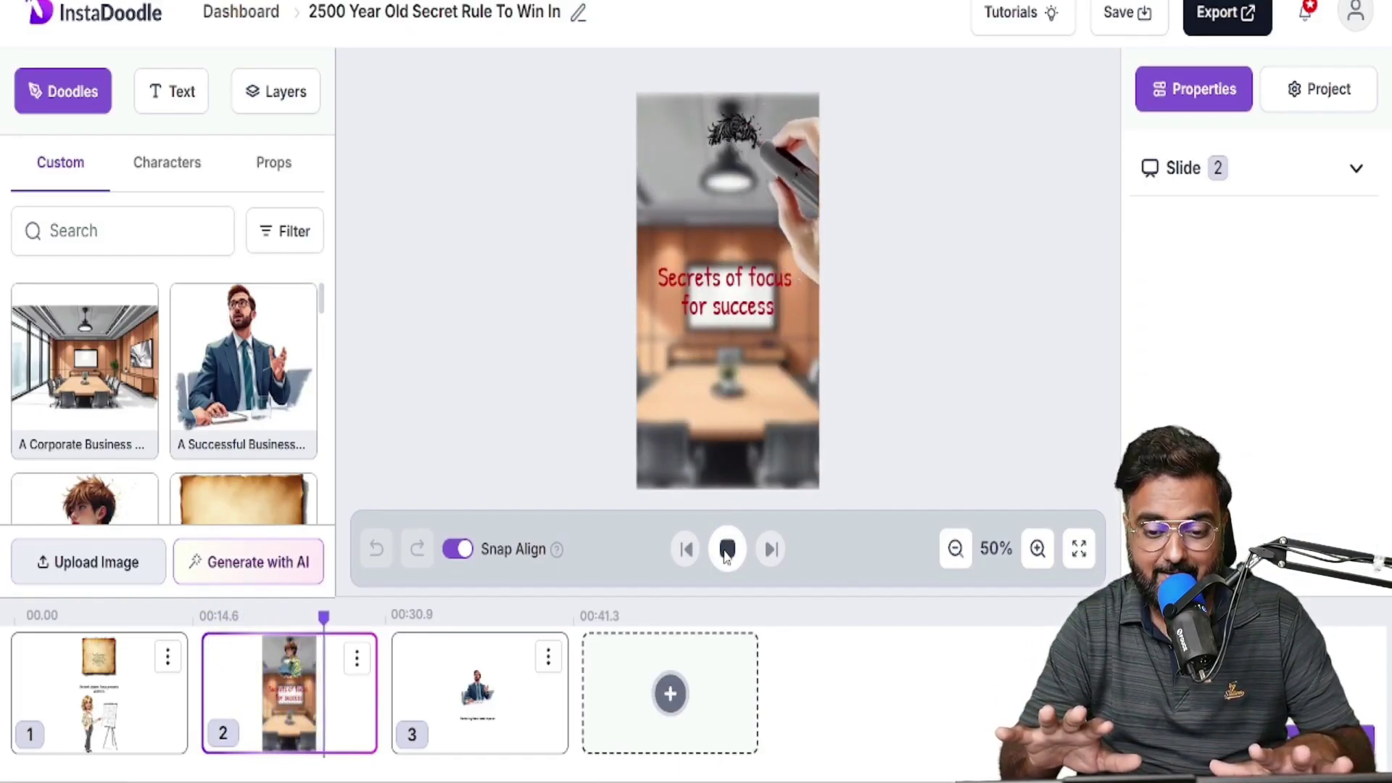
- Drop the businessman and boy-at-desk doodles onto slide 2 and enlarge the desk boy
click(727, 548)
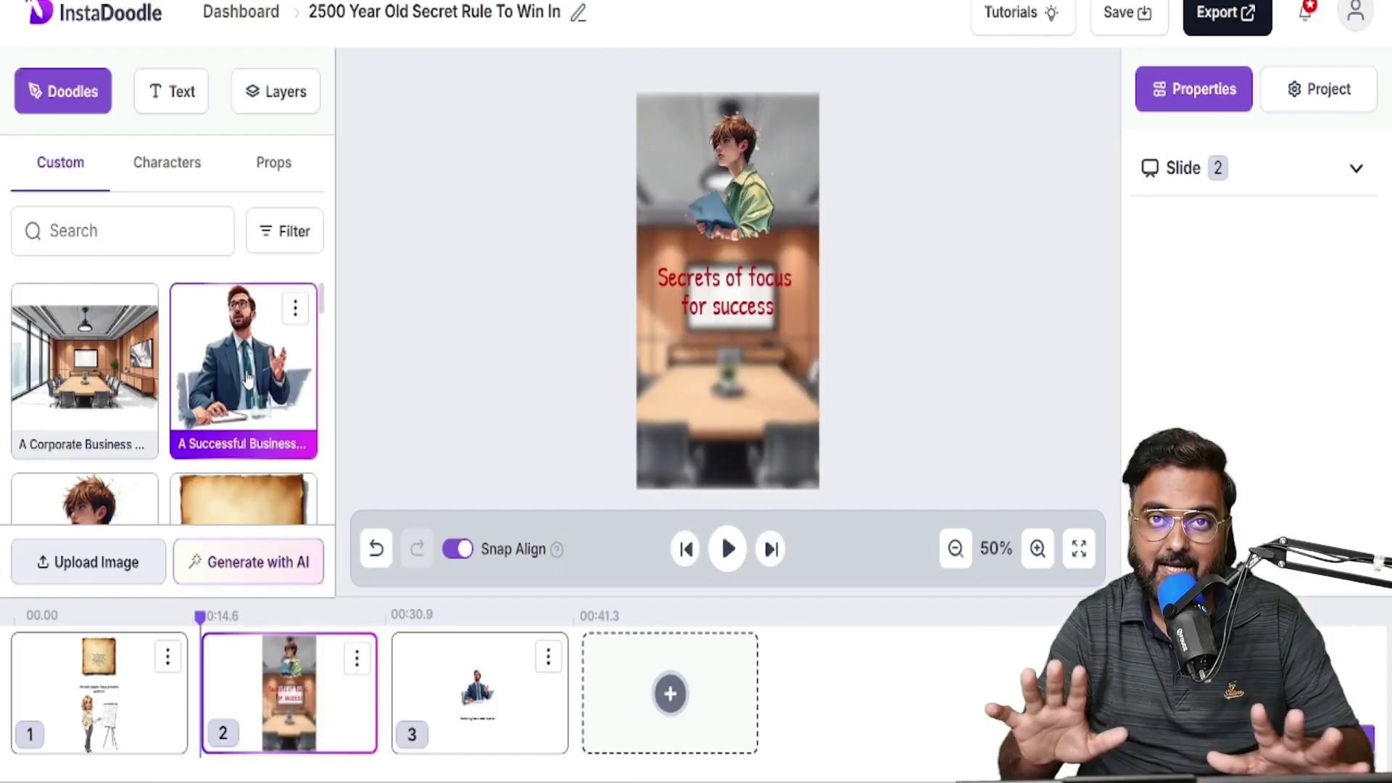
drag(248, 371, 686, 435)
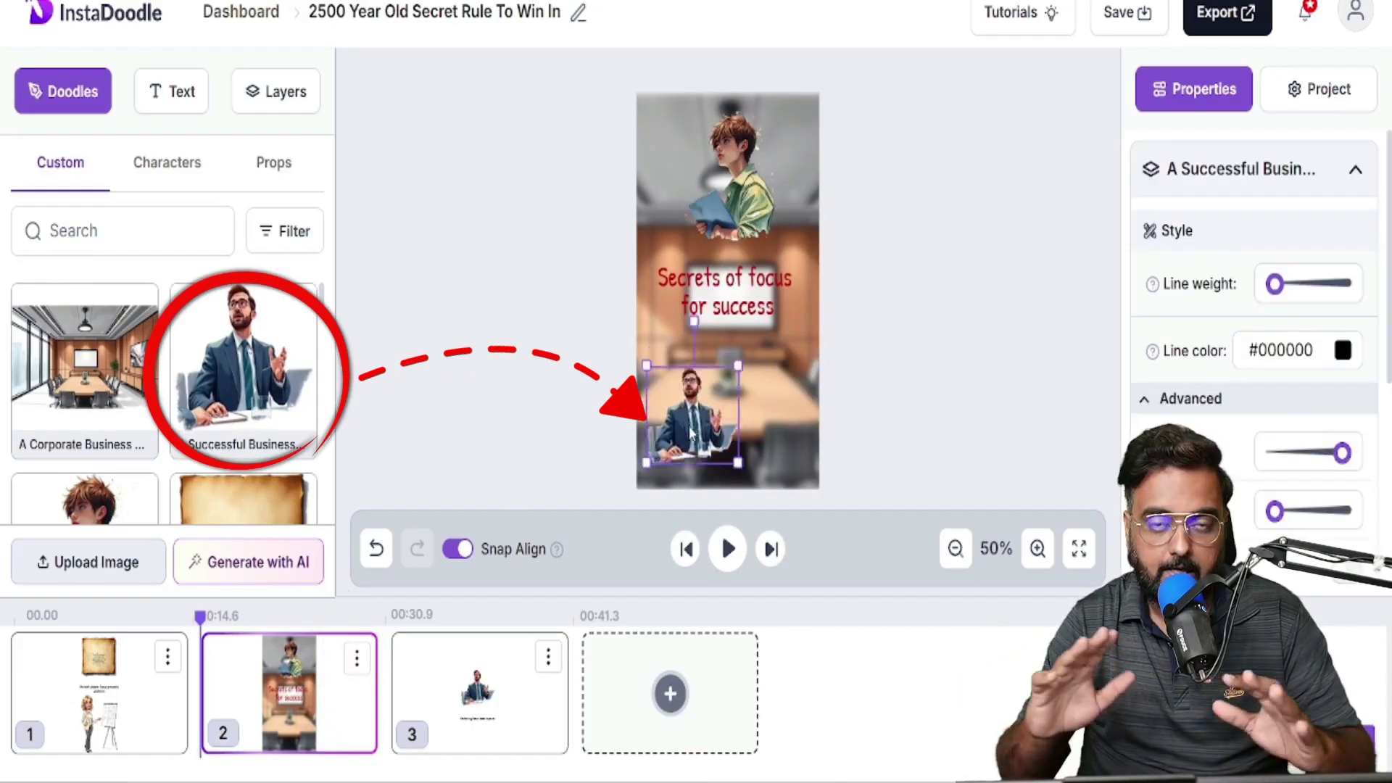
scroll(231, 390, down, 2)
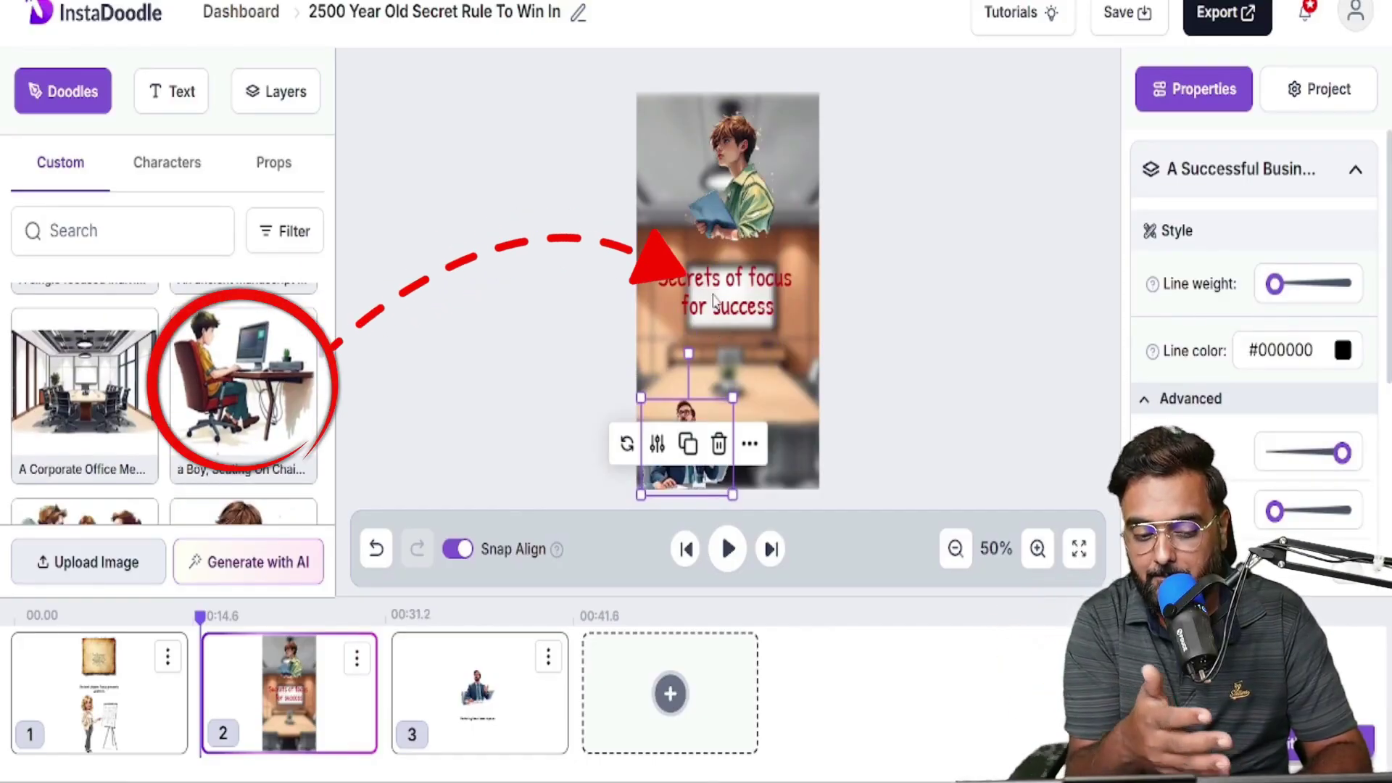
drag(718, 304, 726, 399)
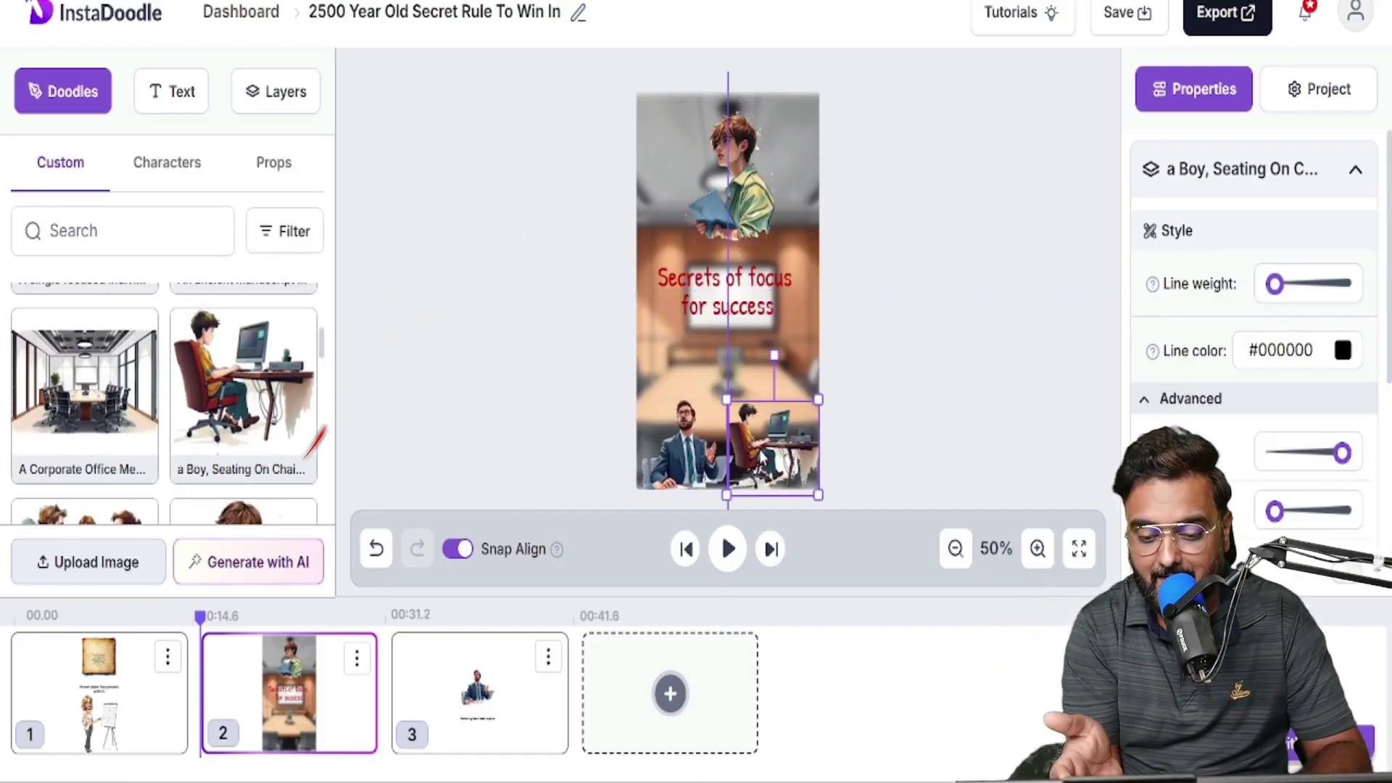
click(687, 359)
click(802, 465)
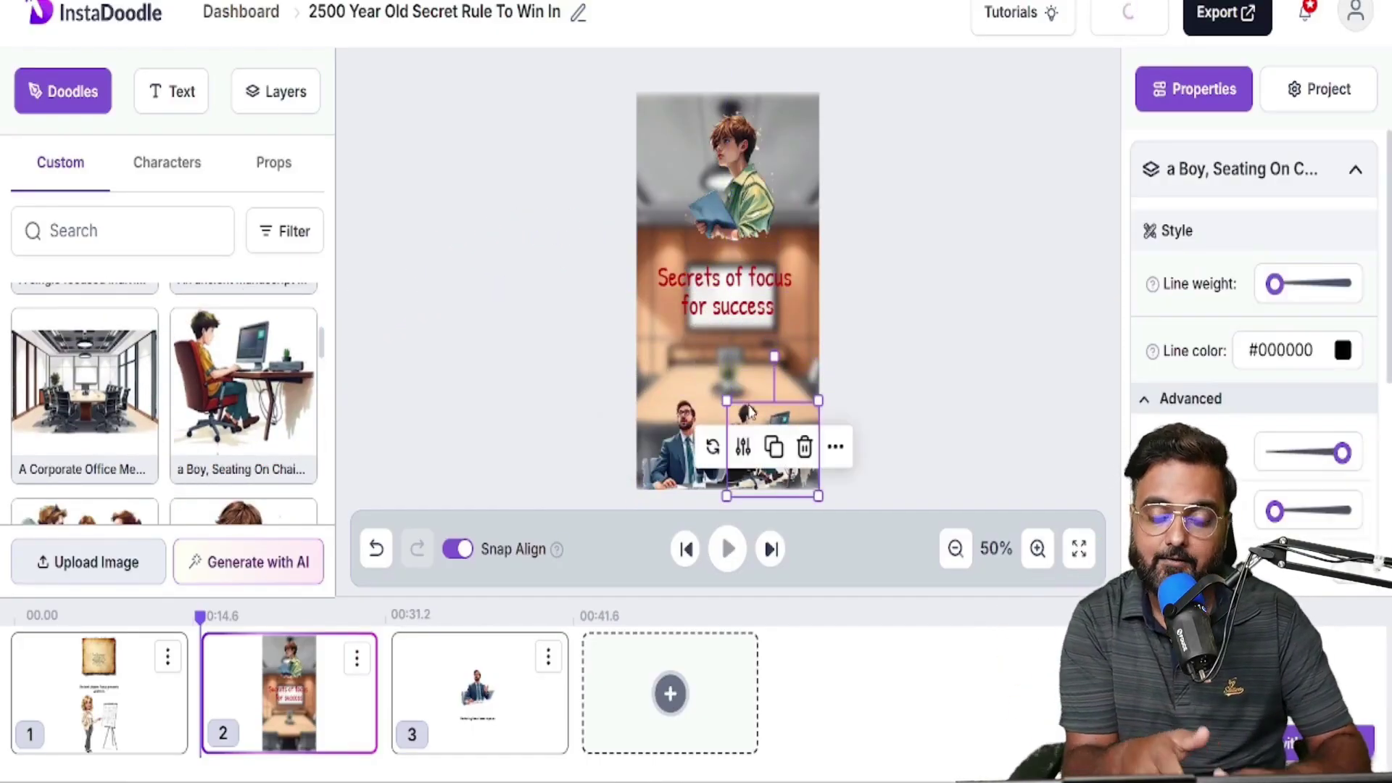
drag(696, 370, 687, 358)
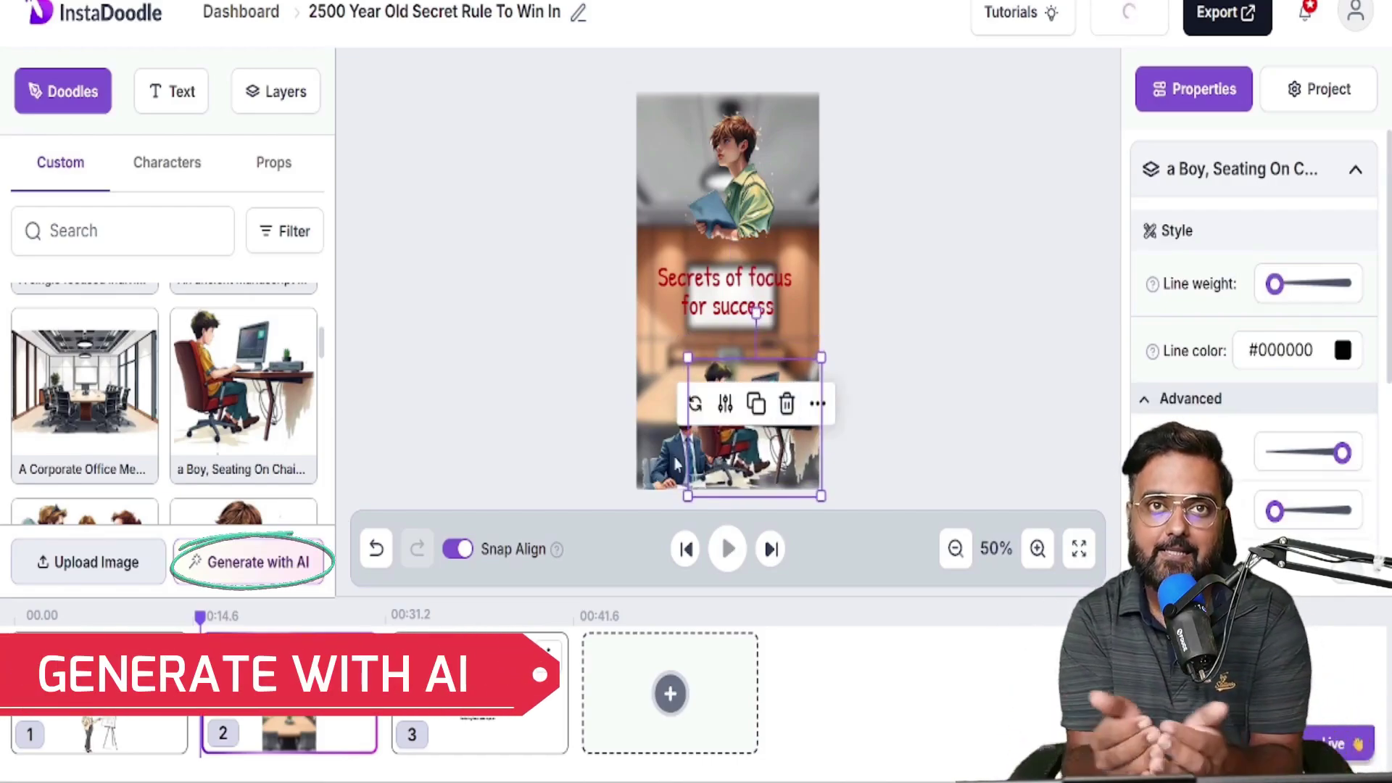
- Move the businessman to the top beside the reading boy and preview slide 2
mouse_move(695, 446)
mouse_down()
mouse_move(650, 366)
mouse_move(658, 167)
mouse_up()
click(756, 176)
drag(755, 176, 772, 163)
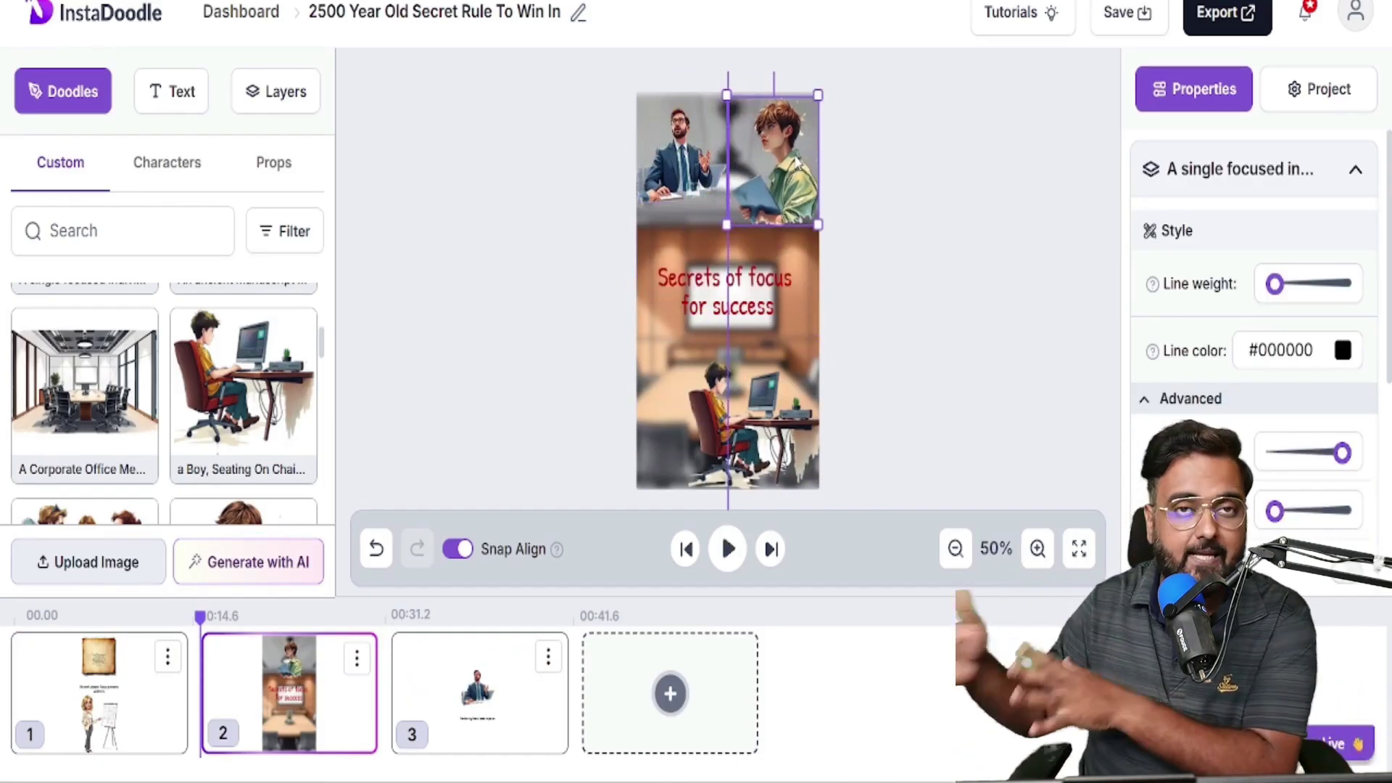
click(739, 425)
click(727, 548)
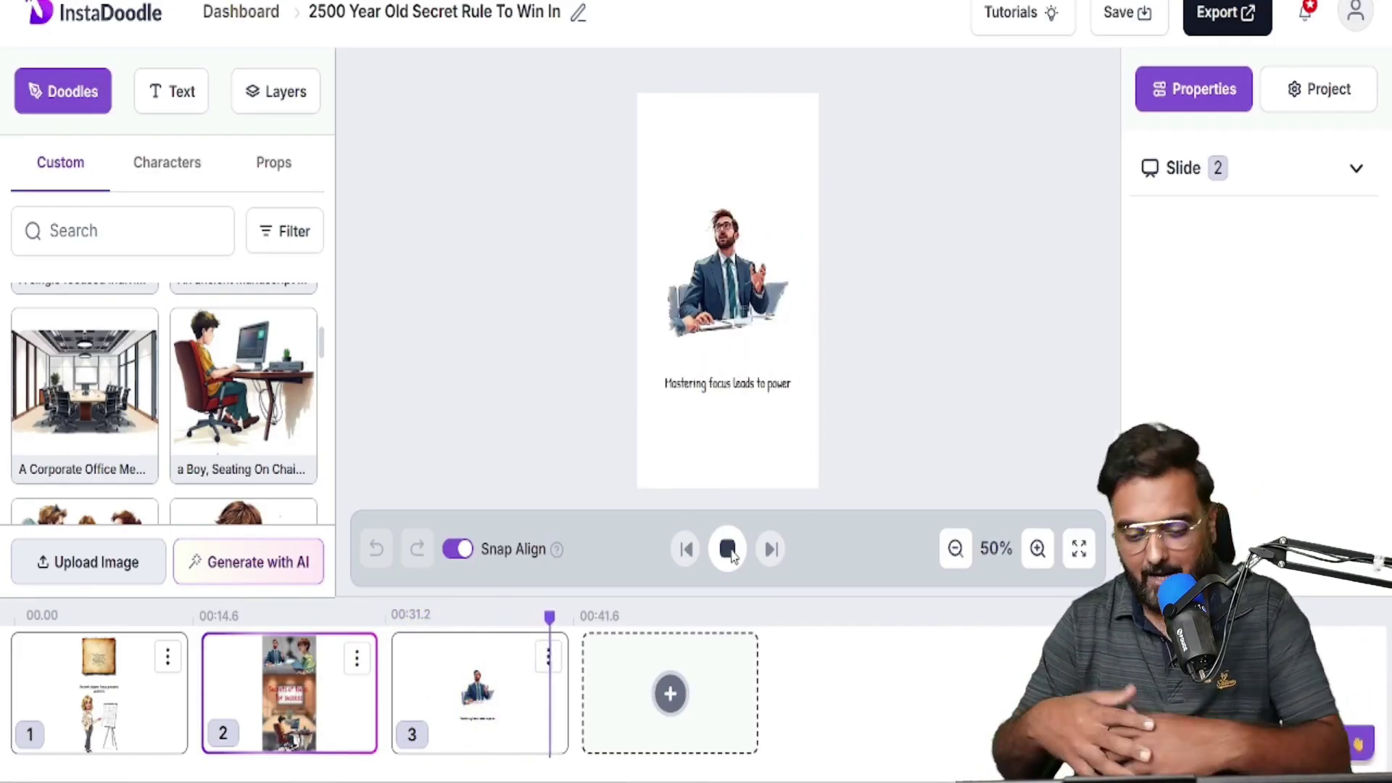
- Upload the portrait photo, convert it to a Color sketch, and add it to the library
click(728, 548)
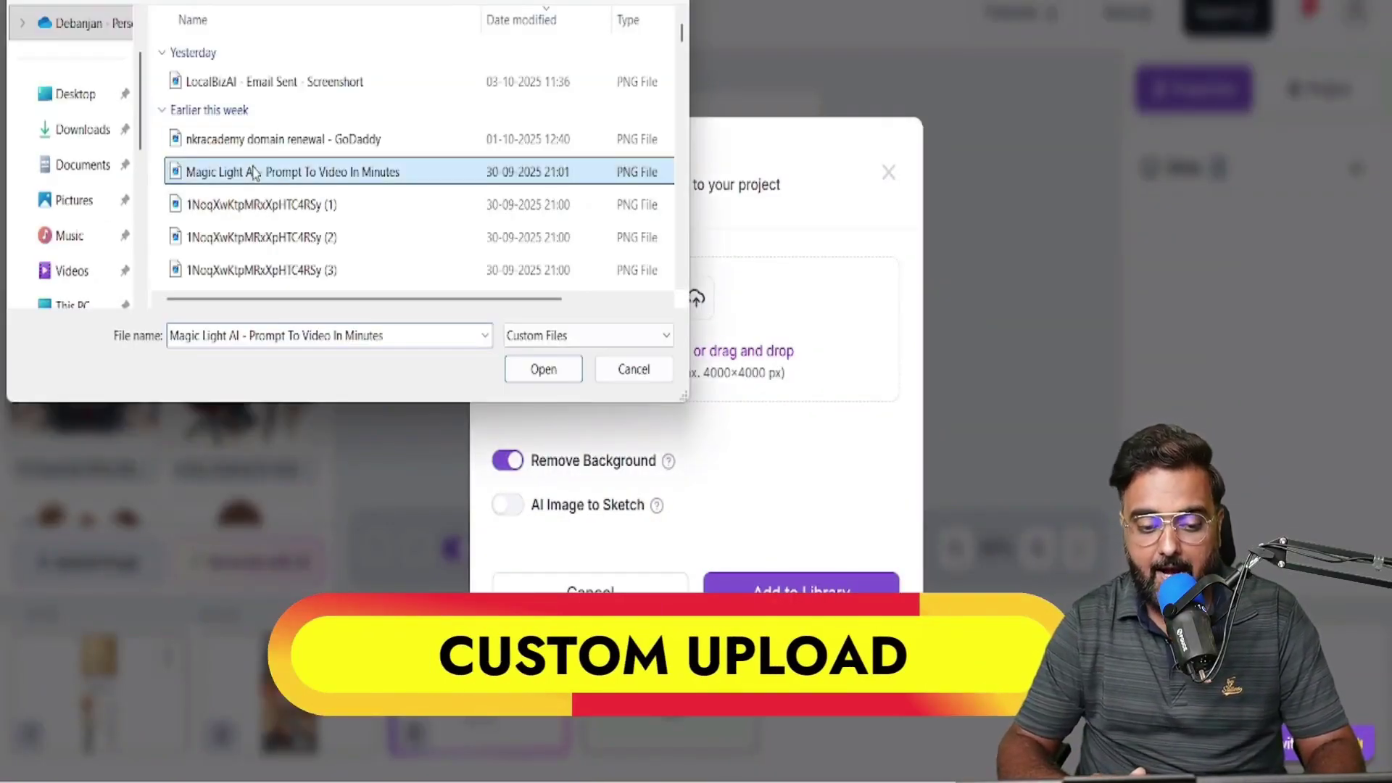
key(Page_Down)
key(Page_Down)
key(Page_Down)
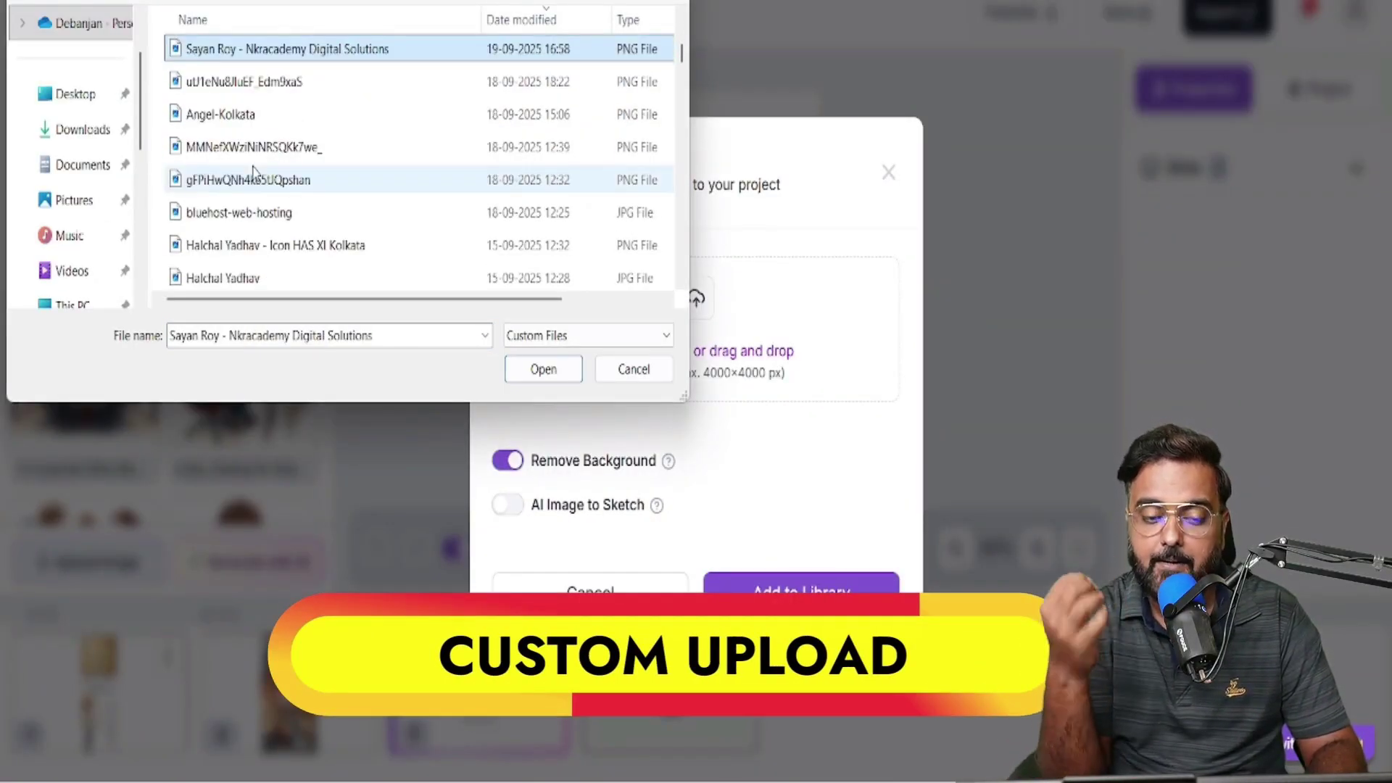
key(Page_Down)
key(Page_Down)
key(Page_Down)
key(Page_Down)
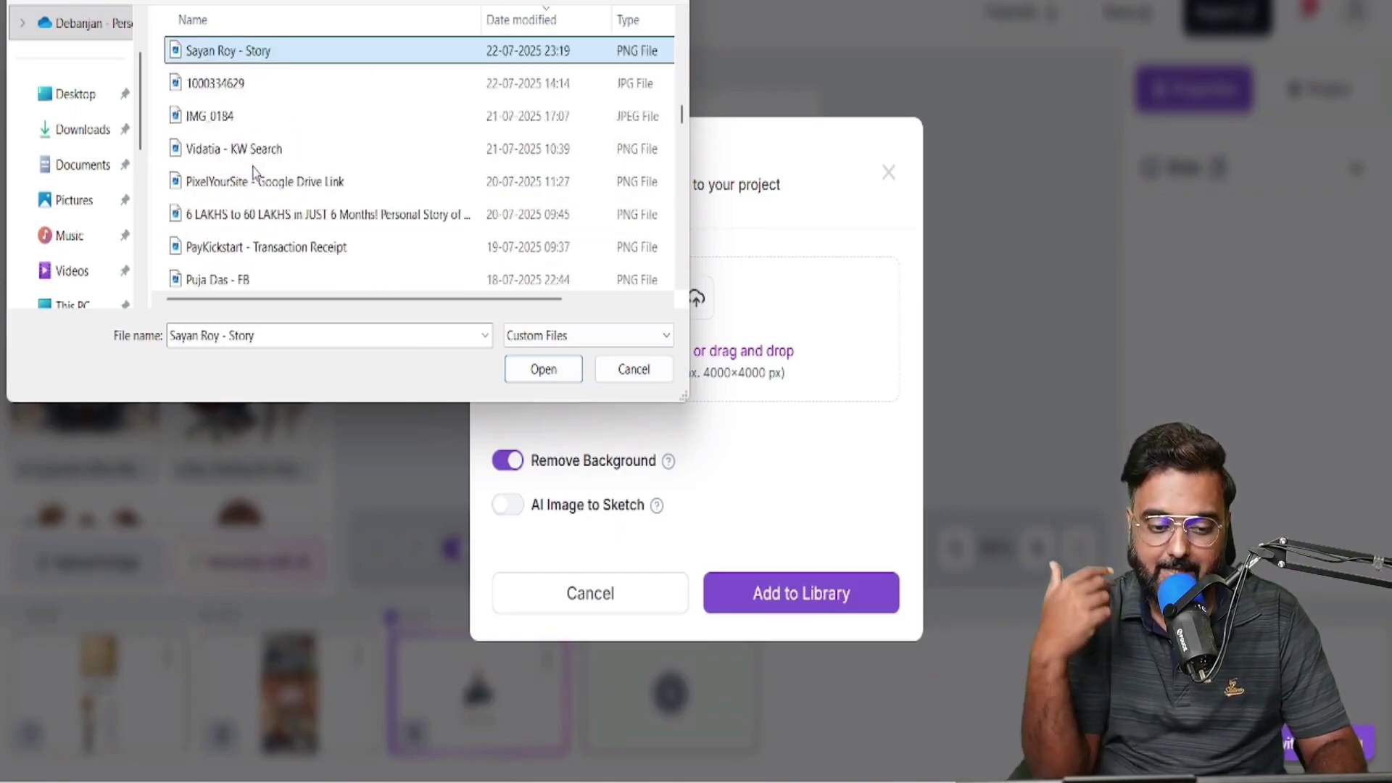
key(Page_Down)
key(Page_Down)
key(Return)
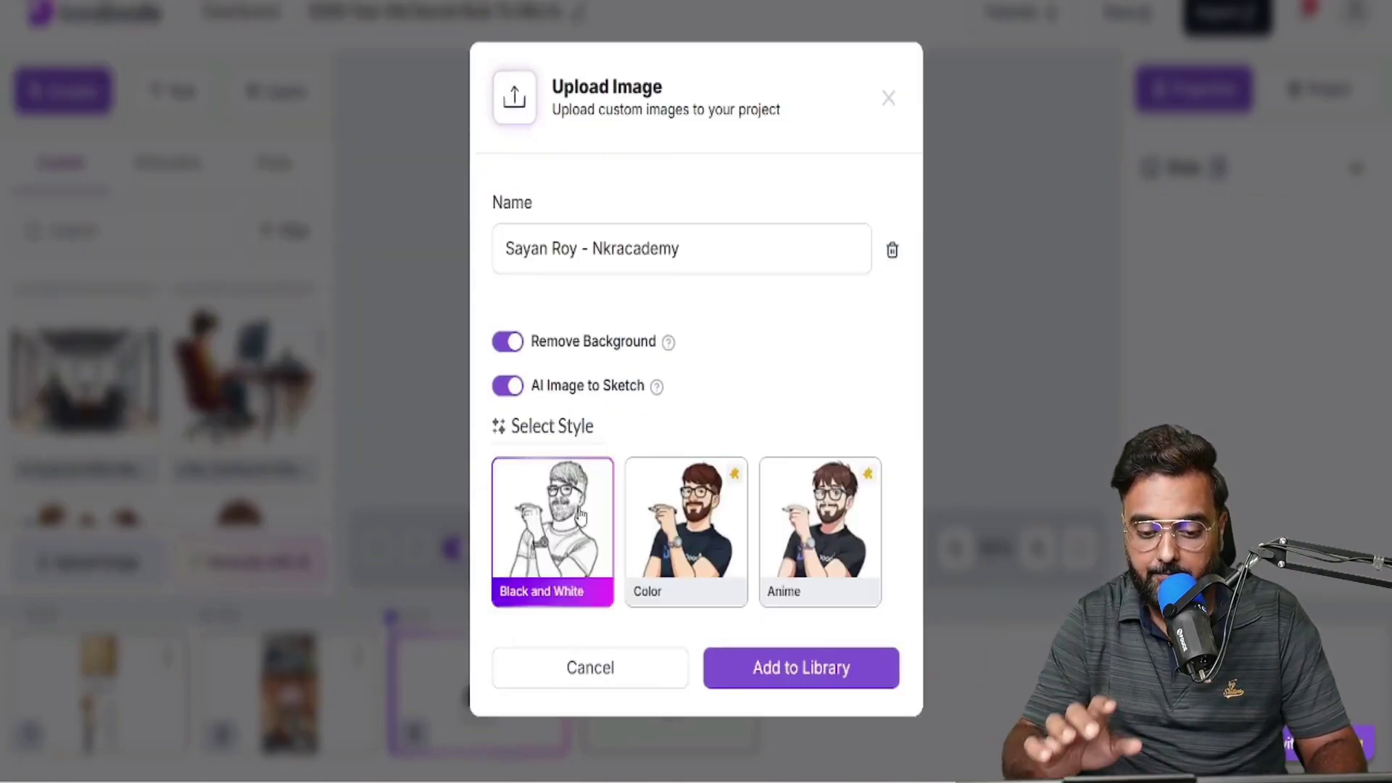
click(682, 522)
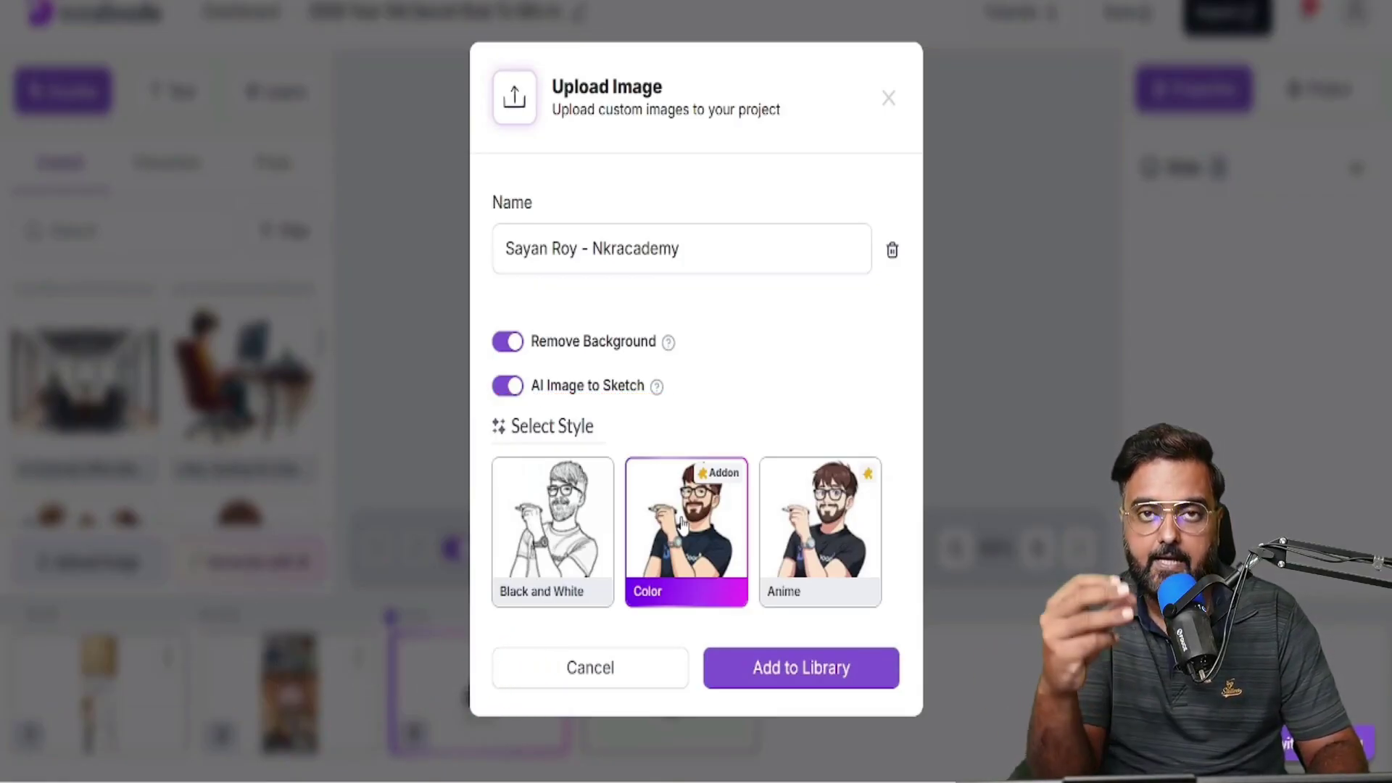
click(556, 511)
click(673, 516)
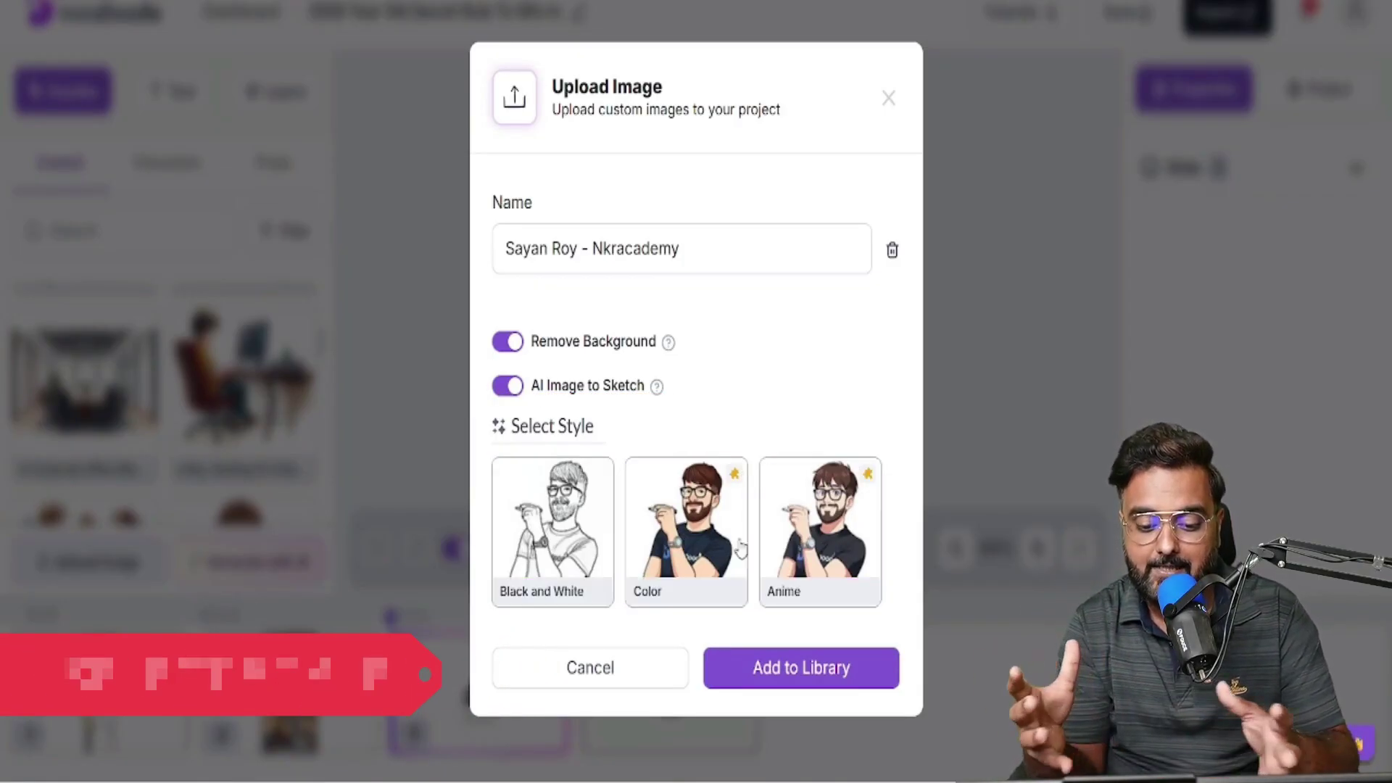
click(798, 668)
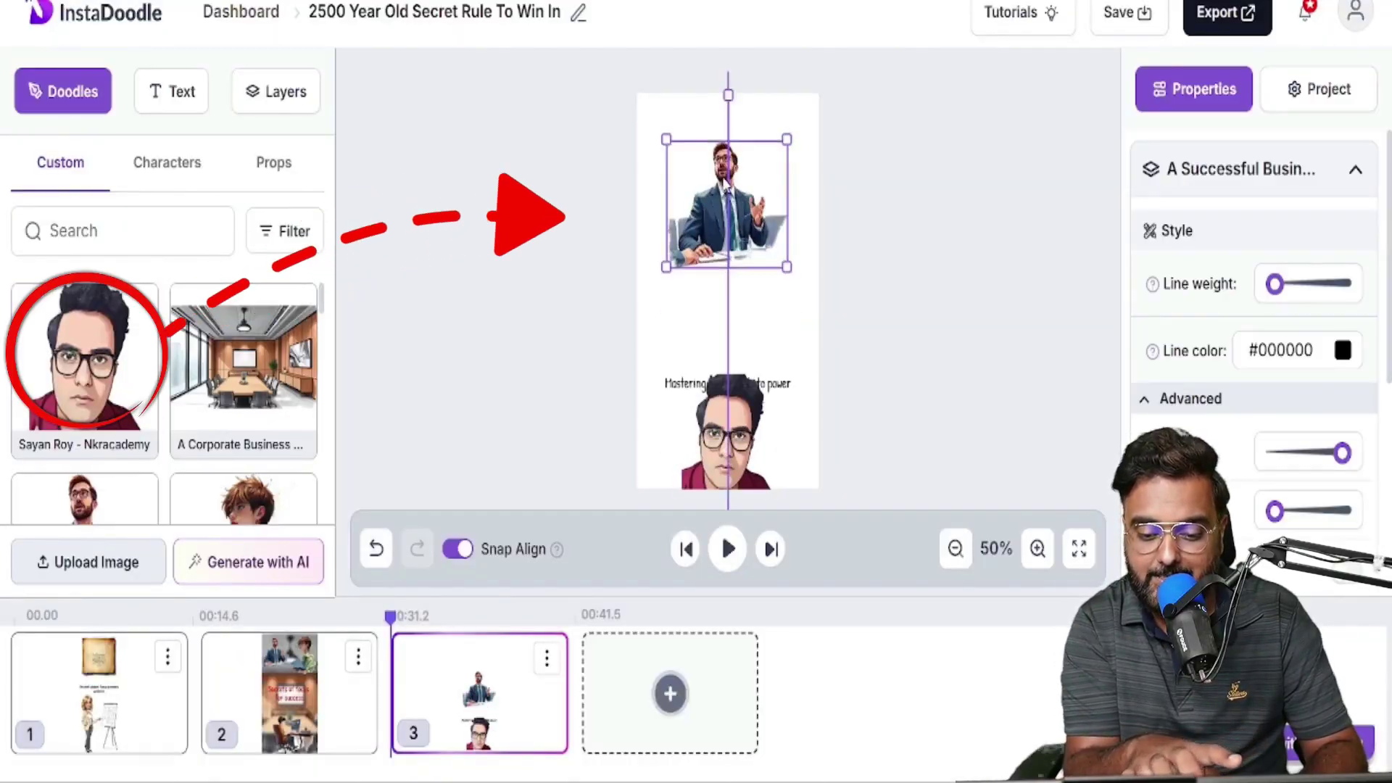
- Add the portrait doodle and the Adolescent Girl character to slide 3
click(727, 435)
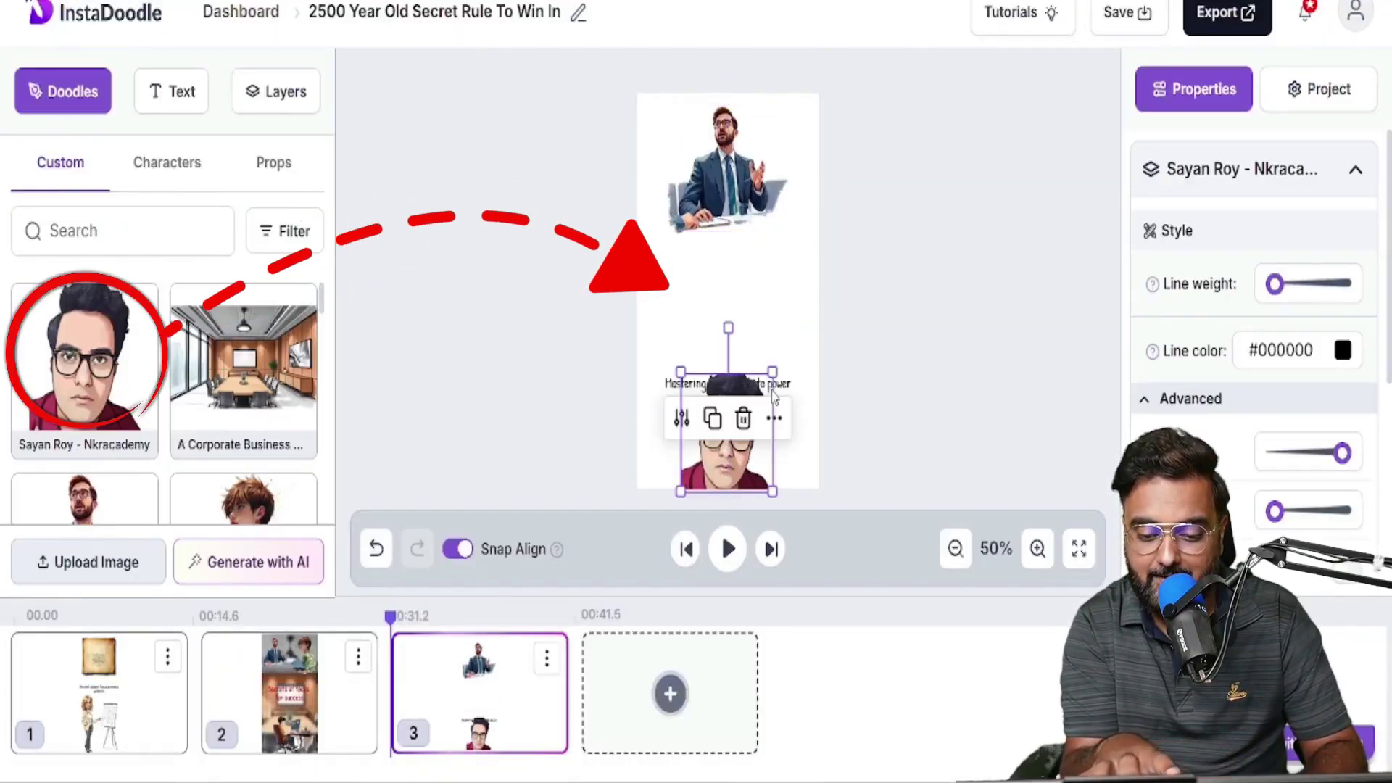
drag(726, 435, 726, 304)
click(708, 472)
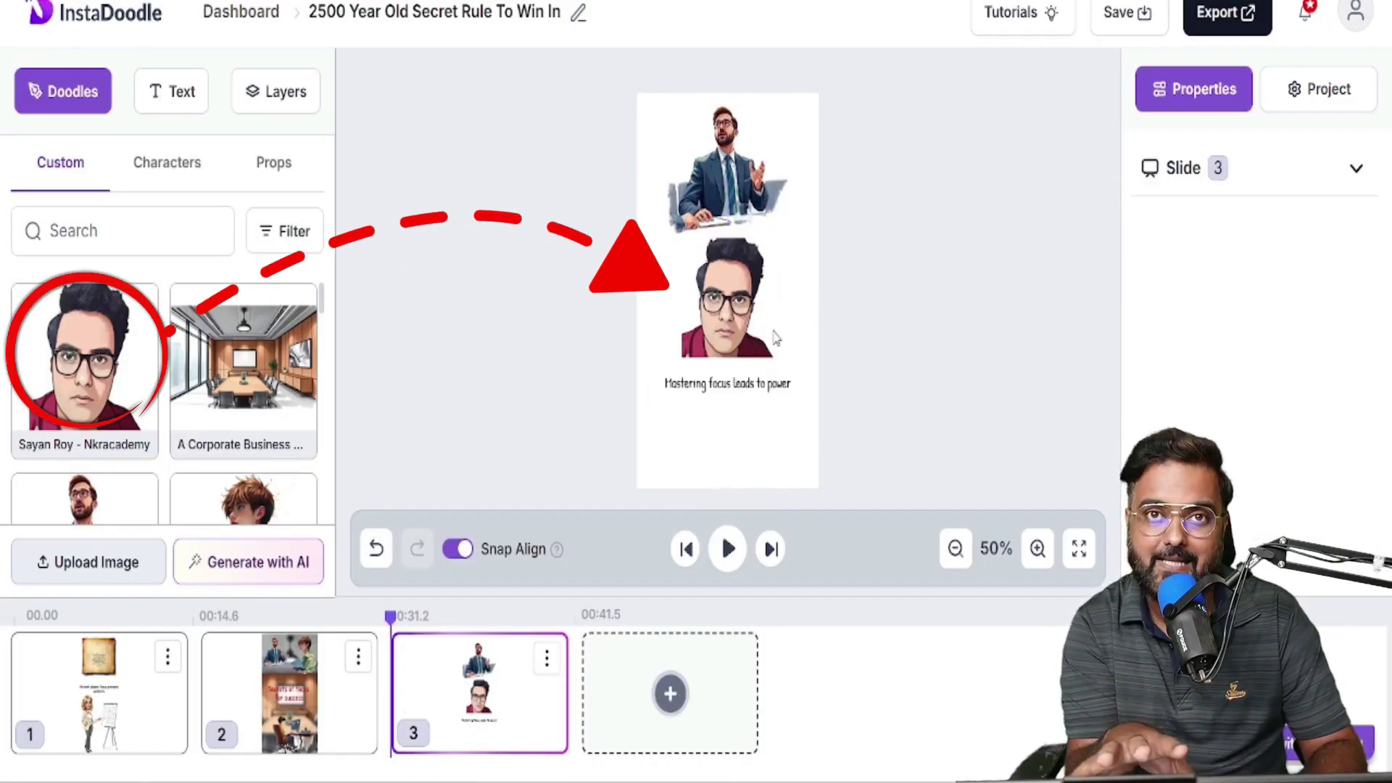
click(166, 162)
scroll(250, 380, down, 4)
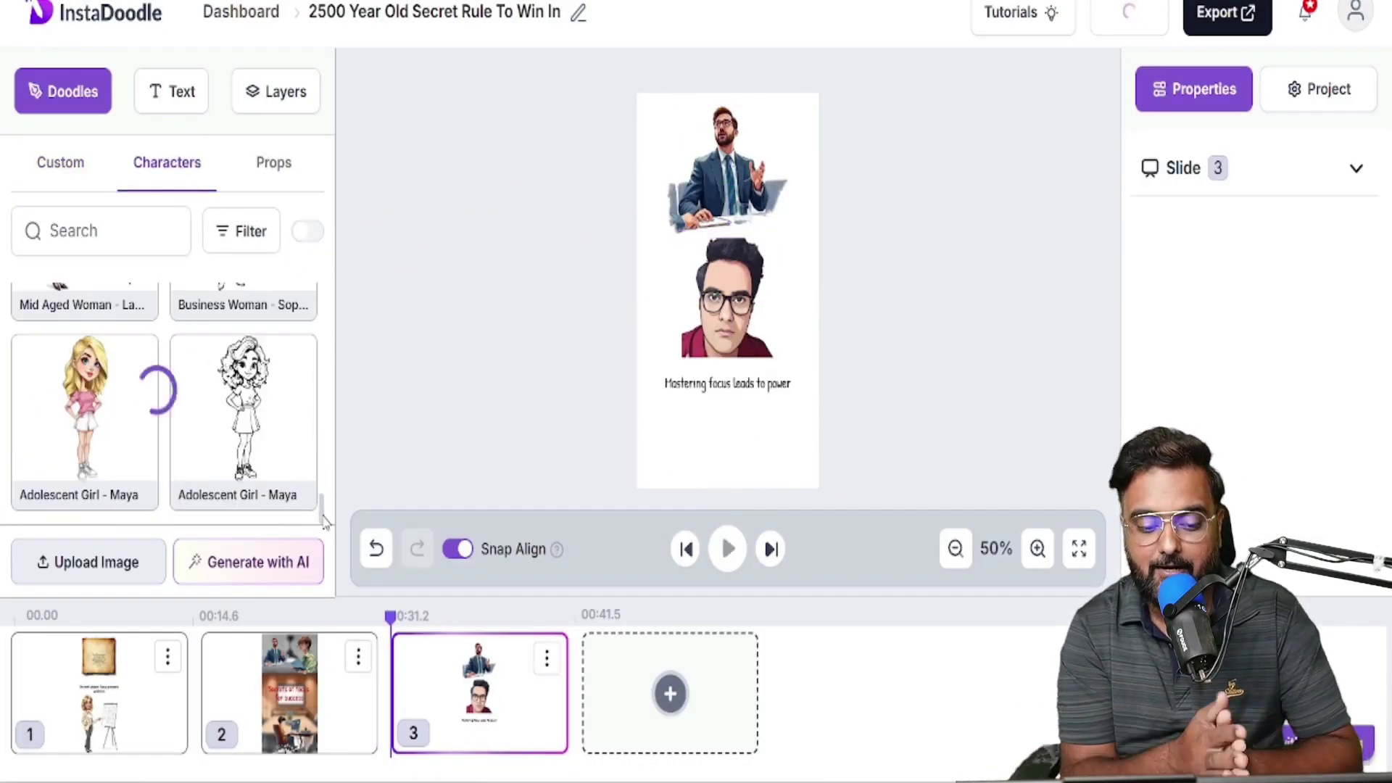
scroll(250, 381, down, 4)
scroll(251, 413, down, 4)
scroll(273, 456, down, 3)
click(85, 470)
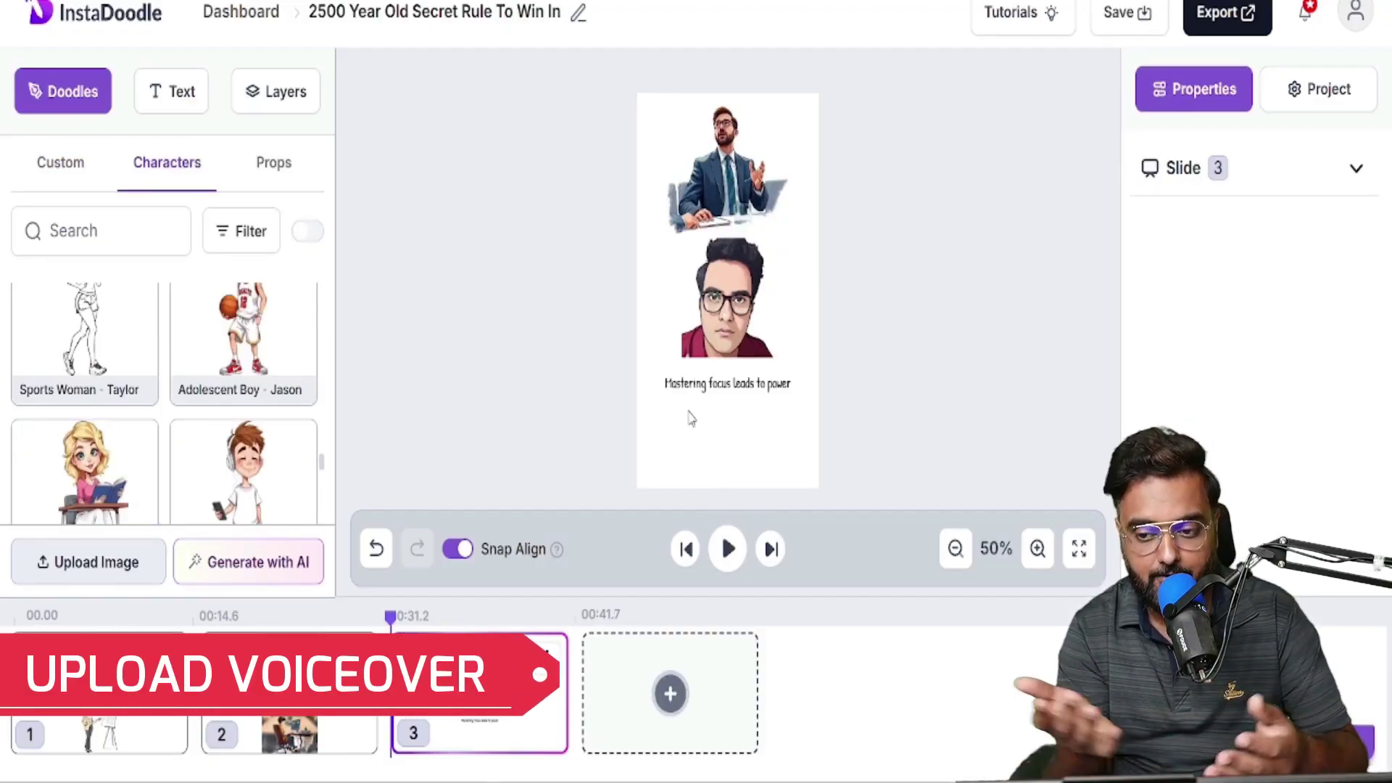
drag(718, 370, 726, 435)
- Arrange the businessman and portrait at the top, the girl below the text, and preview slide 3
click(712, 157)
mouse_move(727, 299)
mouse_down()
mouse_move(774, 281)
mouse_move(767, 164)
mouse_up()
click(697, 163)
drag(724, 414, 706, 397)
click(807, 350)
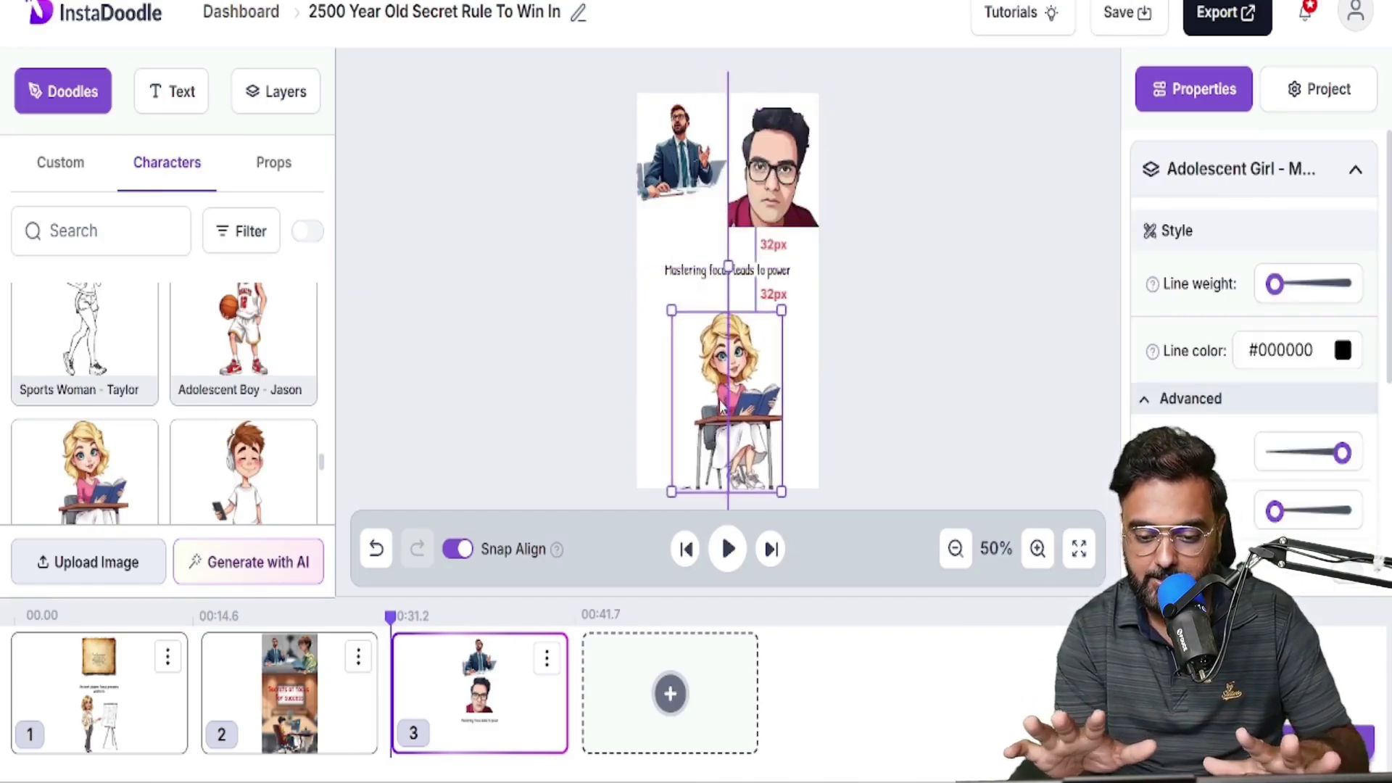
click(773, 175)
click(679, 152)
click(727, 549)
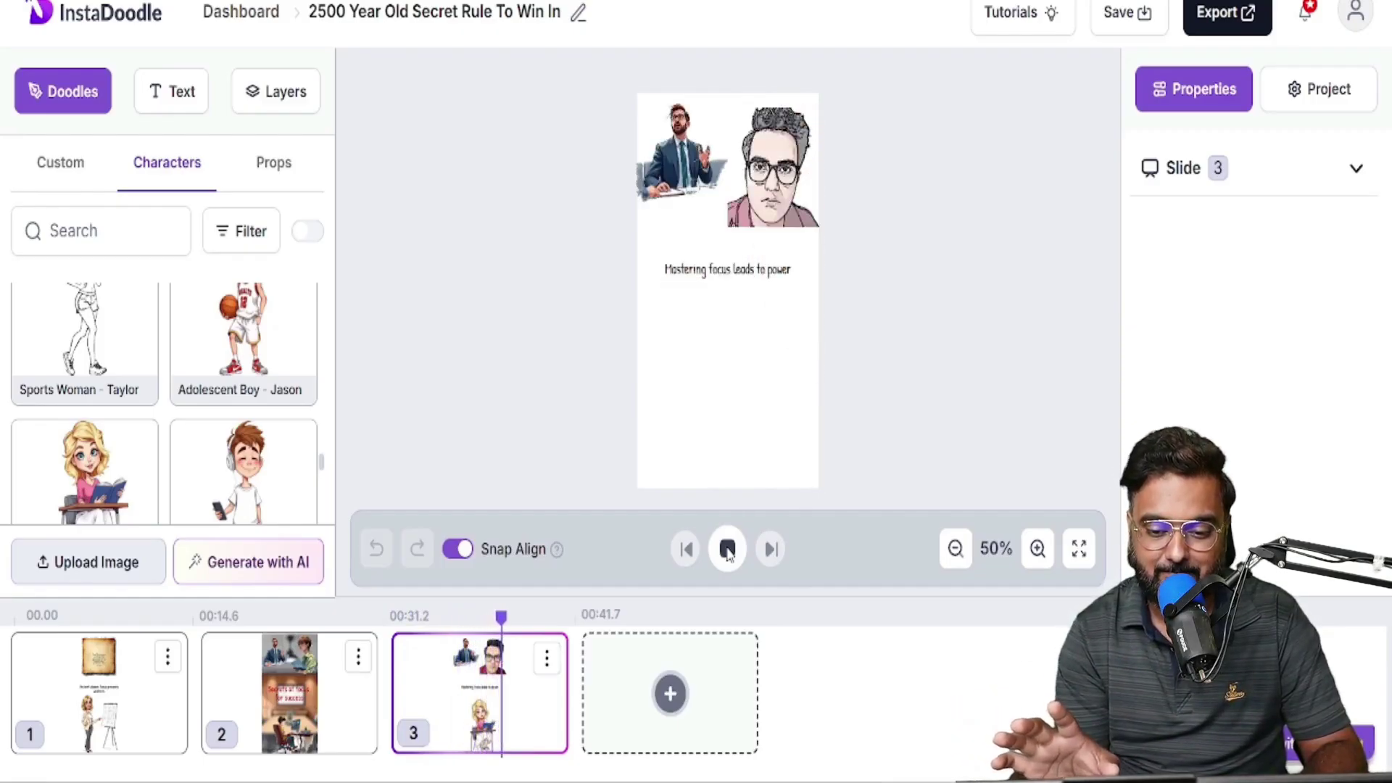
click(728, 549)
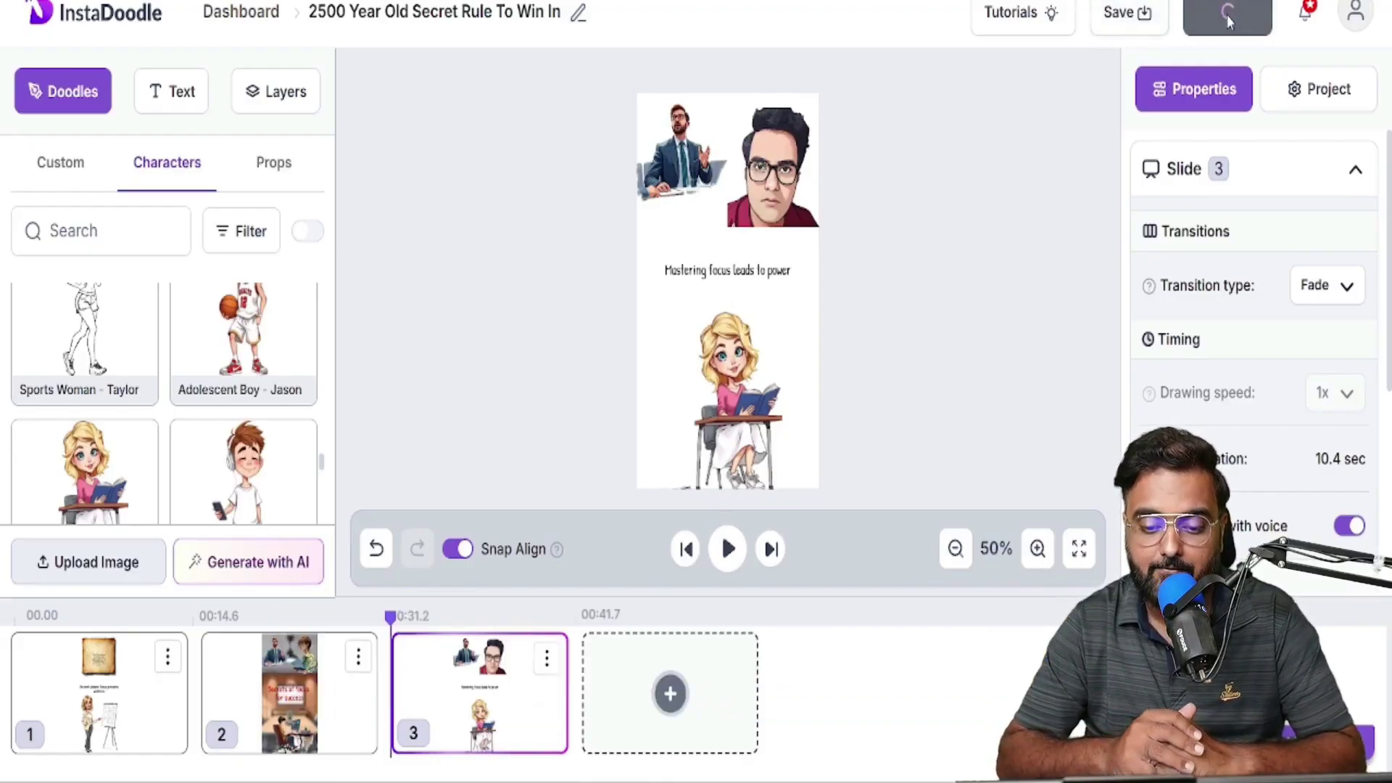
- Render the doodle video at 1080p and download the rendered file
click(1228, 15)
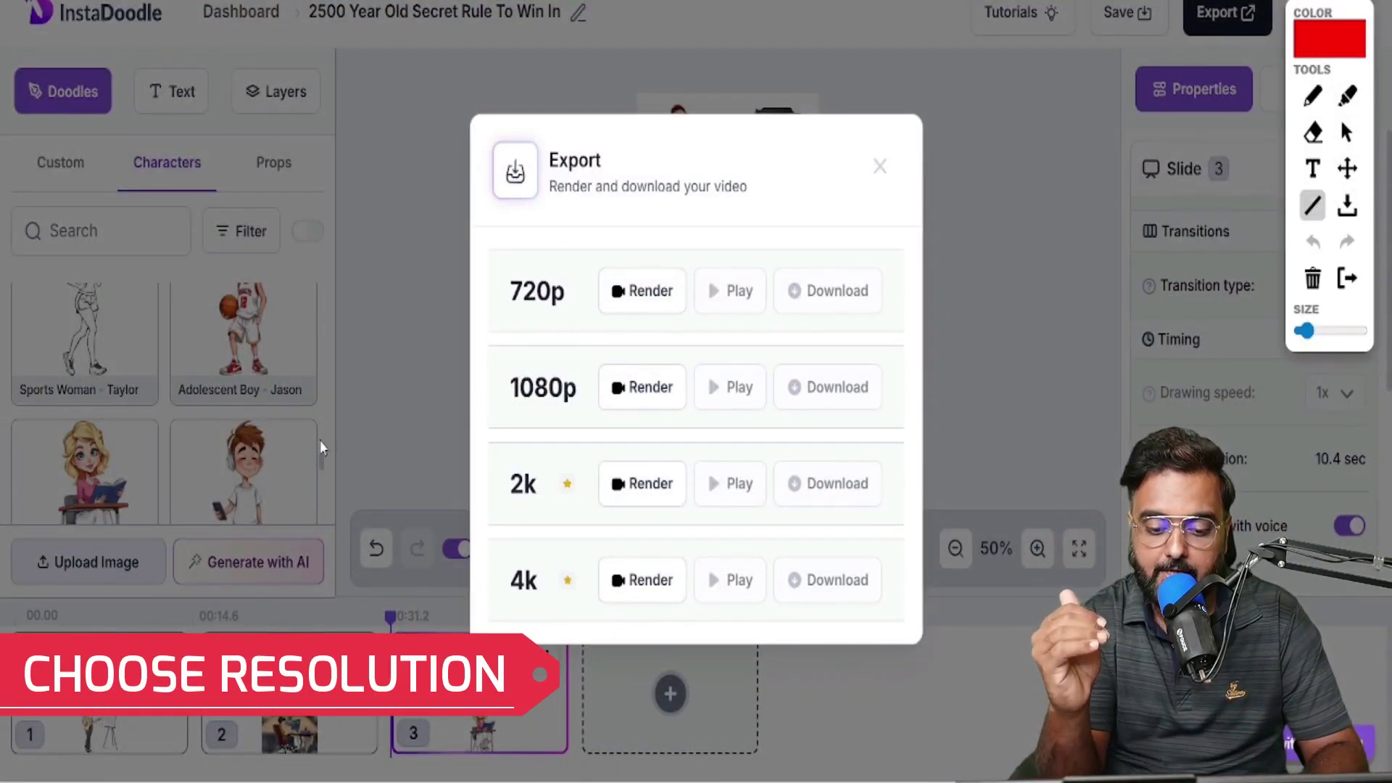
drag(357, 460, 495, 398)
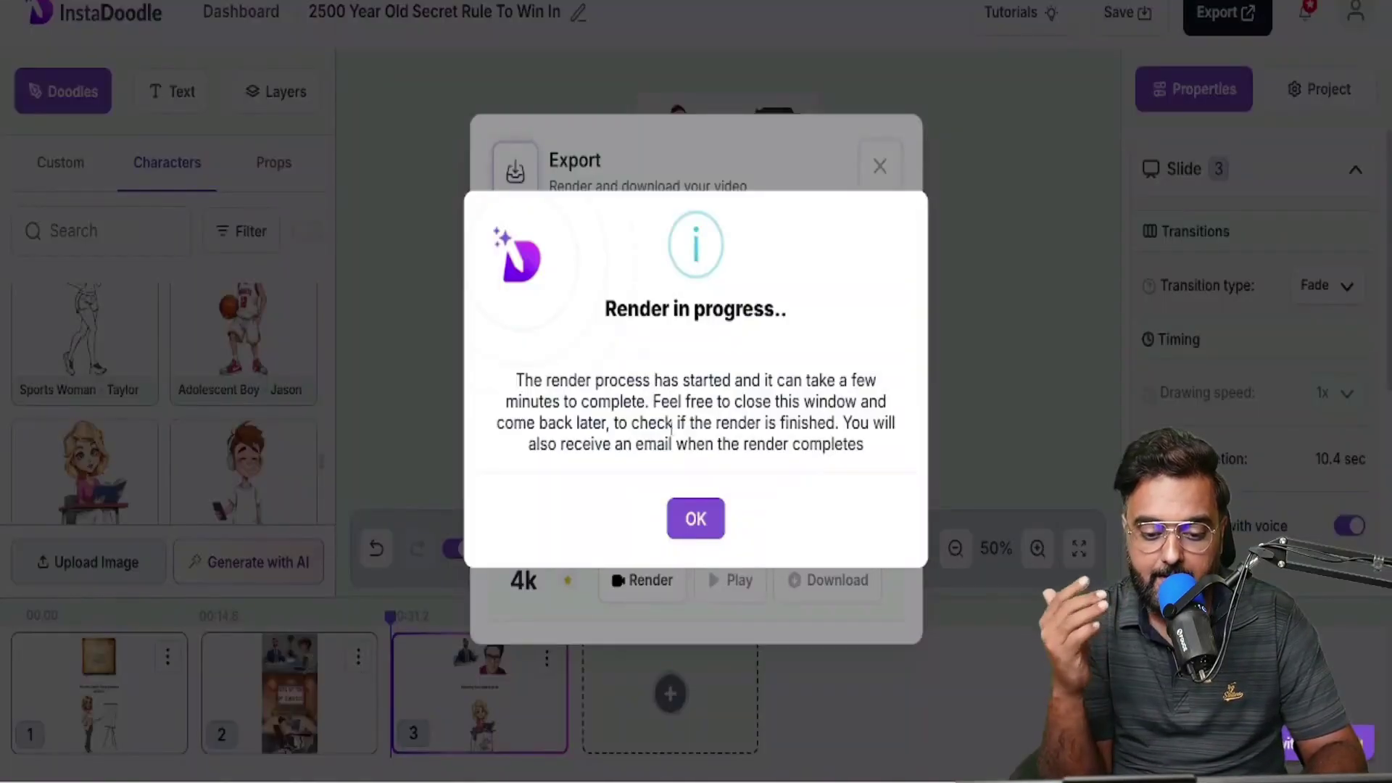
click(696, 523)
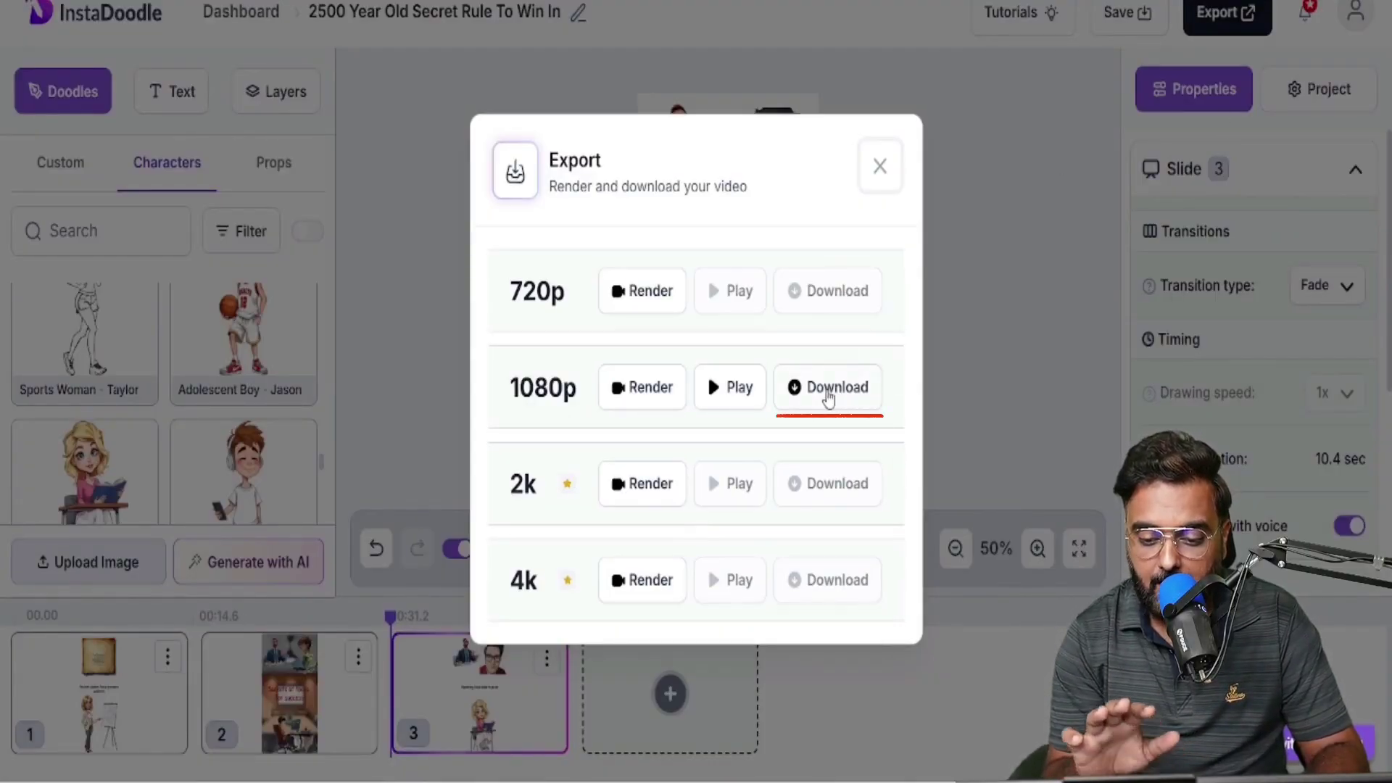
click(827, 393)
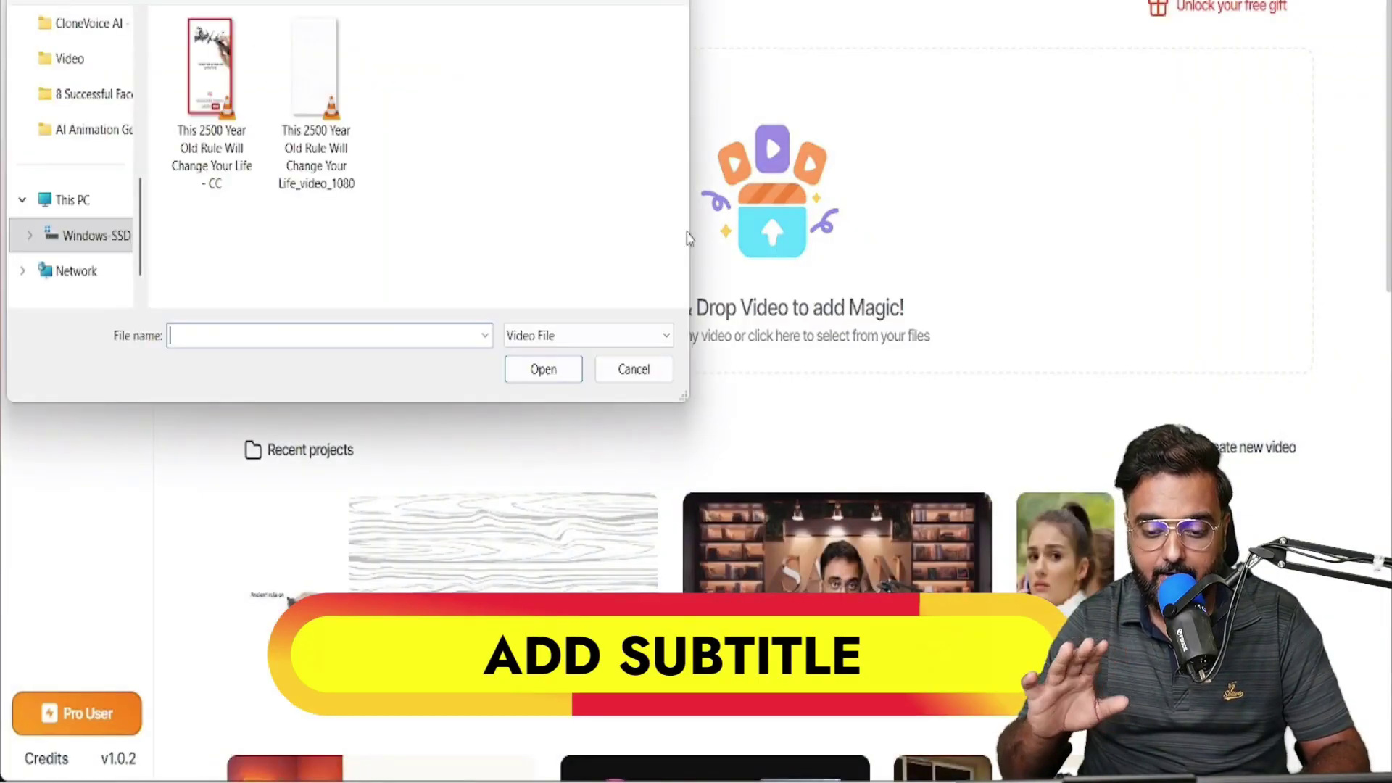
- Load the exported 1080p doodle video from Downloads into ClipMagic
click(81, 23)
click(311, 118)
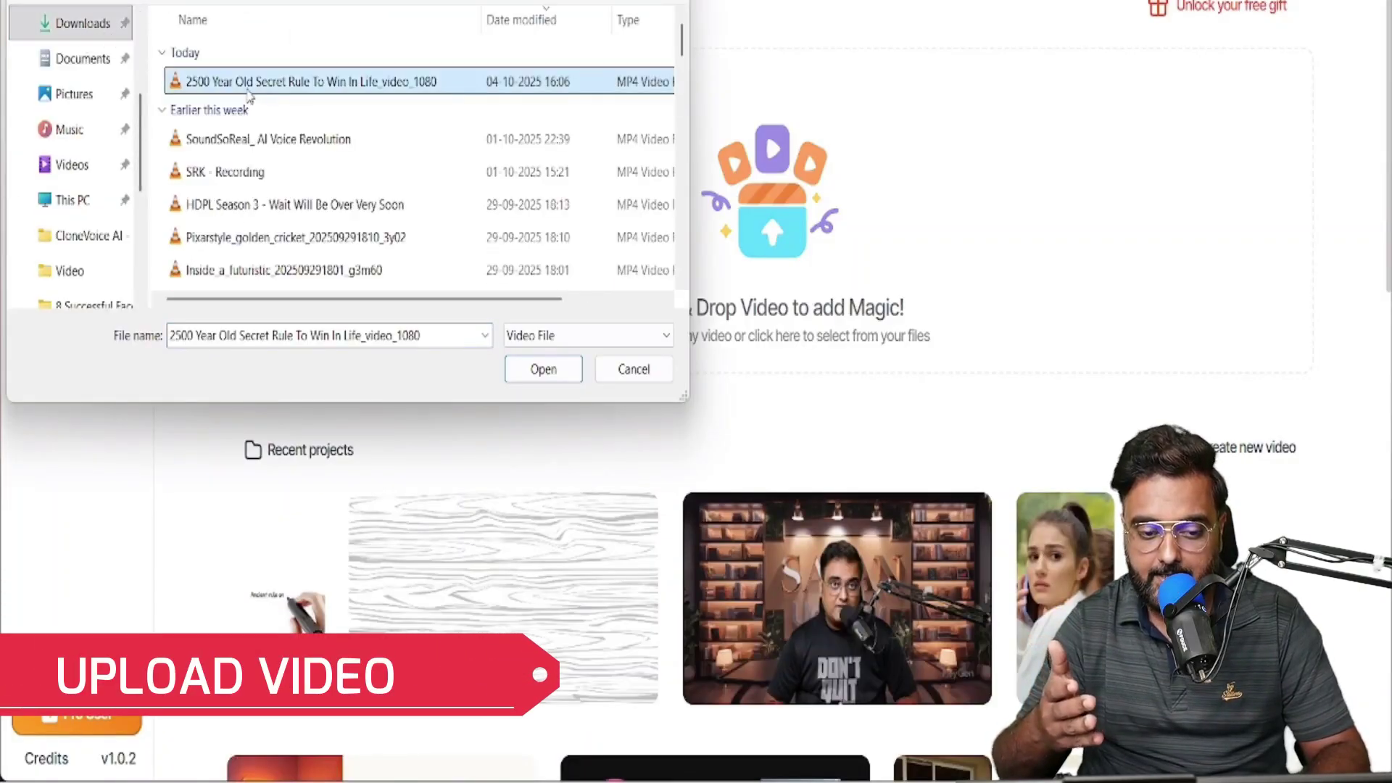
click(543, 369)
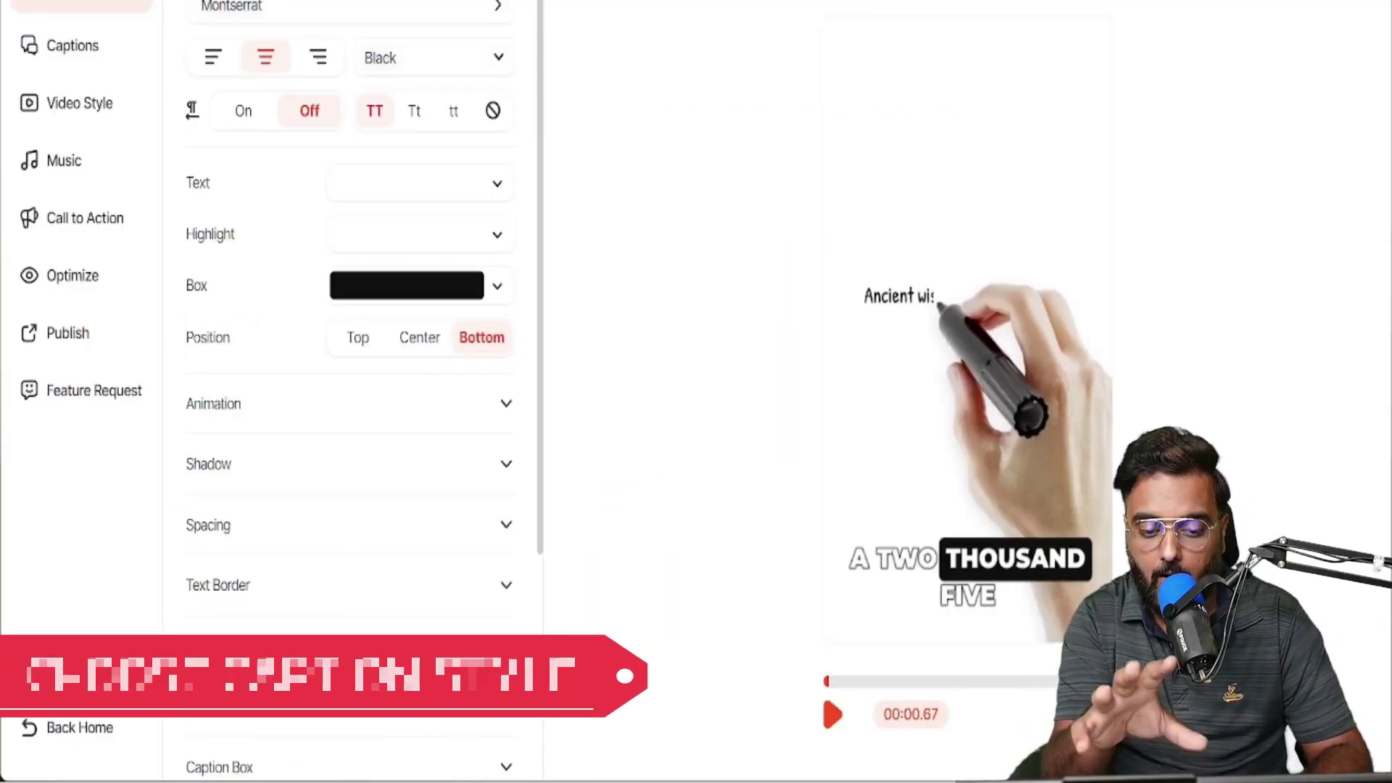
- Set the caption word box colour to red (ce1a1a)
click(496, 286)
click(490, 361)
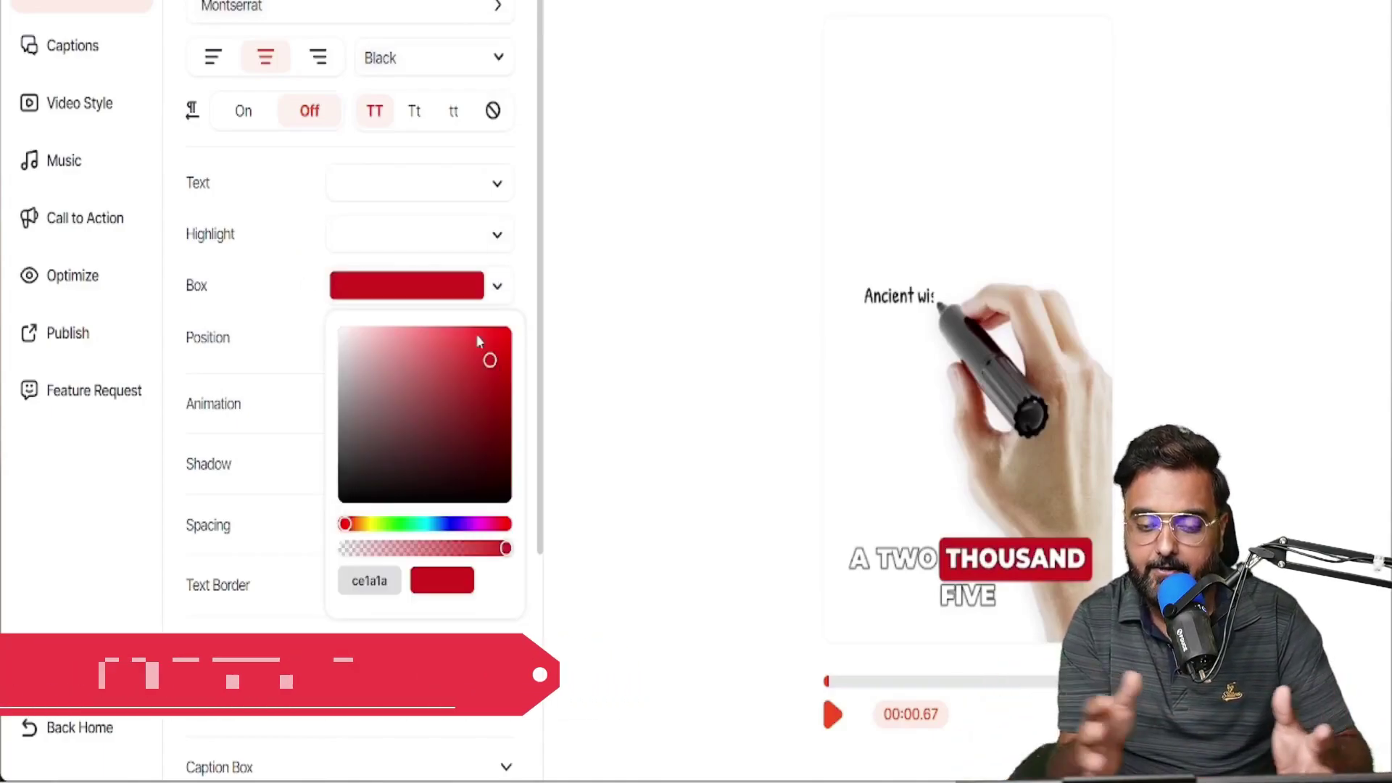
click(261, 271)
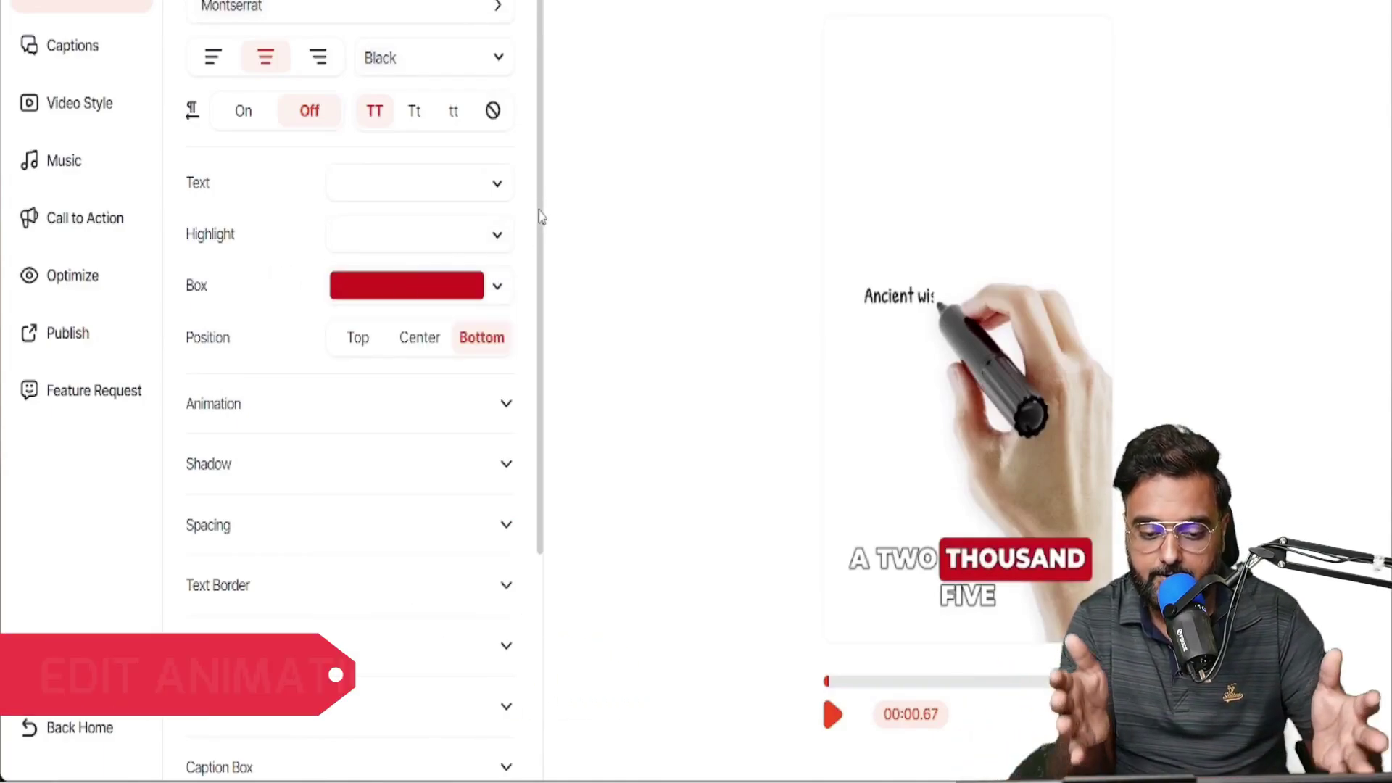
scroll(359, 326, down, 1)
- Try top, centre and bottom caption positions, keep bottom, and review Animation and Caption Box settings
click(358, 252)
click(420, 252)
click(481, 253)
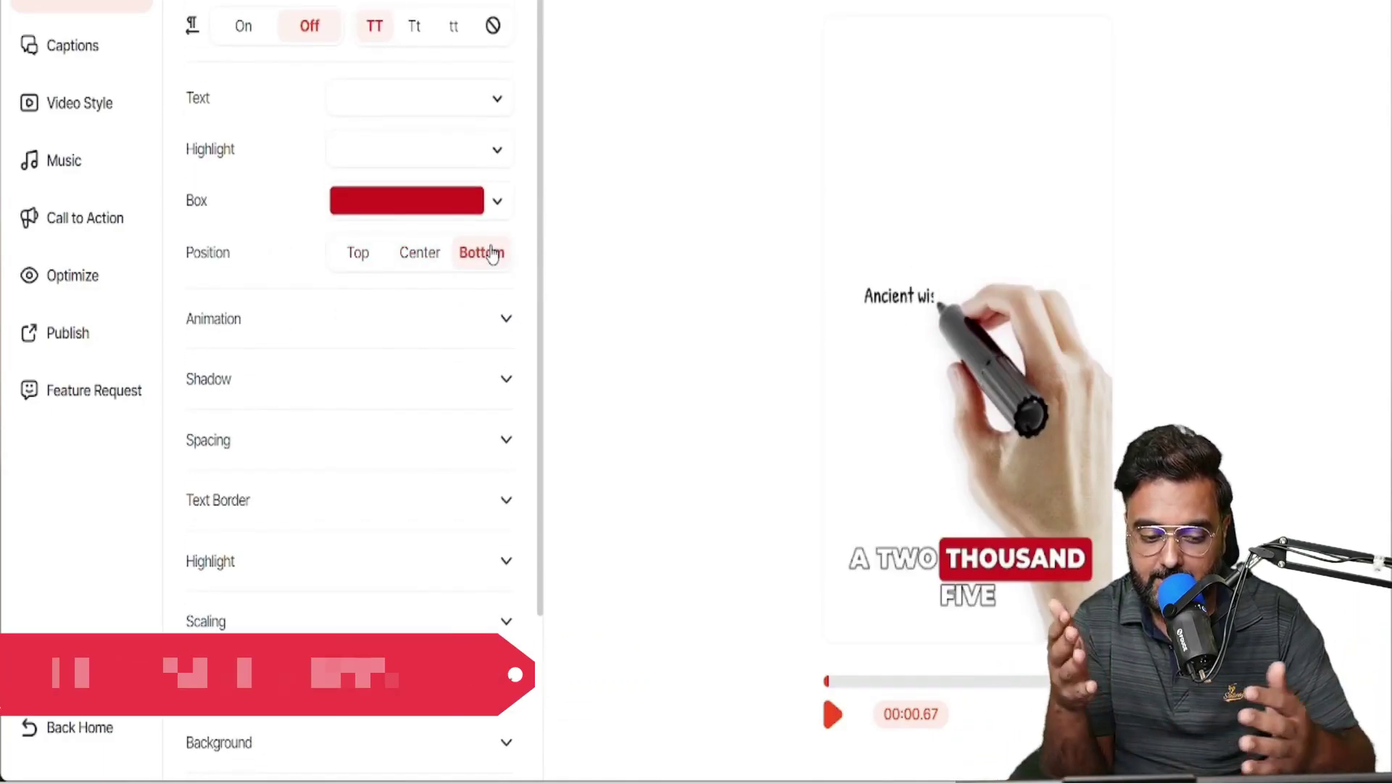
click(506, 319)
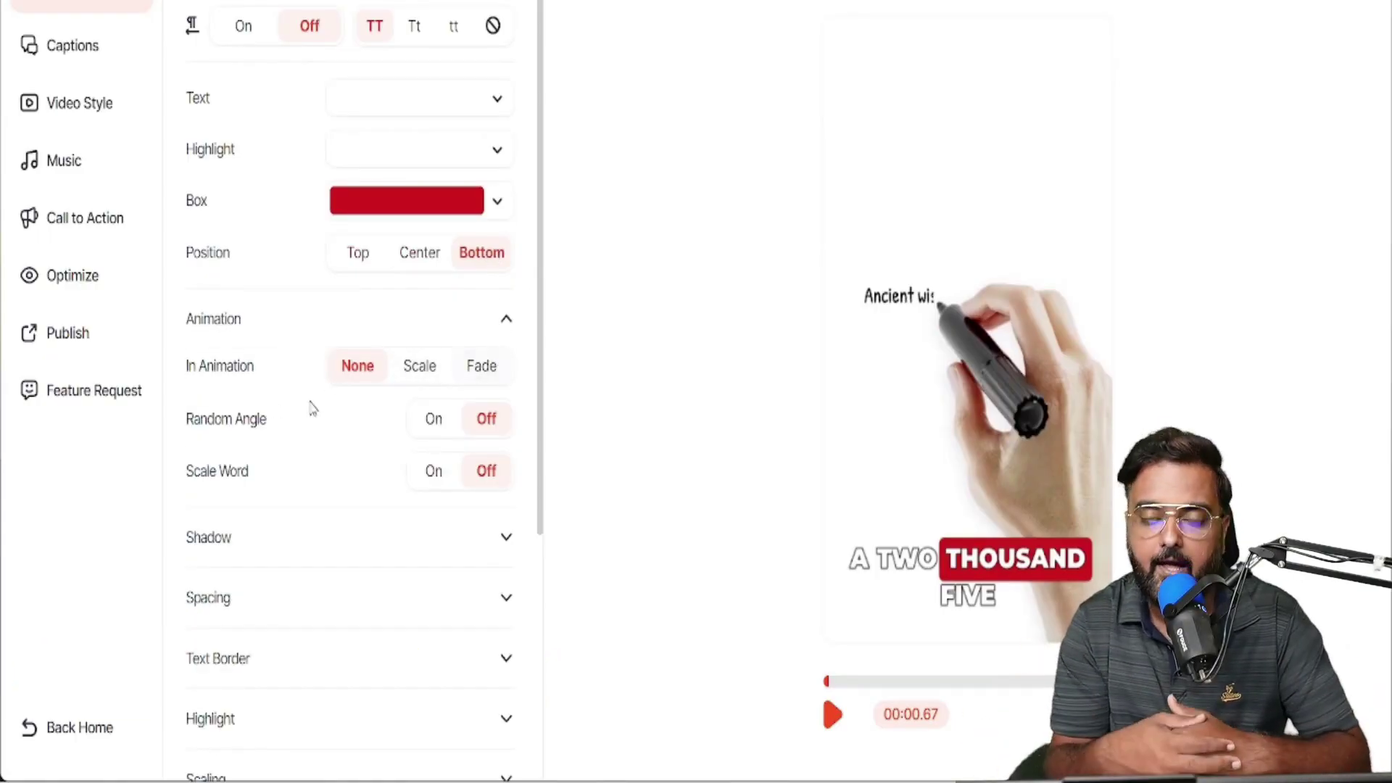
scroll(542, 276, down, 3)
scroll(543, 380, down, 3)
click(505, 462)
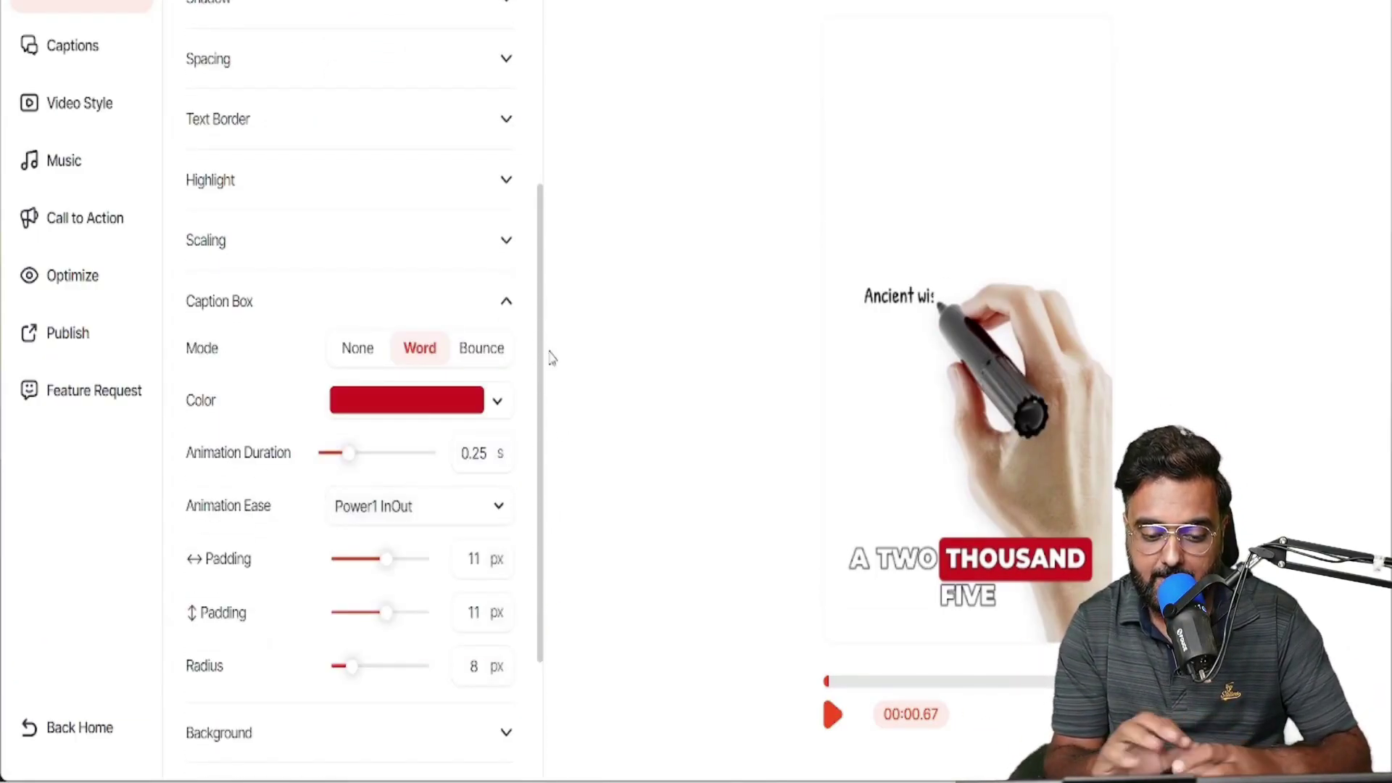
scroll(550, 354, down, 2)
scroll(544, 392, down, 1)
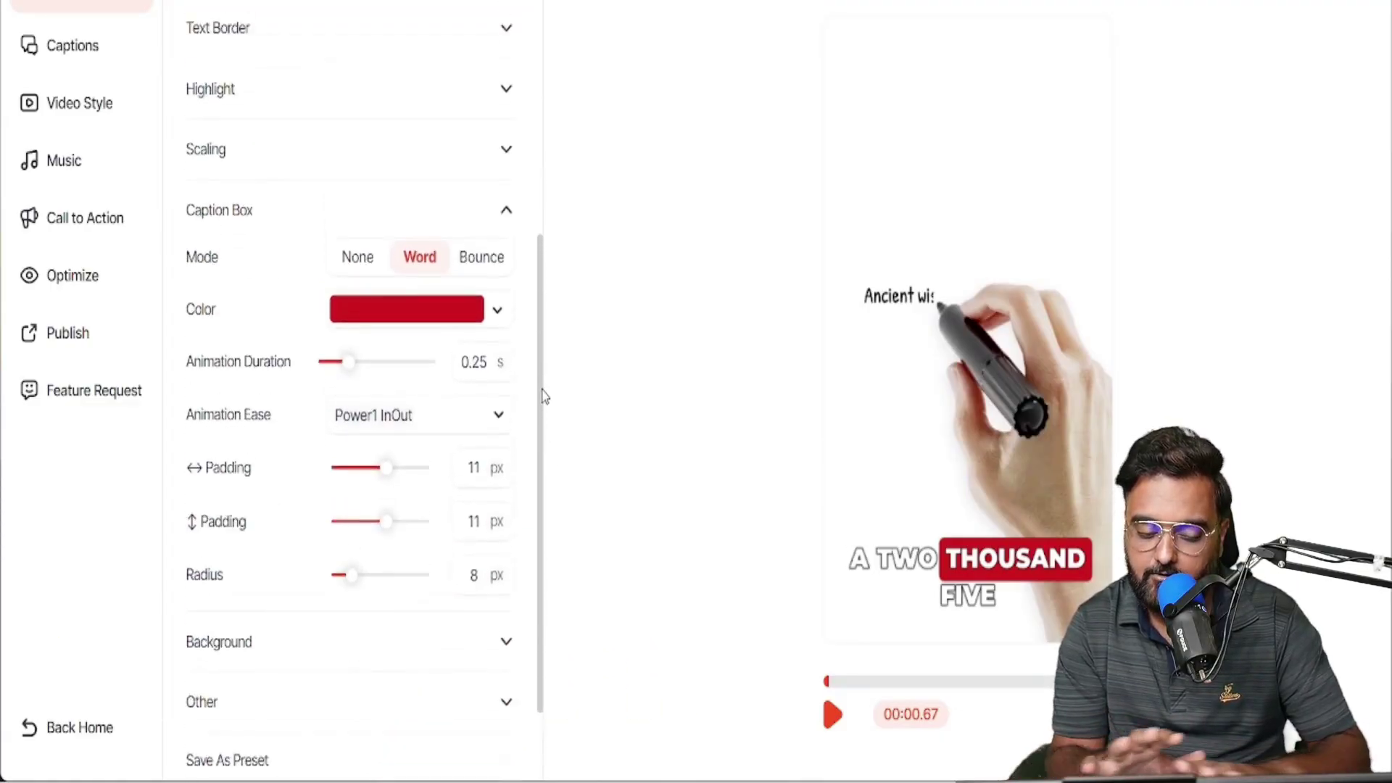
scroll(544, 395, up, 3)
scroll(544, 218, up, 3)
click(72, 46)
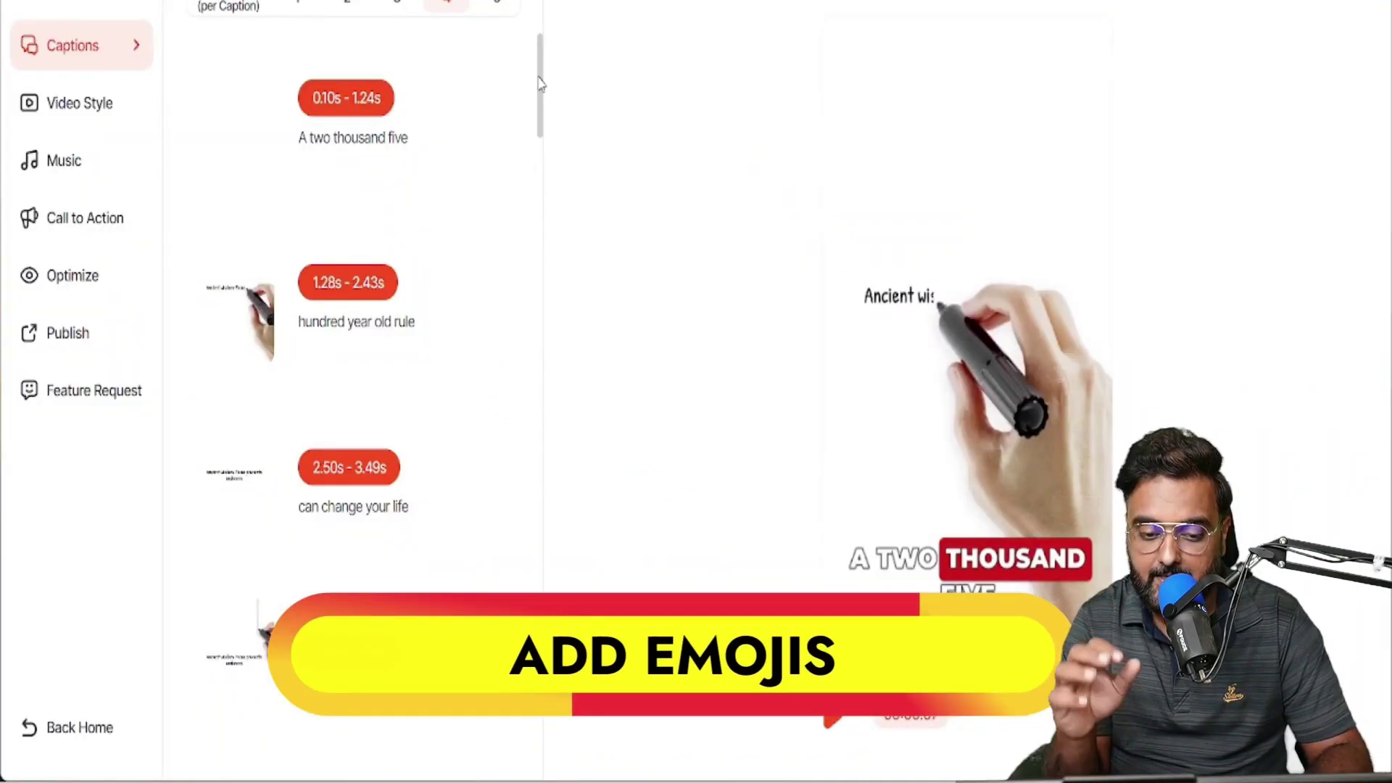
scroll(536, 150, down, 4)
scroll(536, 151, down, 4)
scroll(536, 217, down, 4)
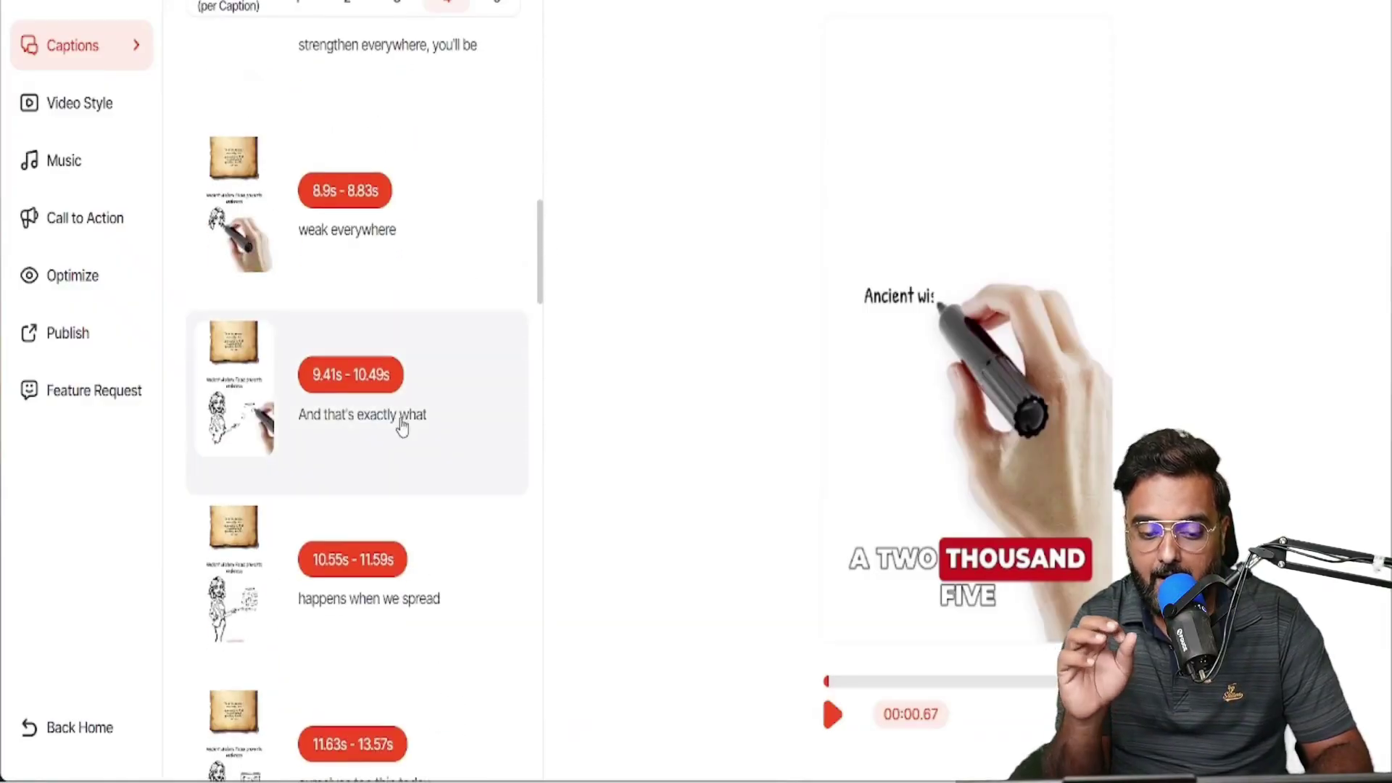
scroll(401, 427, down, 5)
scroll(435, 381, down, 5)
- Apply the Halloween Sale style and delete its 70% OFF and HALLOWEEN headline texts
click(359, 349)
scroll(541, 418, down, 5)
drag(540, 418, 548, 476)
click(79, 103)
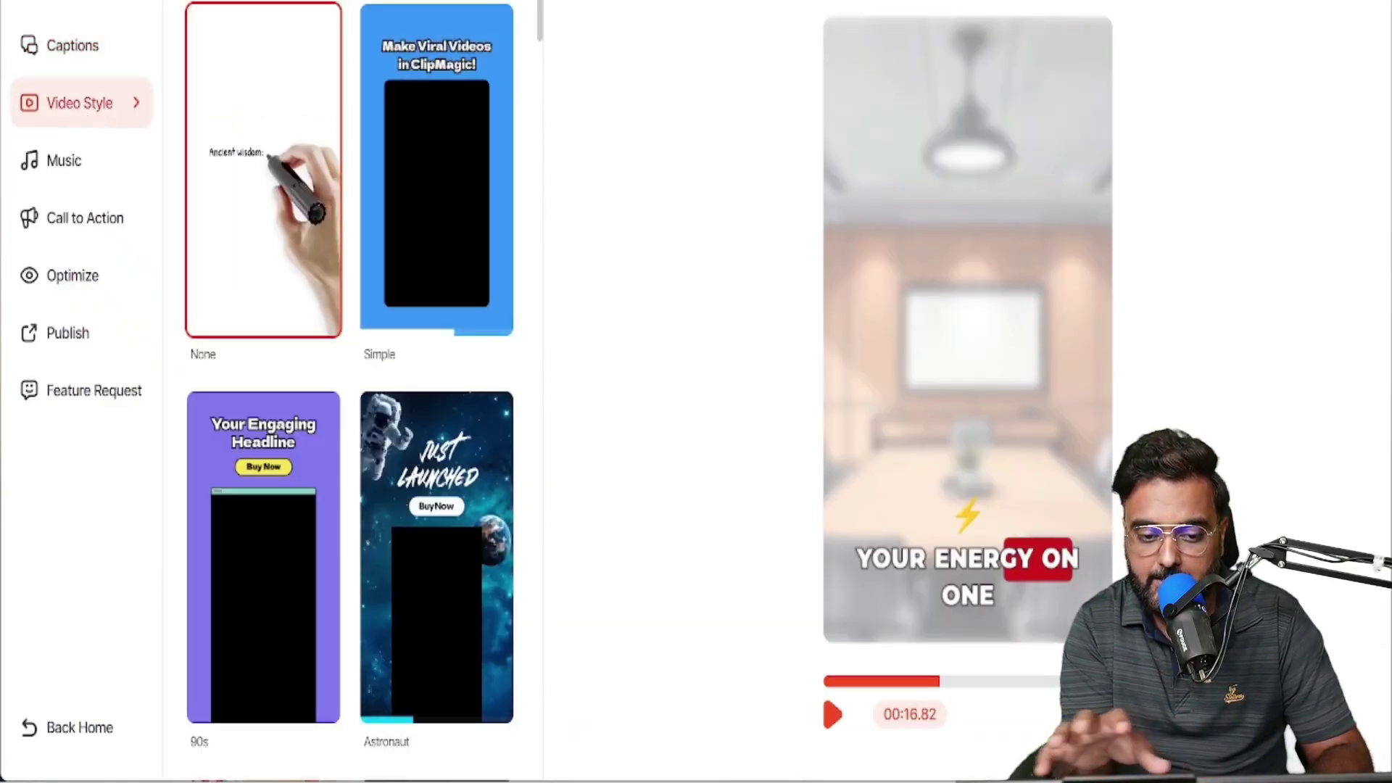
scroll(348, 392, down, 5)
scroll(435, 326, down, 5)
scroll(538, 297, down, 1)
click(435, 468)
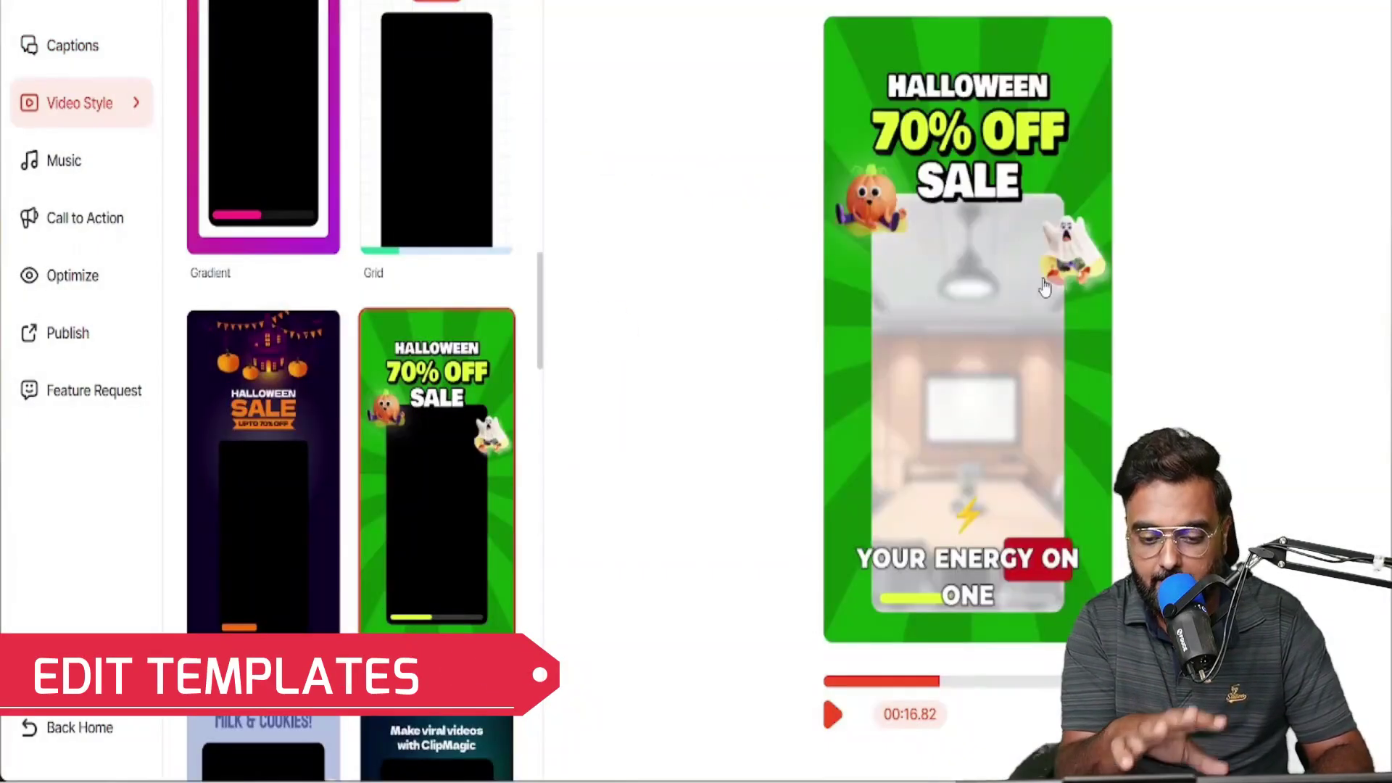
key(Delete)
click(969, 87)
key(Delete)
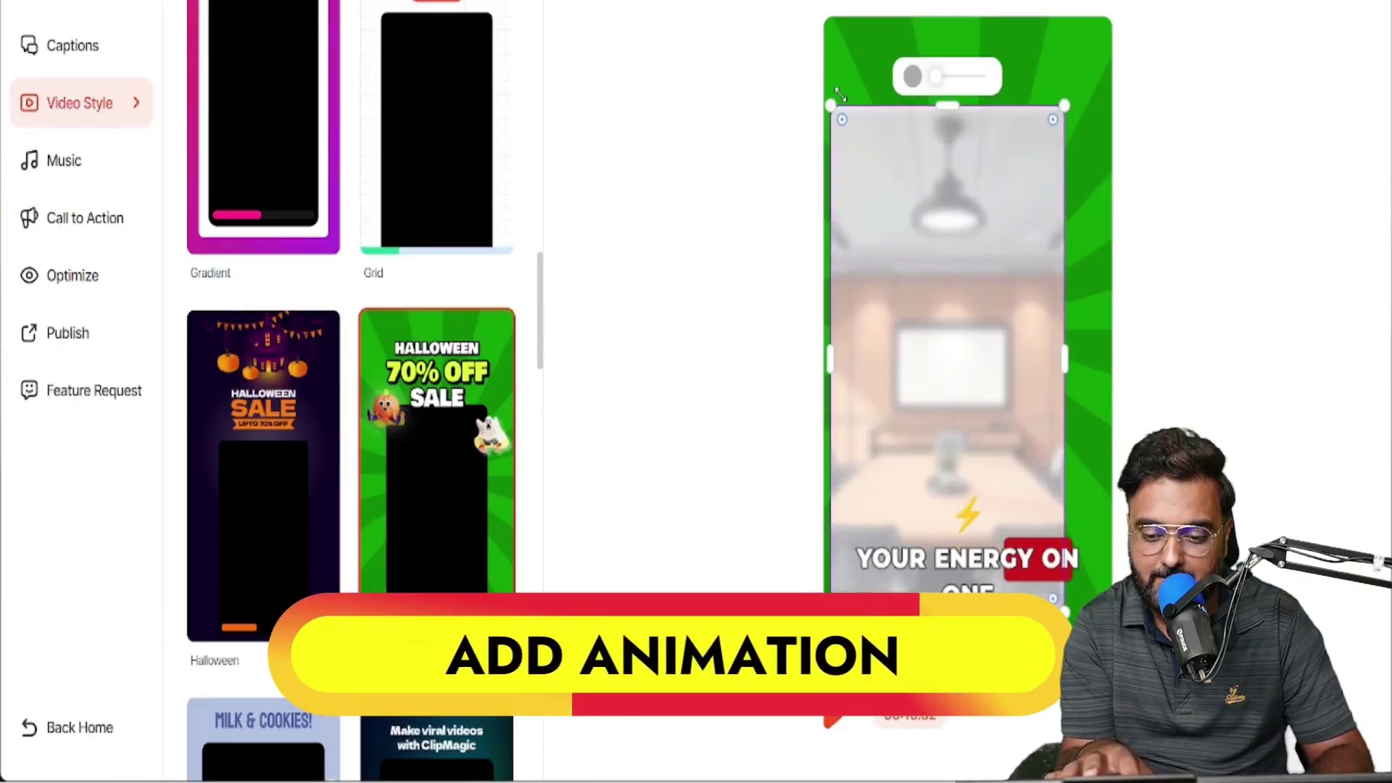
- Stretch the video to the frame bottom, give it a red border, and preview it
drag(966, 614, 967, 640)
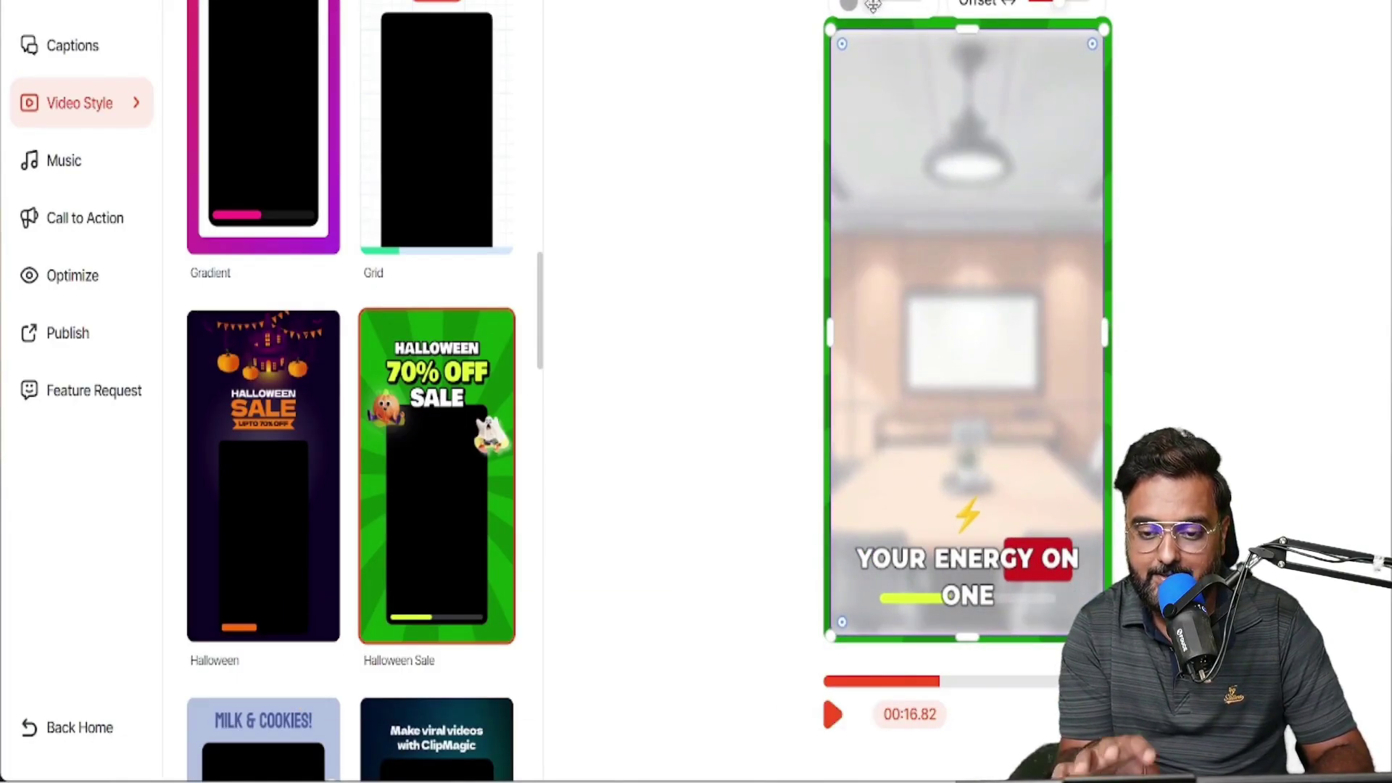
click(849, 9)
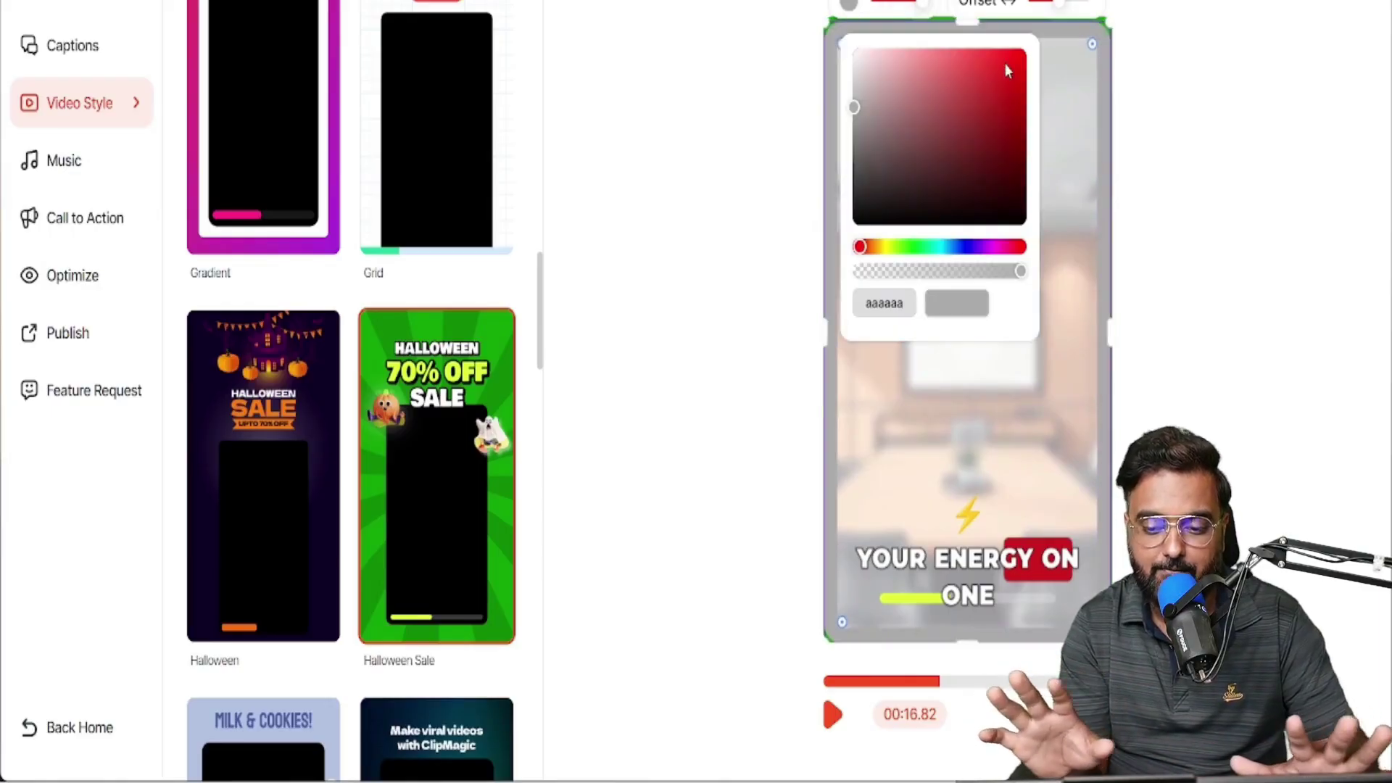
click(1004, 63)
click(965, 27)
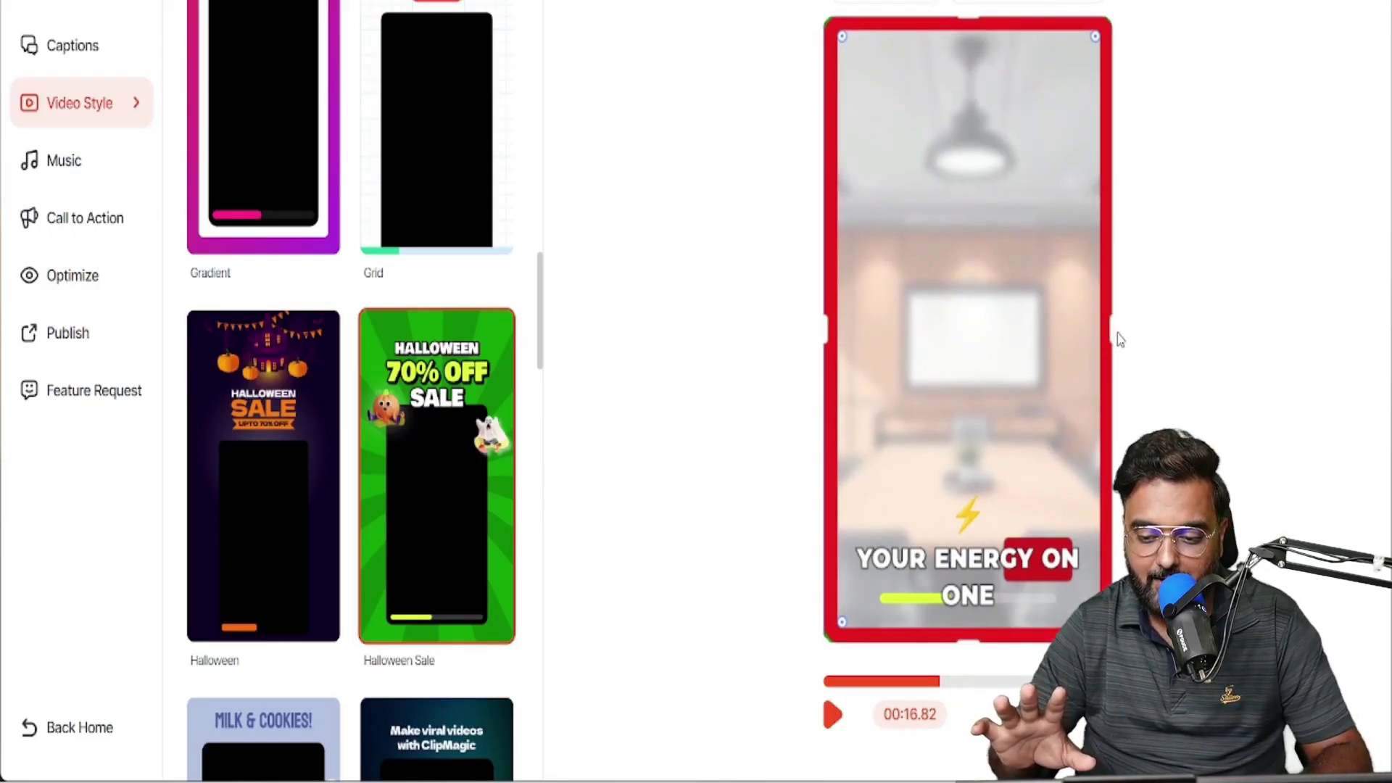
click(833, 716)
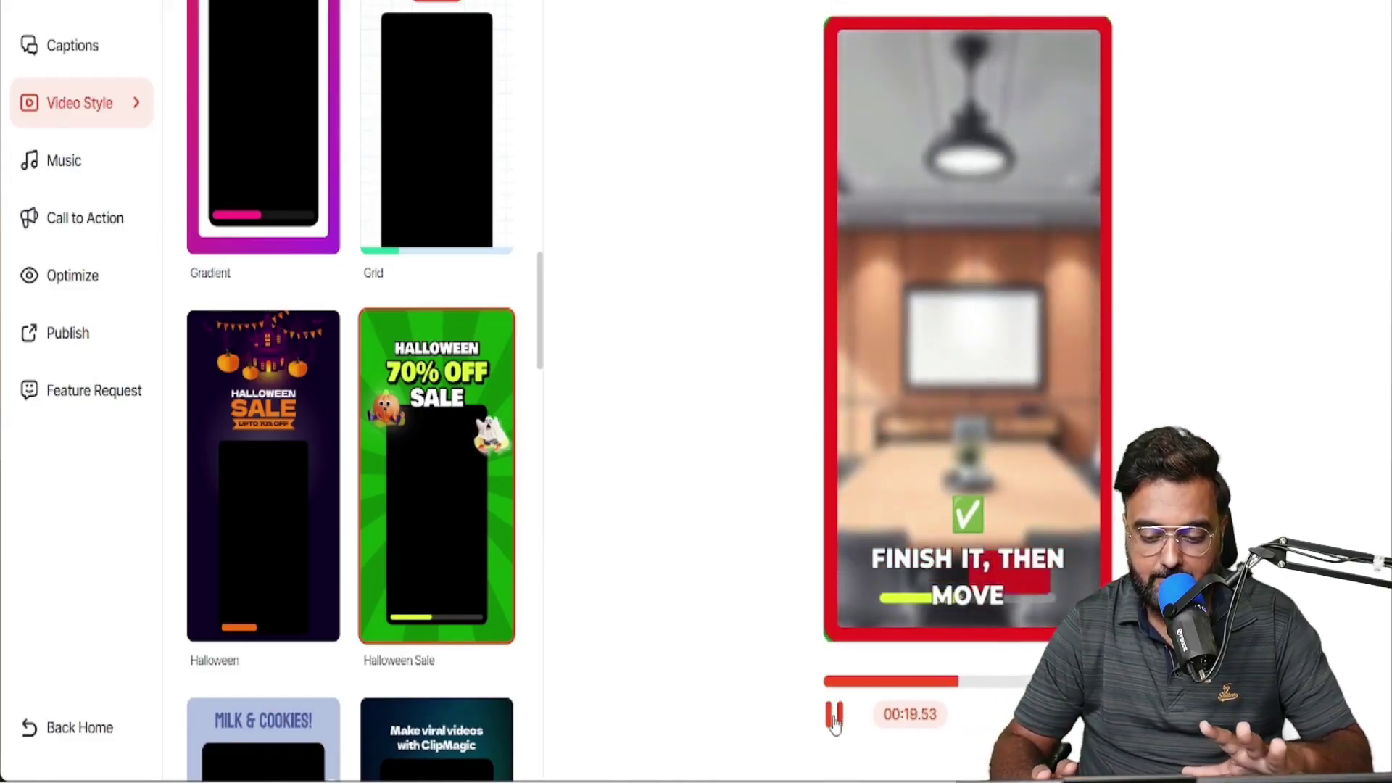
click(64, 160)
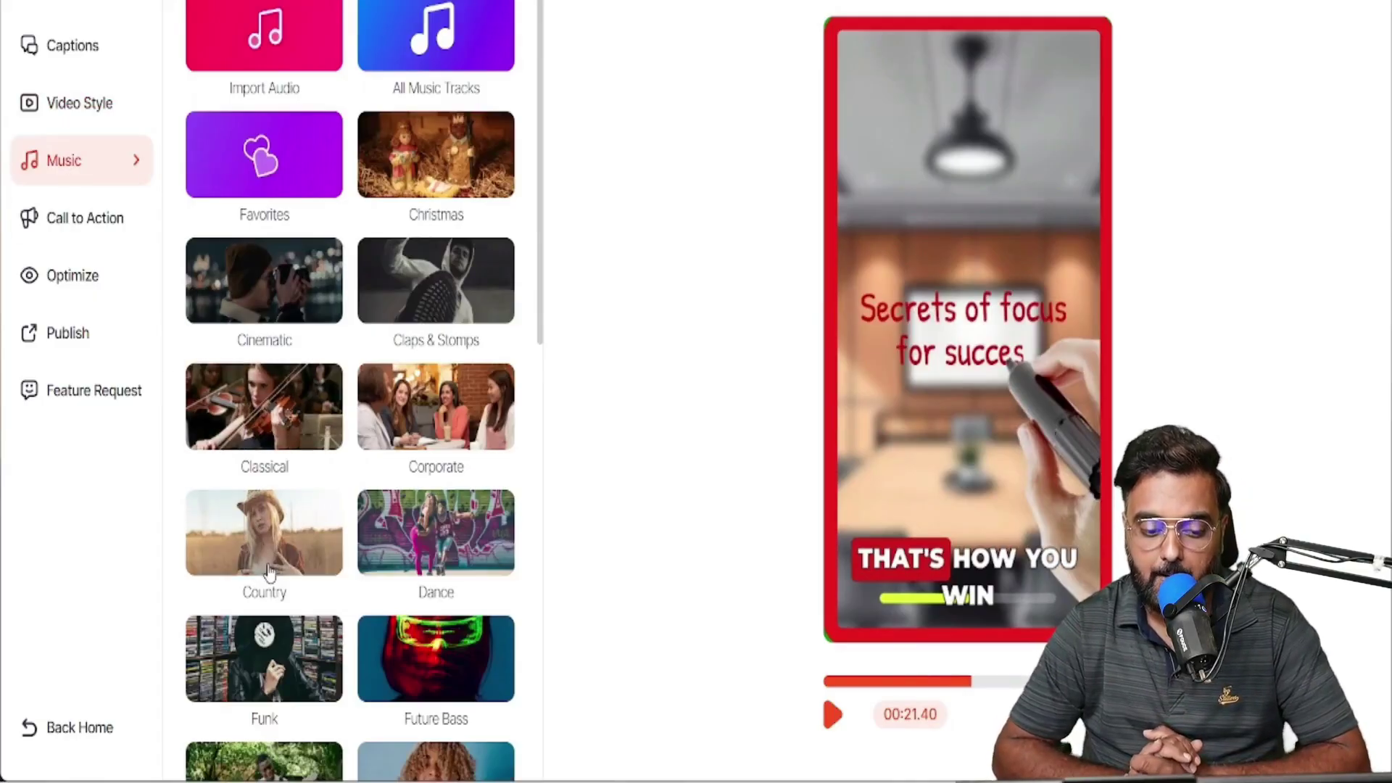
- Add the Country track 'Break it down' as background music with slightly raised volume
click(268, 569)
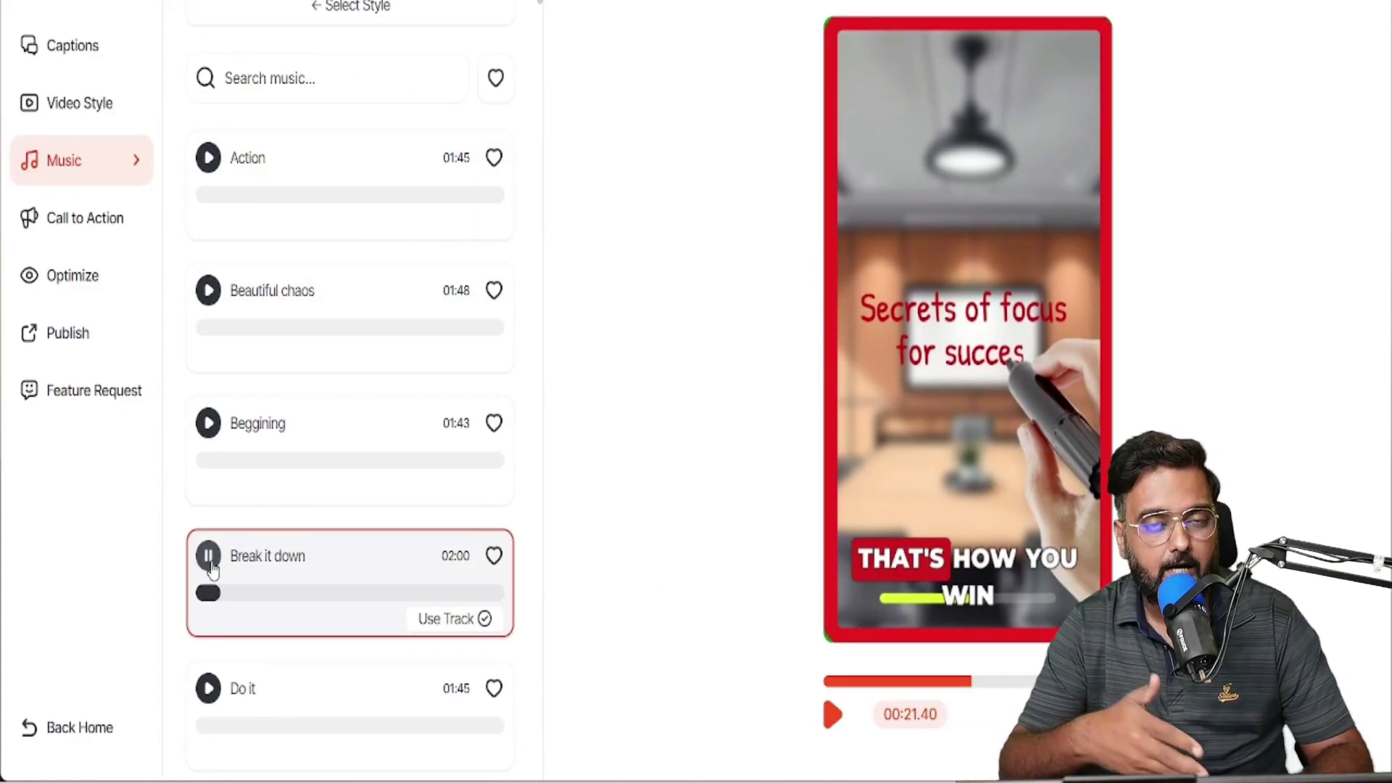
click(448, 619)
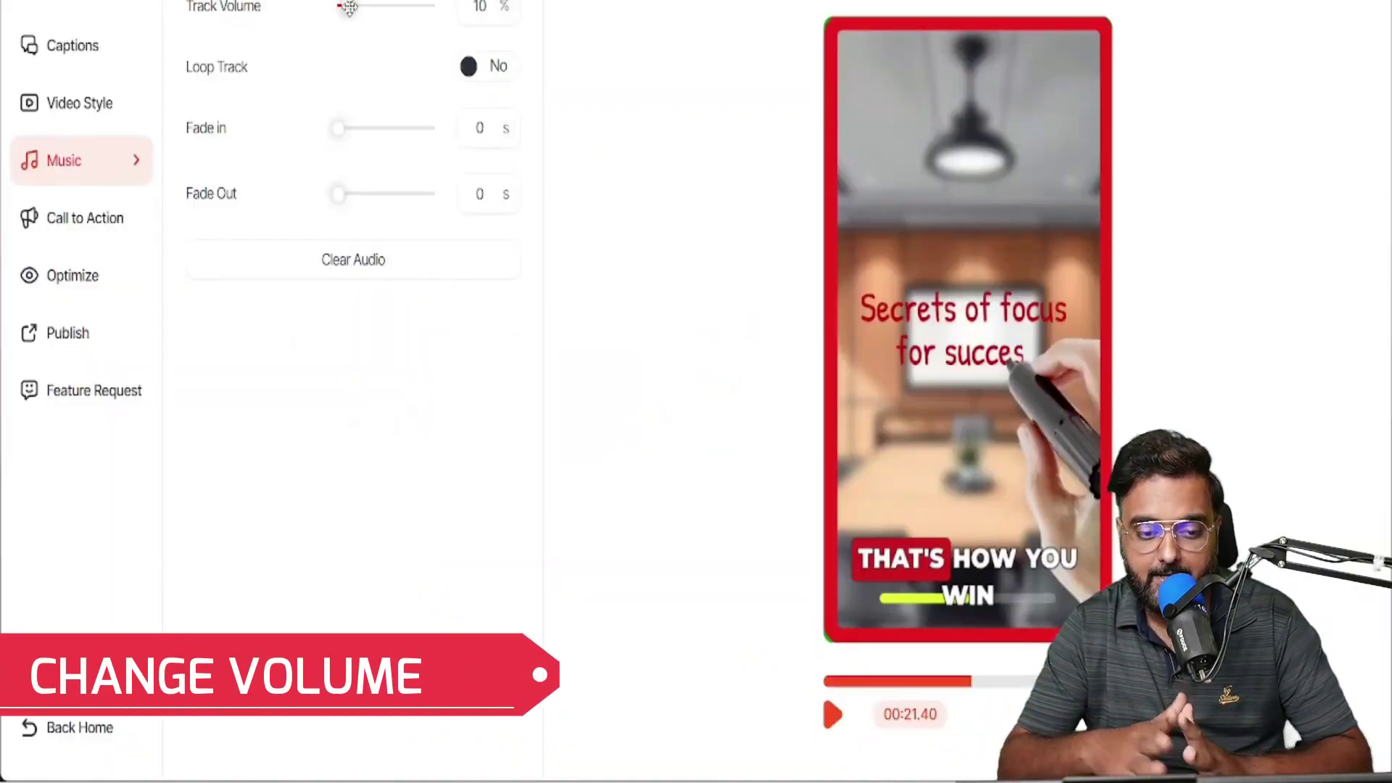
drag(341, 6, 353, 9)
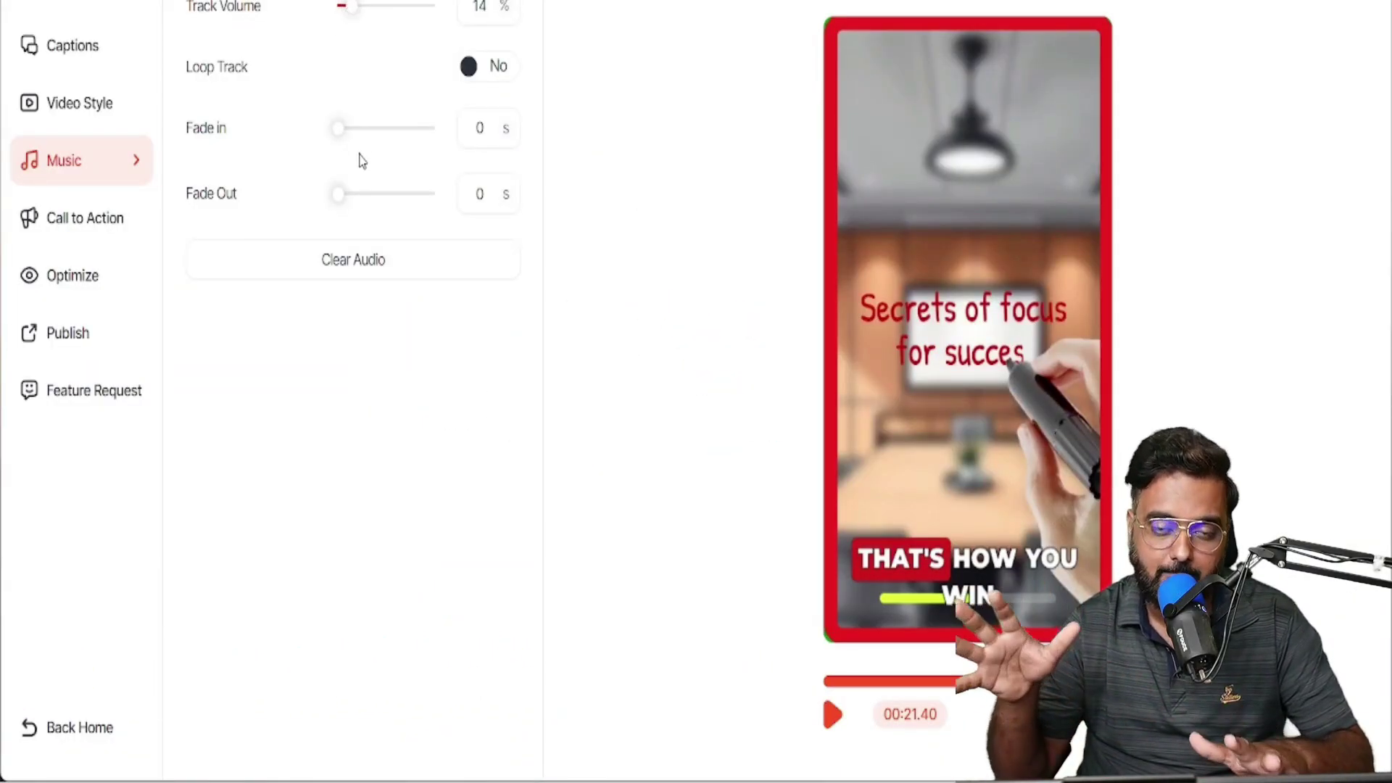
- Publish the video, reusing the doodle file name with the _video_1080 suffix selected for editing
click(67, 334)
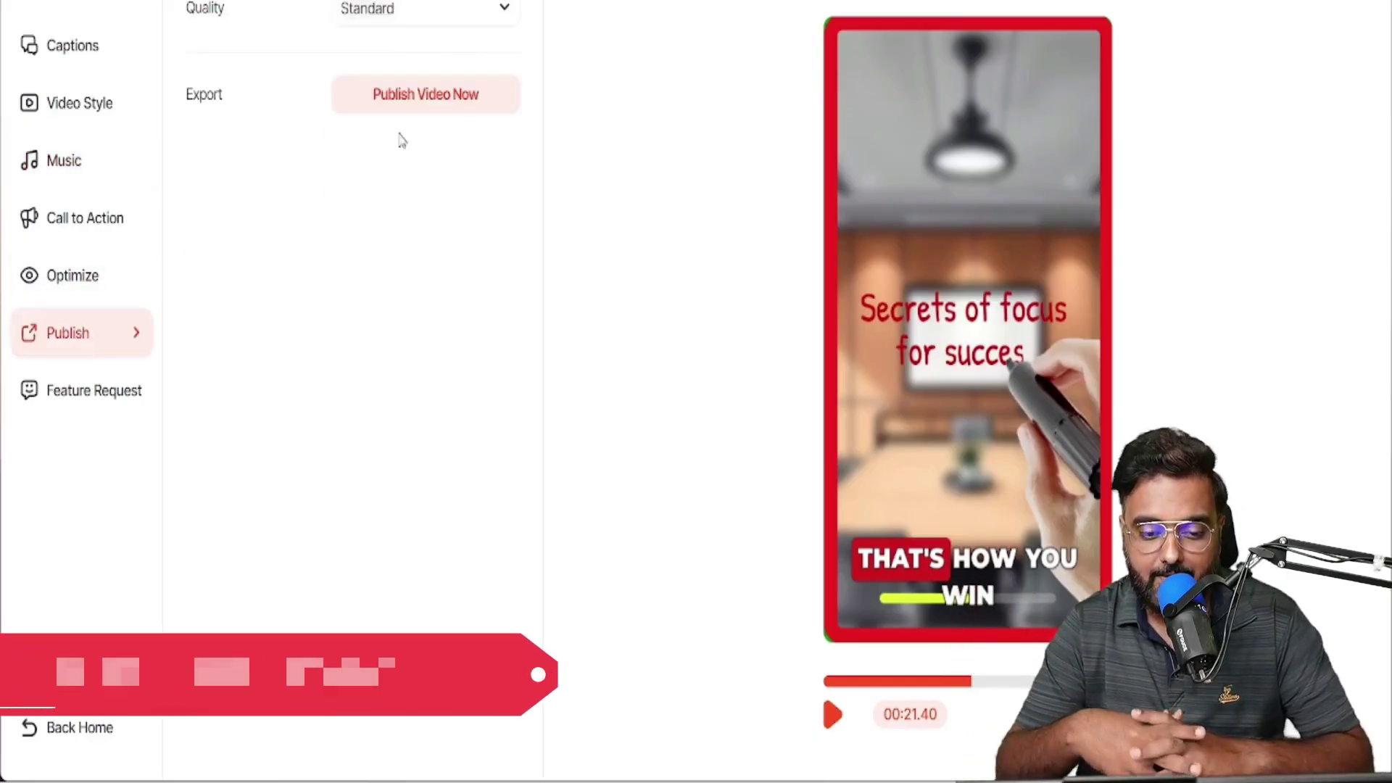
click(445, 106)
click(309, 82)
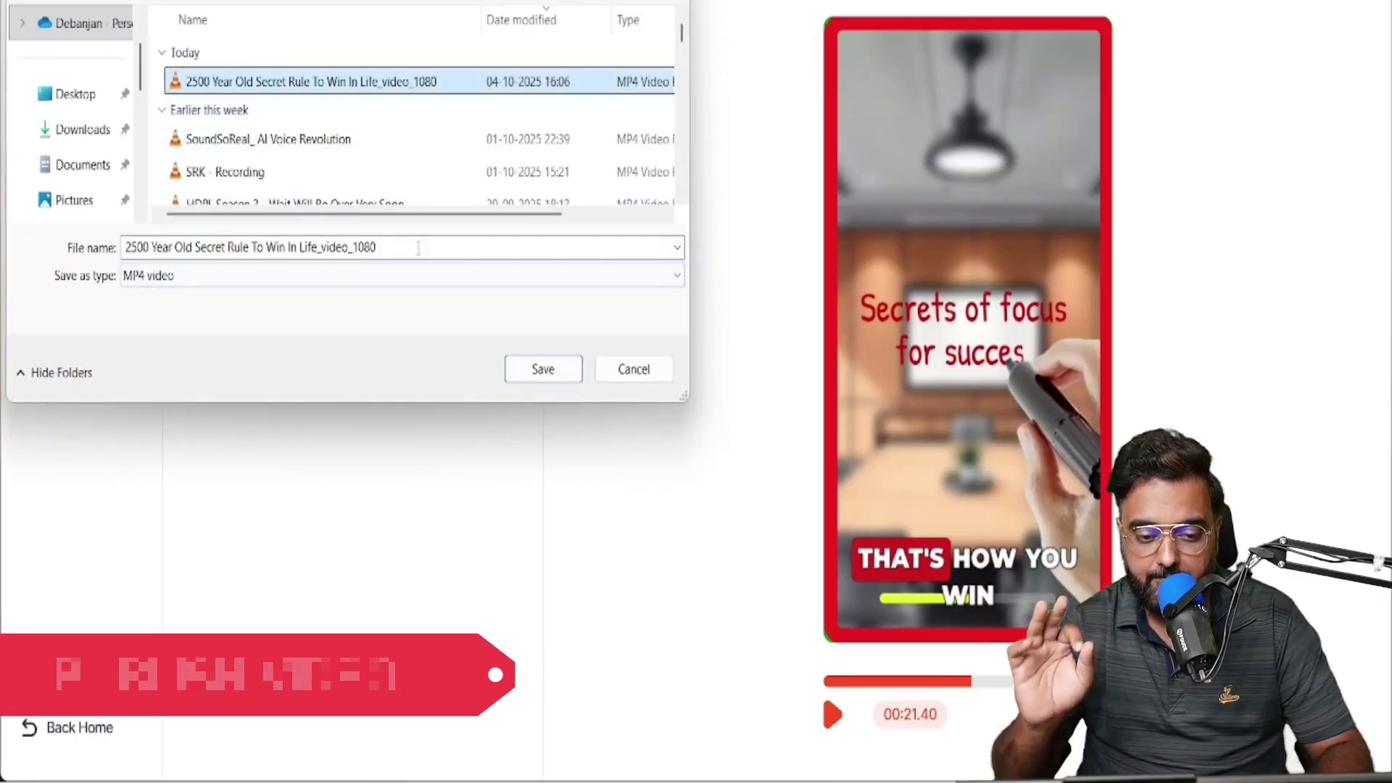
drag(376, 248, 318, 247)
text(- CC)
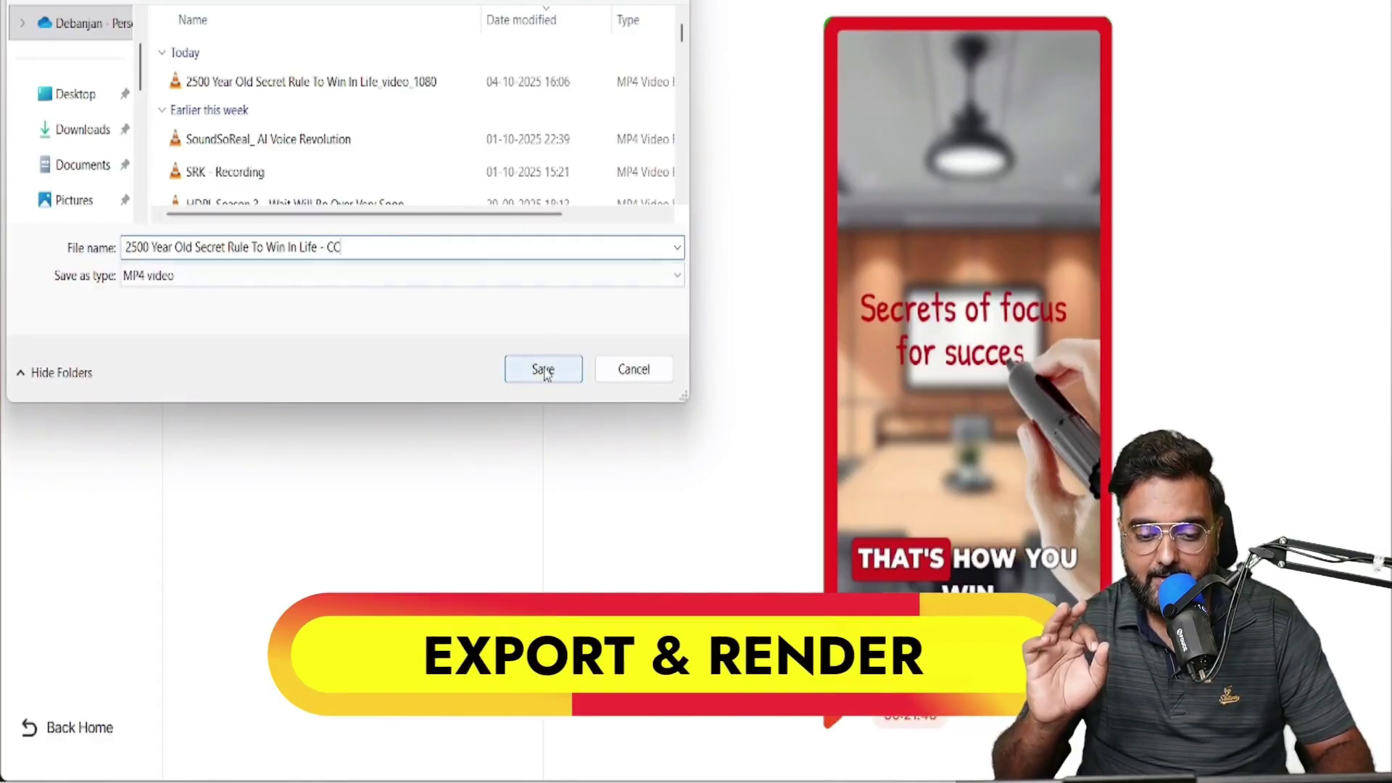
click(544, 370)
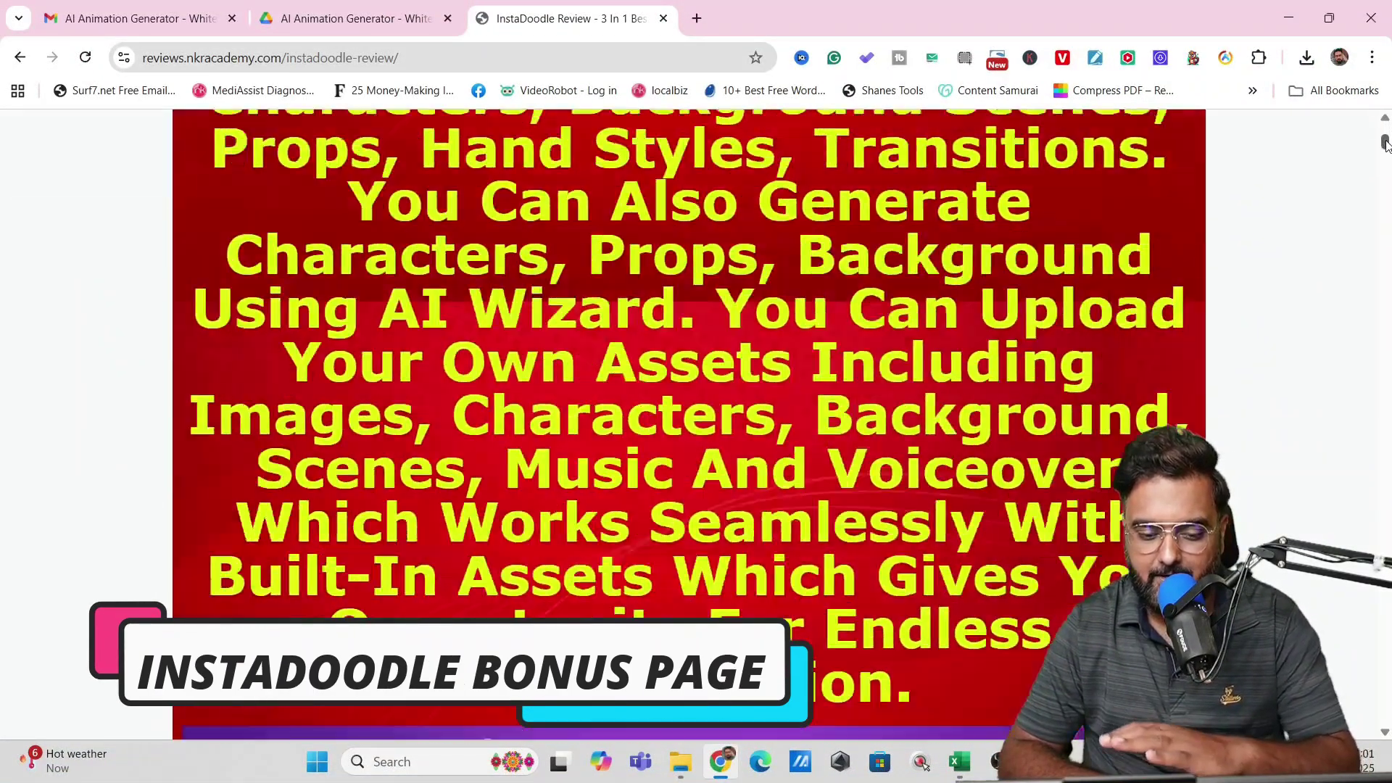
drag(1386, 132, 1385, 160)
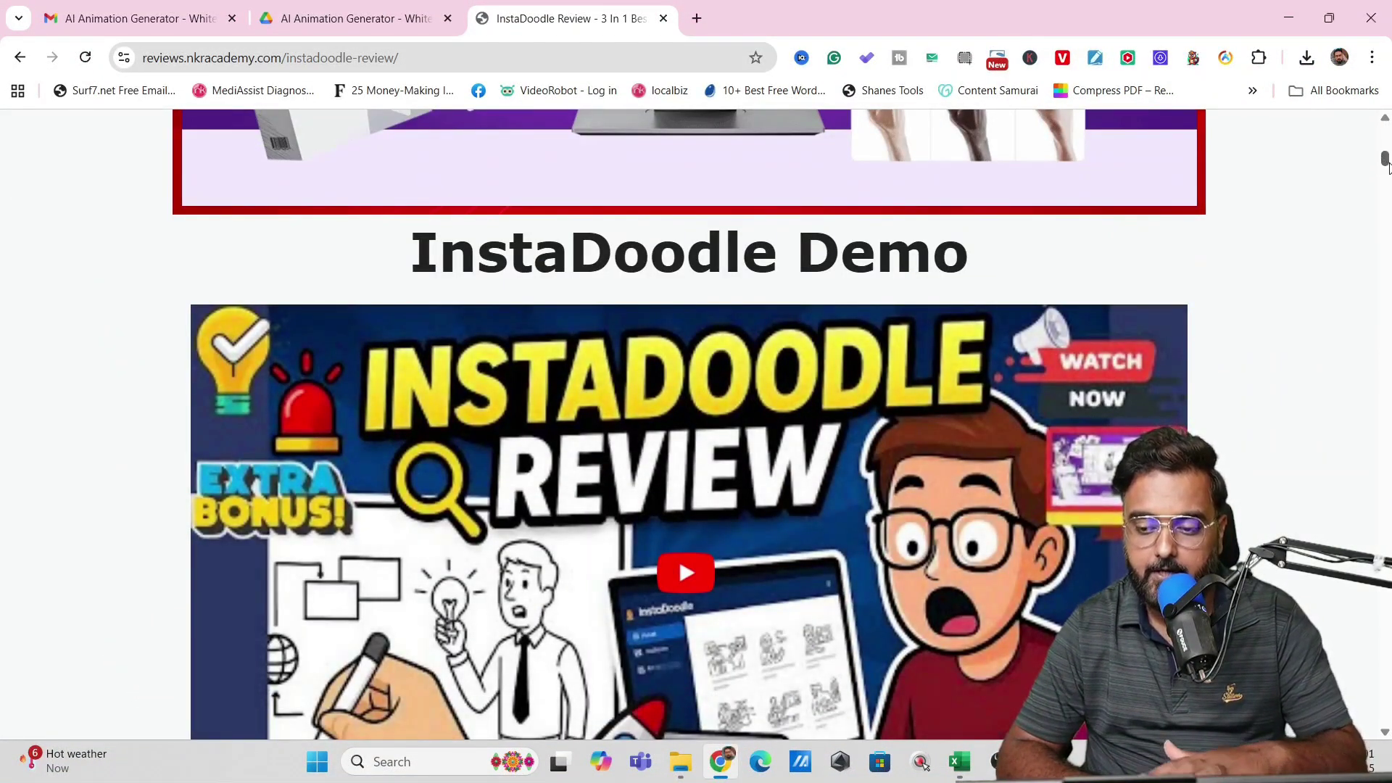
drag(1385, 160, 1384, 696)
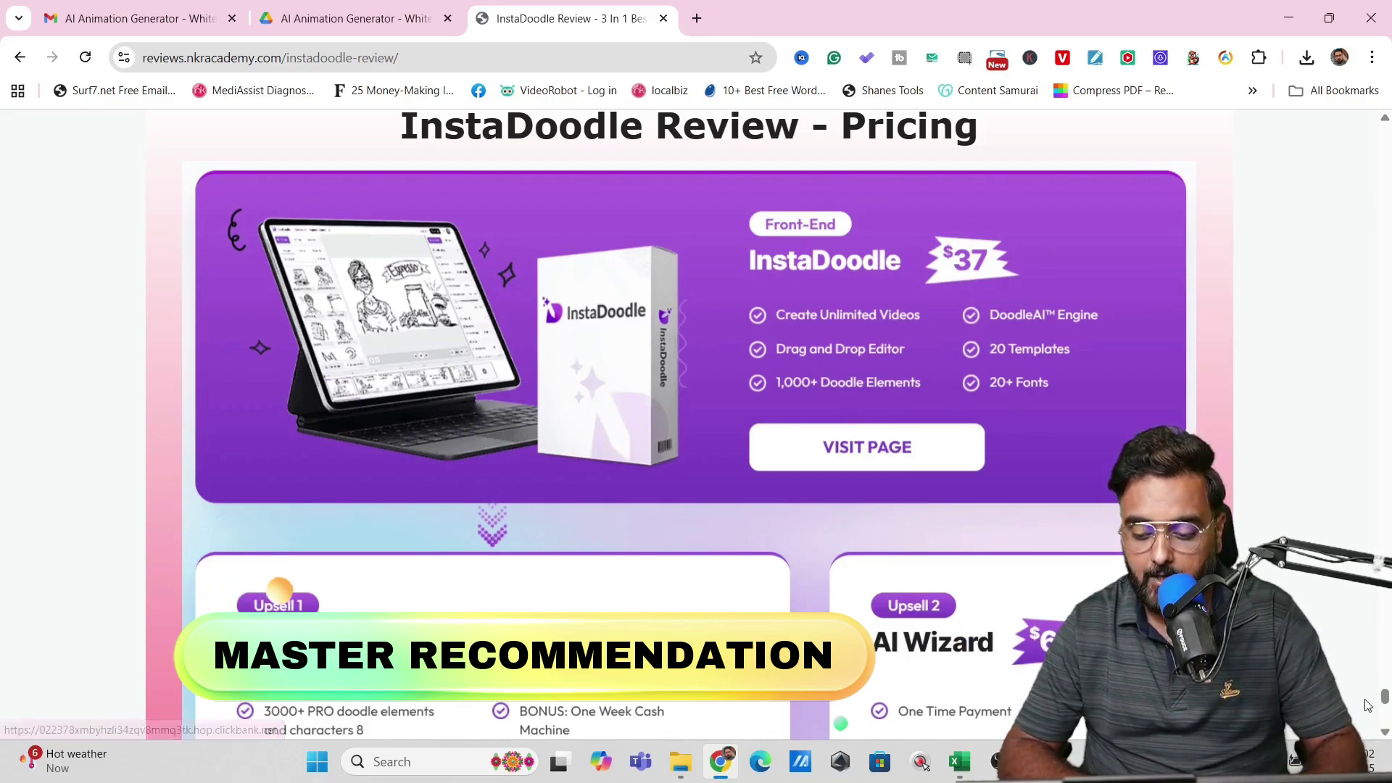
scroll(696, 435, down, 3)
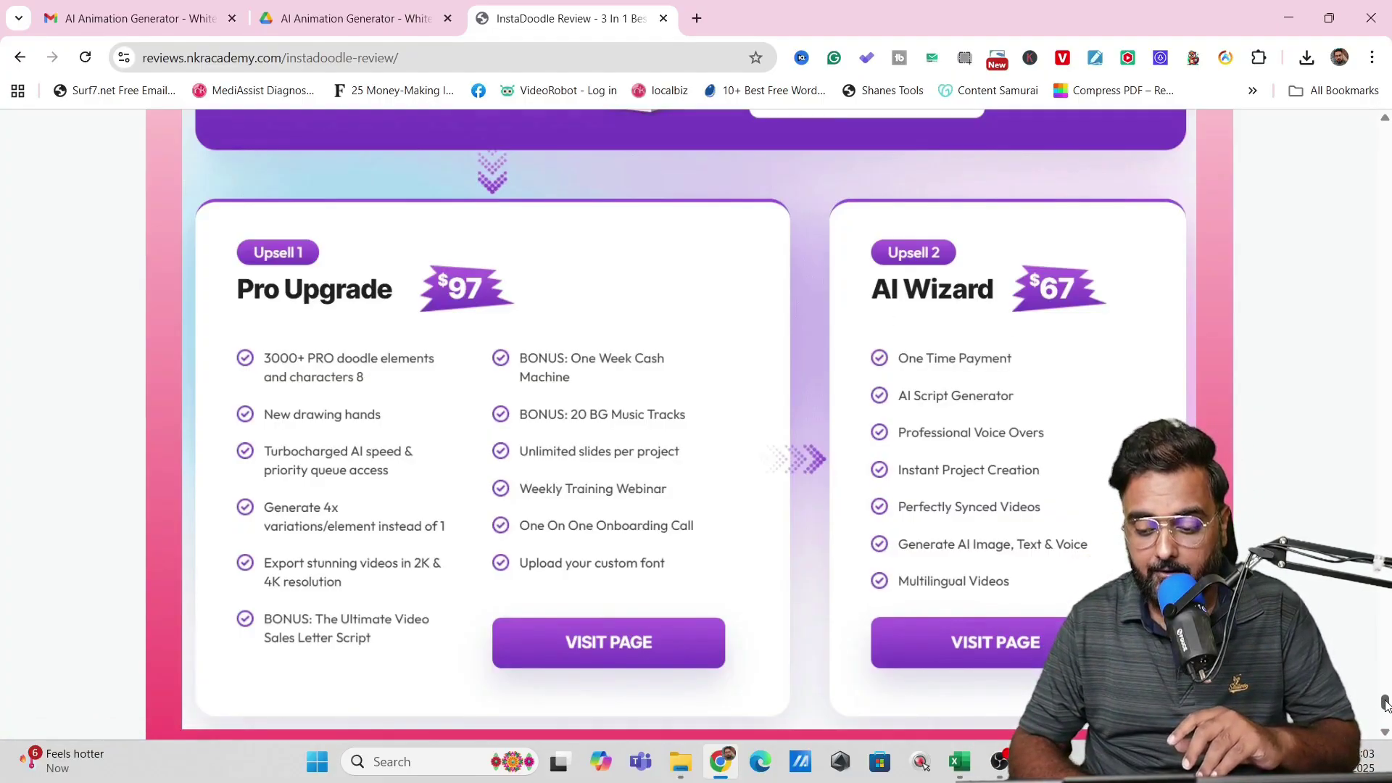
drag(1385, 704, 1386, 690)
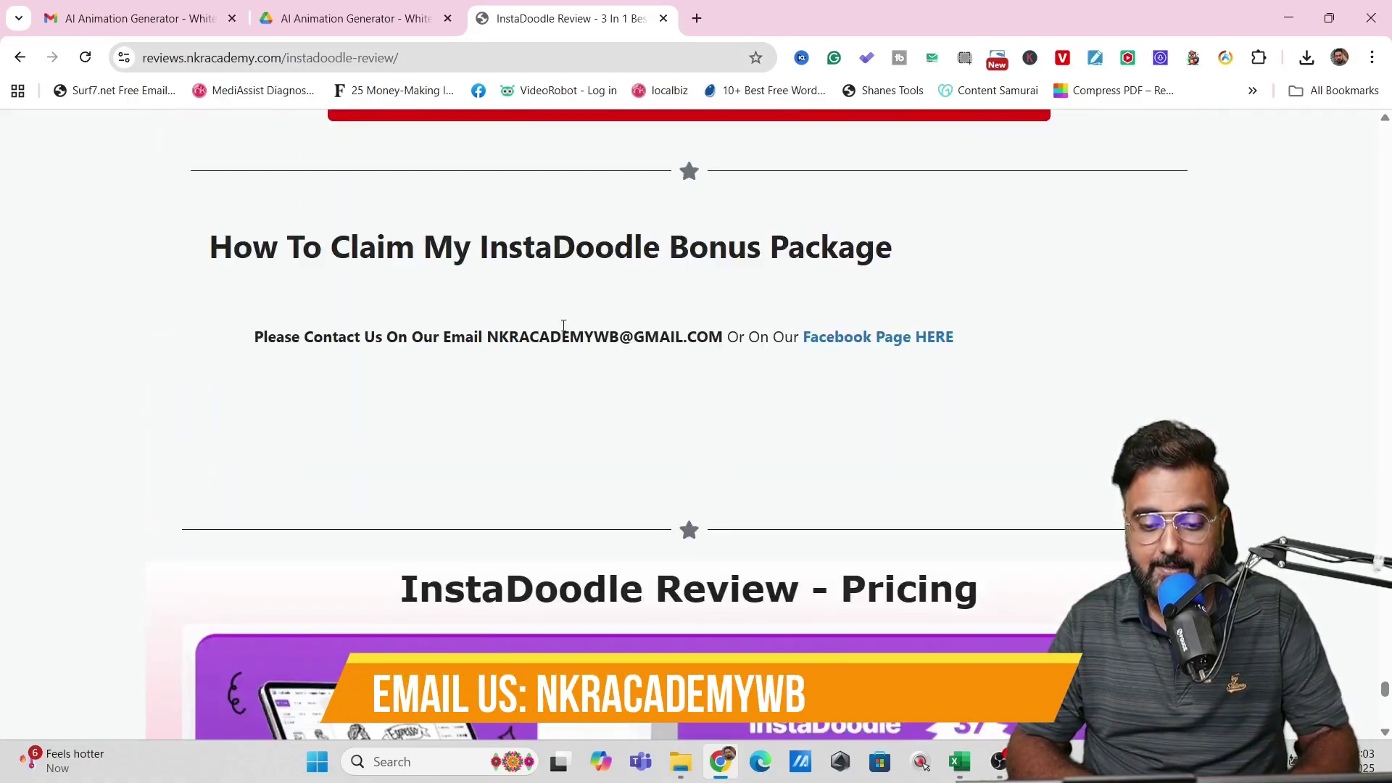
- Highlight the contact email address in the bonus claim section
drag(487, 336, 723, 337)
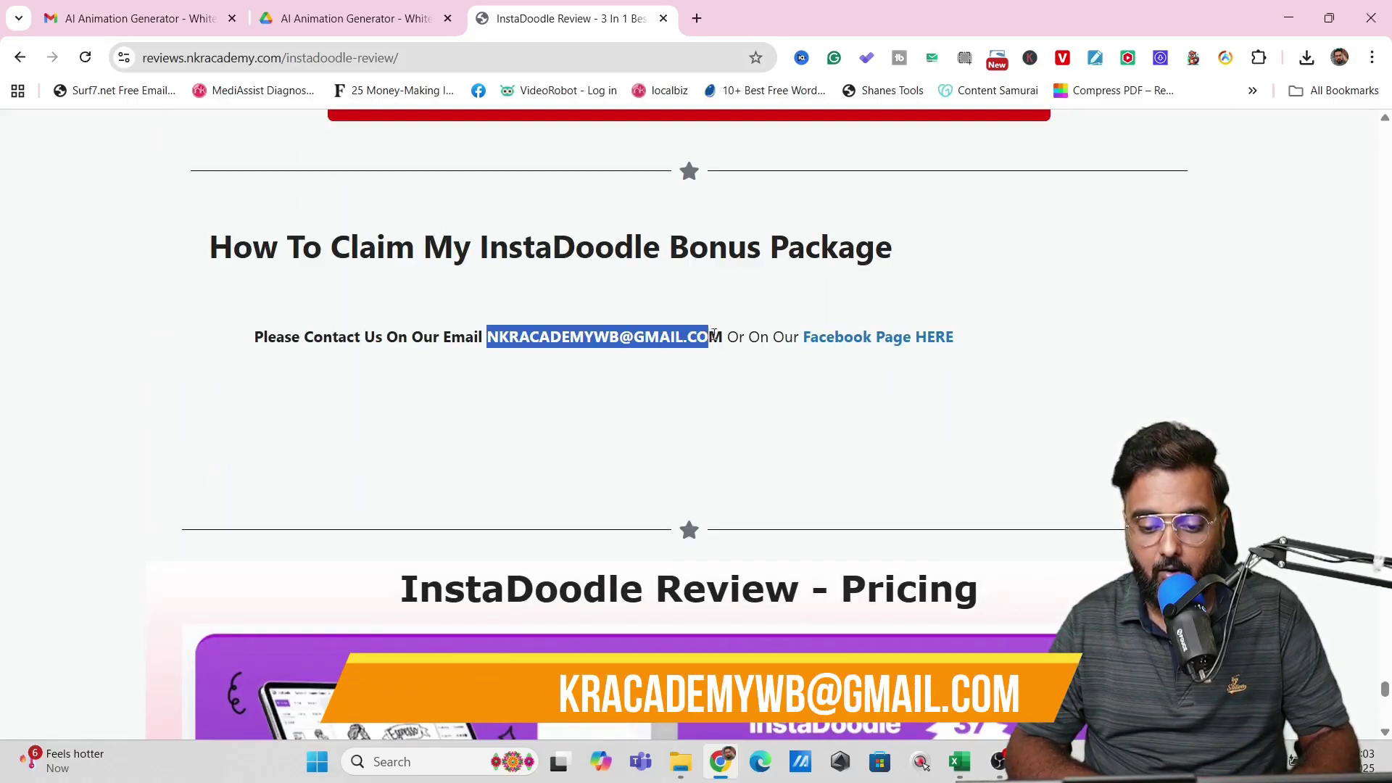